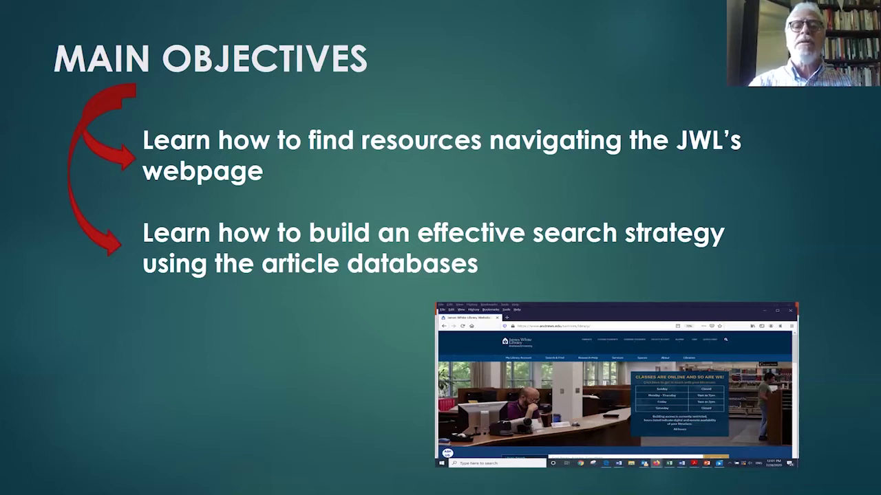
# Step: Advance the slideshow from Main Objectives to the This Session agenda slide
pyautogui.press('Right')
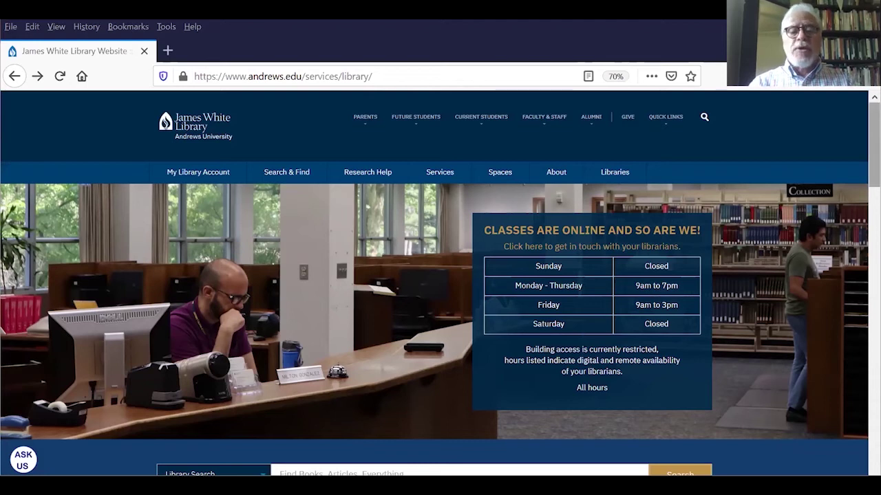
# Step: Scroll down the library homepage to reach the Information Literacy Programs link
pyautogui.moveTo(874, 145); pyautogui.dragTo(873, 339)
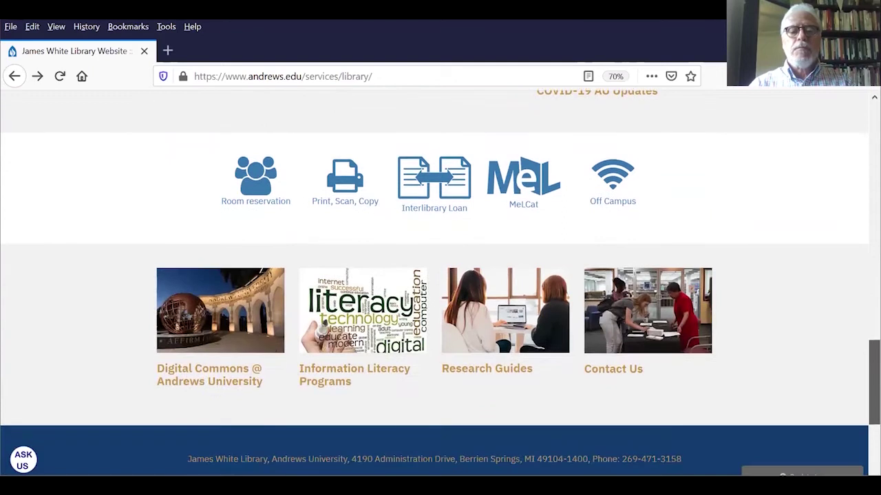
# Step: Open Information Literacy Programs, then the Information Literacy Modules (CREDO) tutorial list
pyautogui.click(357, 377)
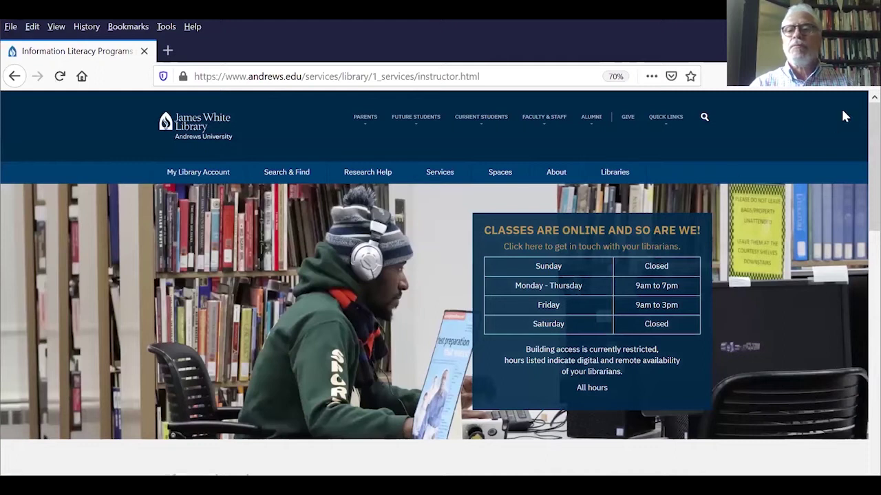
pyautogui.scroll(-3, 845, 117)
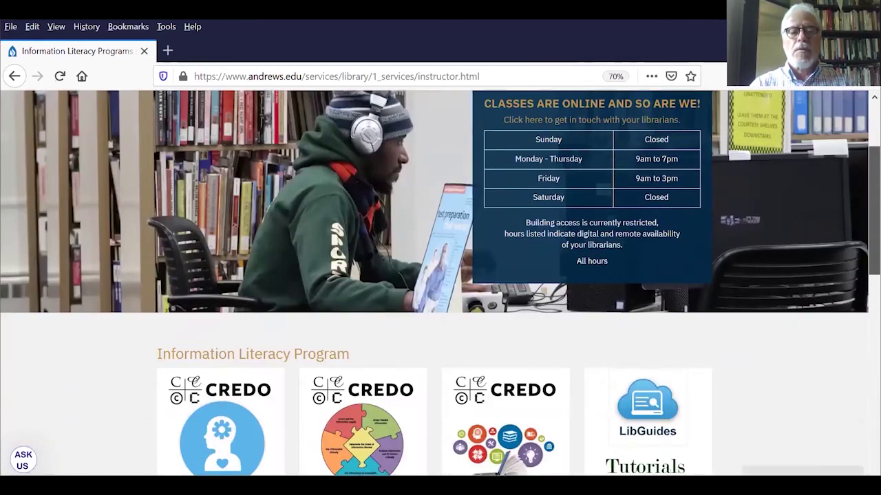
pyautogui.scroll(-5, 505, 250)
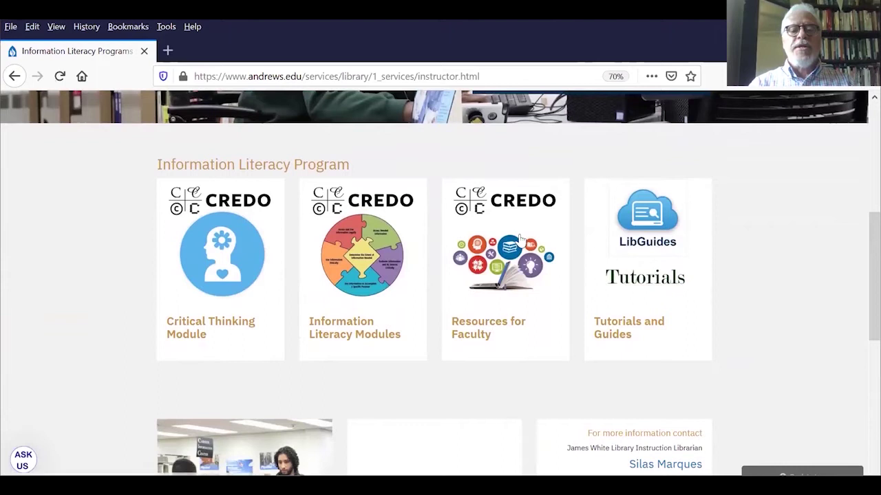
pyautogui.click(377, 343)
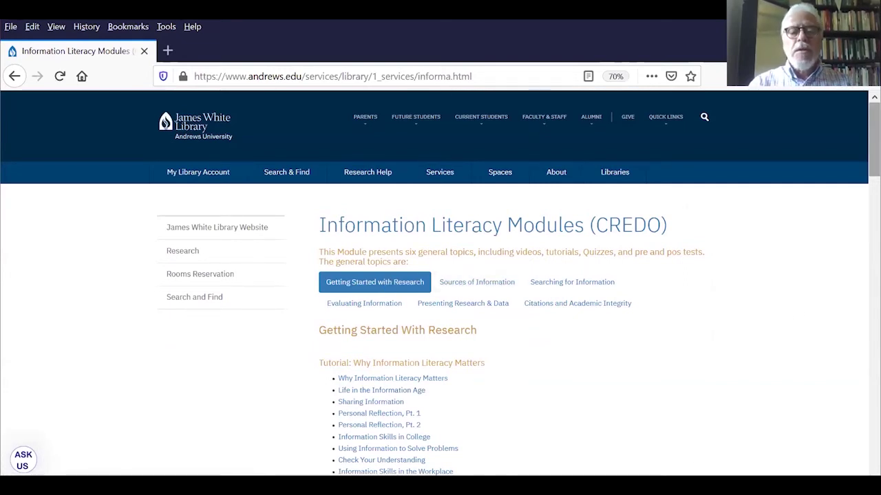
pyautogui.scroll(-3, 440, 282)
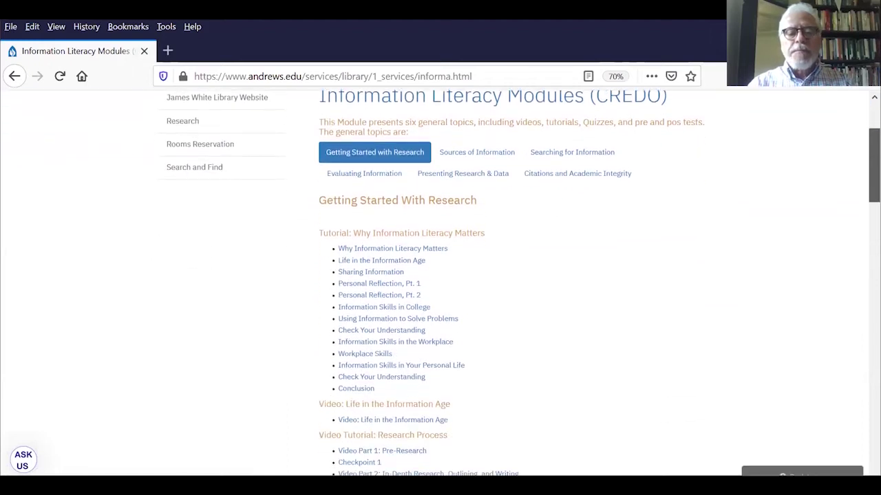
pyautogui.scroll(-1, 440, 282)
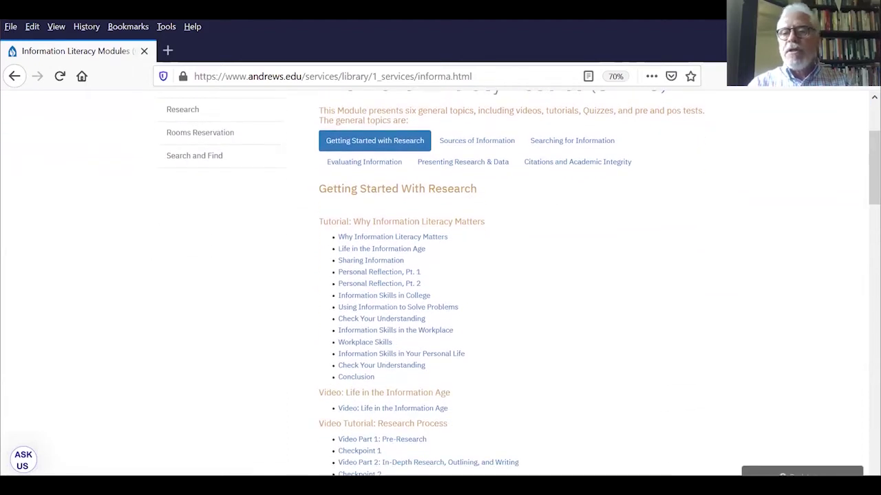
pyautogui.scroll(-9, 629, 273)
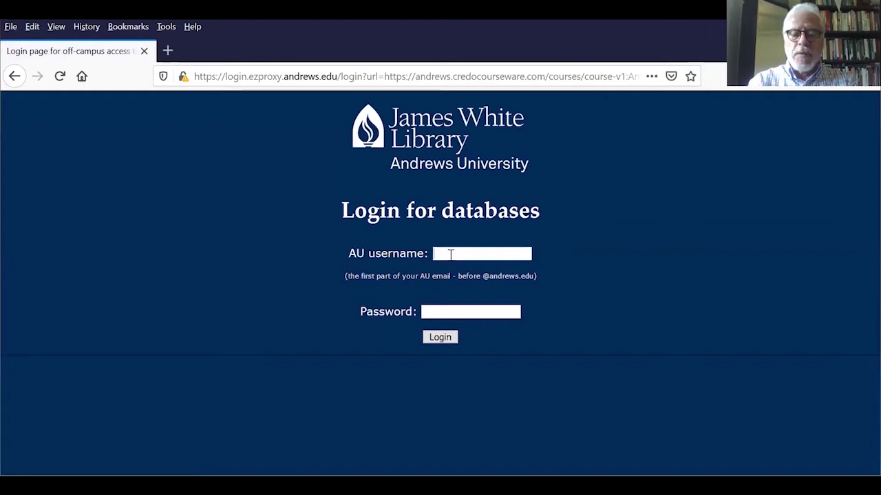
# Step: Log in to the library databases with the saved AU username and password
pyautogui.write('silas')
pyautogui.click(606, 265)
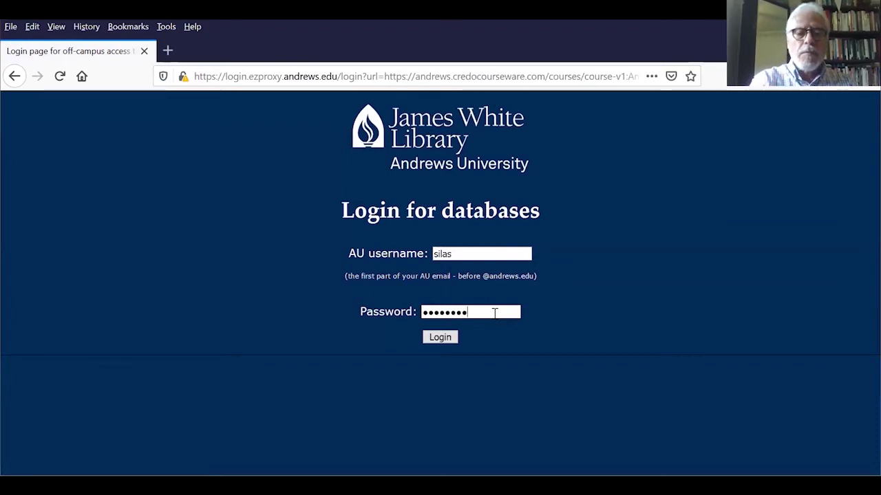
pyautogui.click(439, 337)
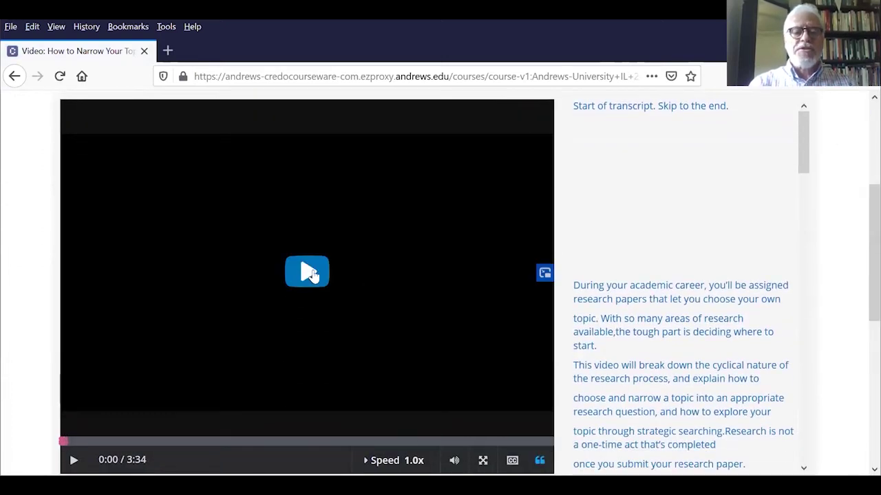
# Step: Play the 'How to Narrow Your Topic' video with its transcript following along
pyautogui.click(307, 272)
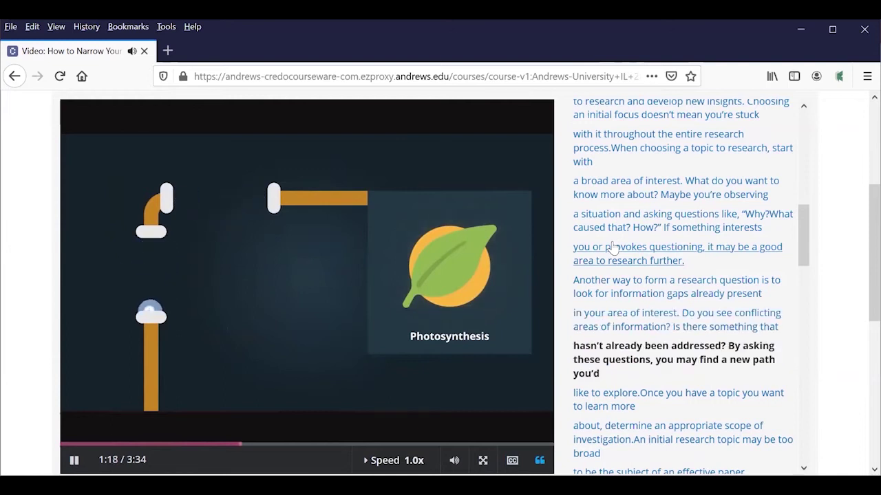
# Step: Change the video playback speed to 1.25x, then back to 1.0x
pyautogui.click(411, 458)
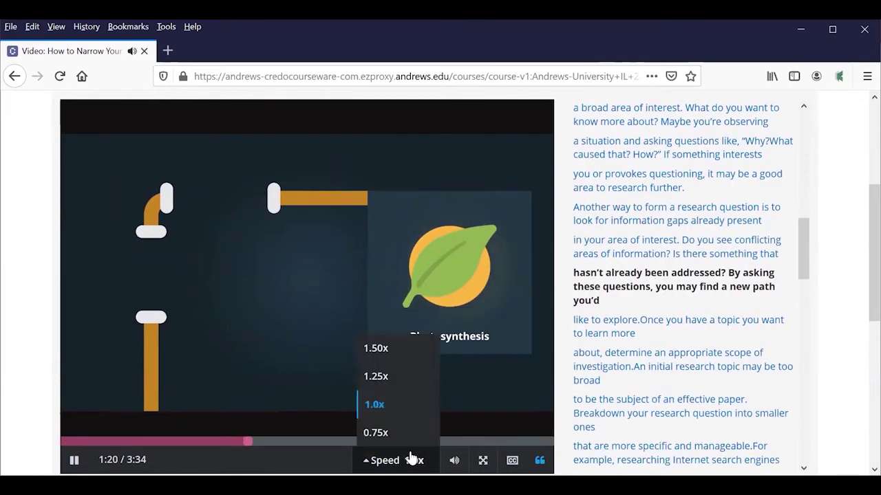
pyautogui.click(393, 377)
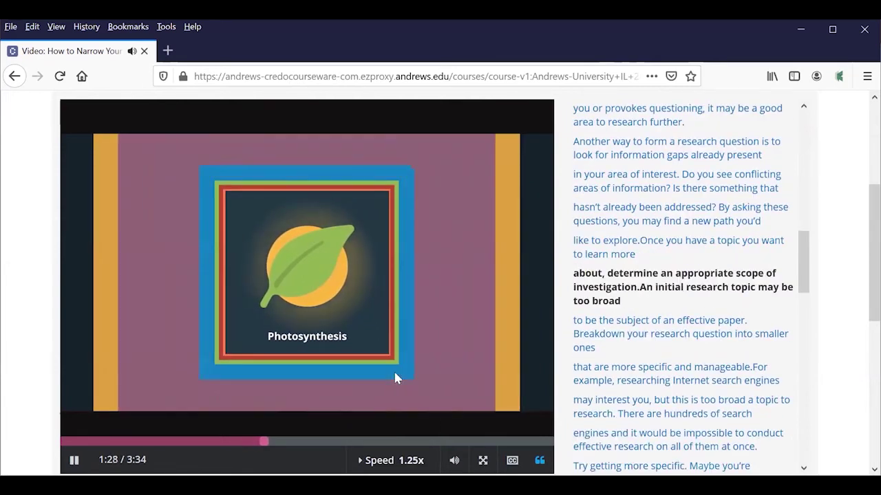
pyautogui.moveTo(413, 462)
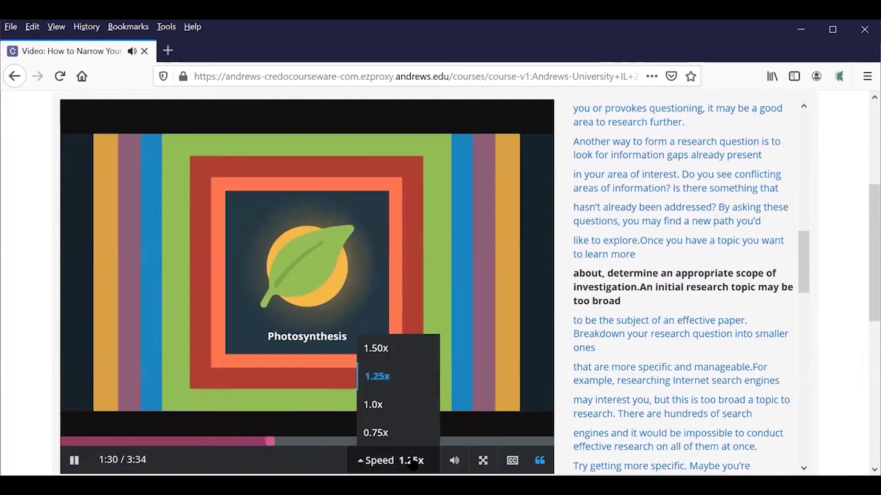
pyautogui.click(405, 411)
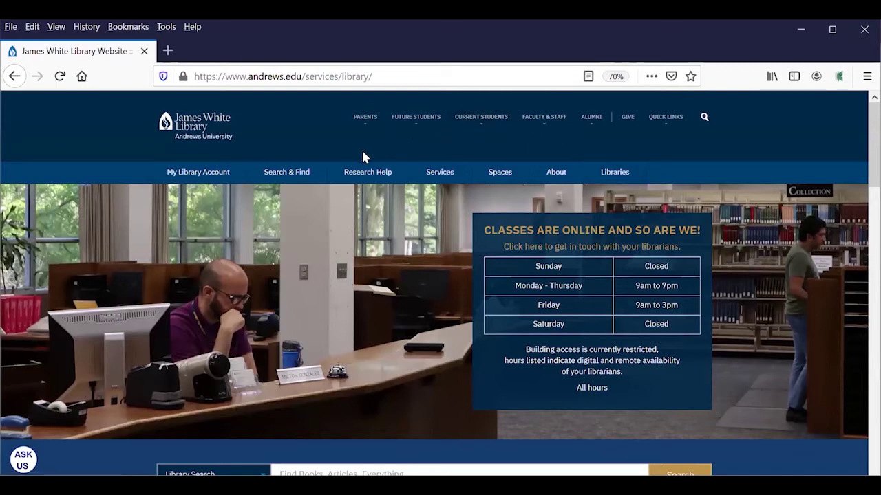
# Step: Open Credo Reference via Search & Find > Databases A-Z, filtered to letter C
pyautogui.click(302, 175)
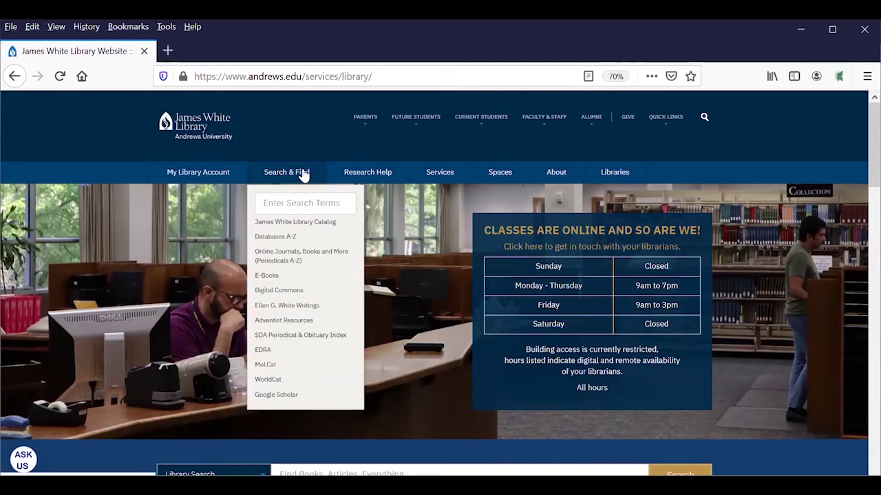
pyautogui.click(279, 237)
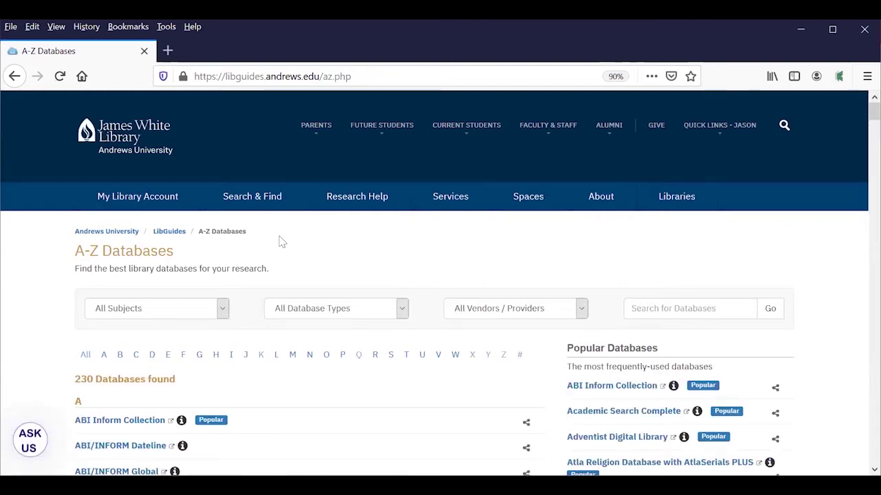
pyautogui.click(136, 354)
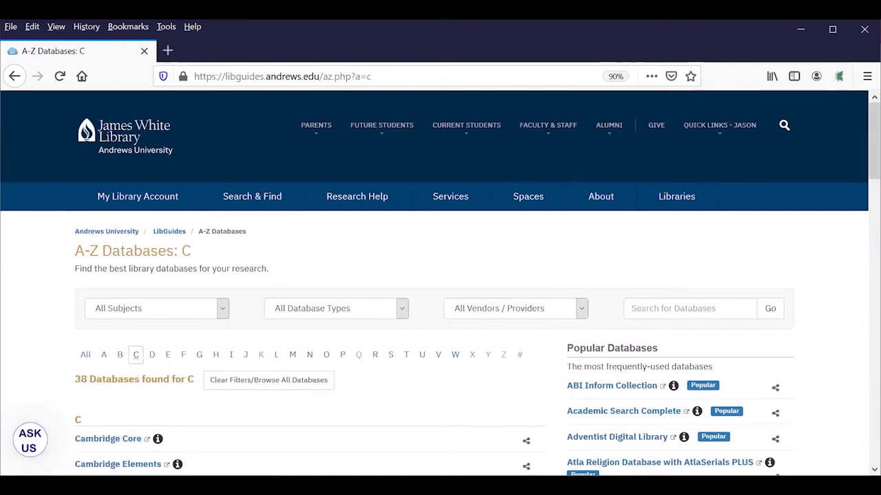
pyautogui.scroll(-5, 440, 282)
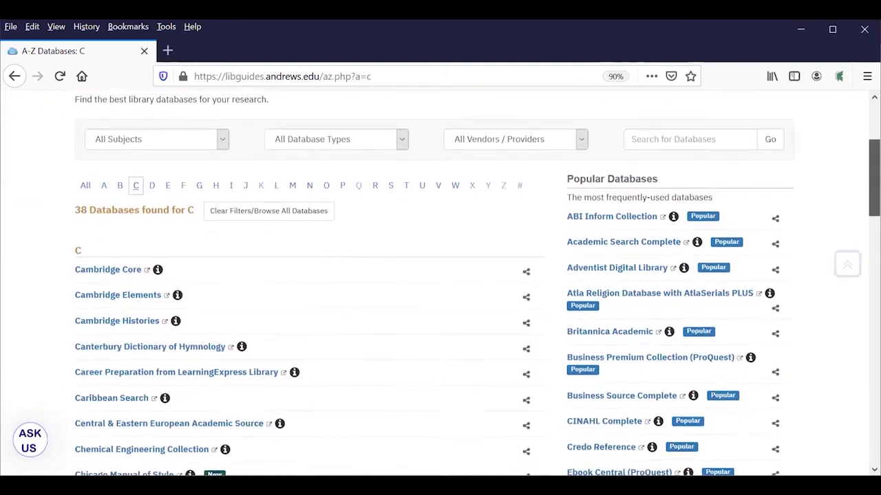
pyautogui.scroll(-2, 440, 283)
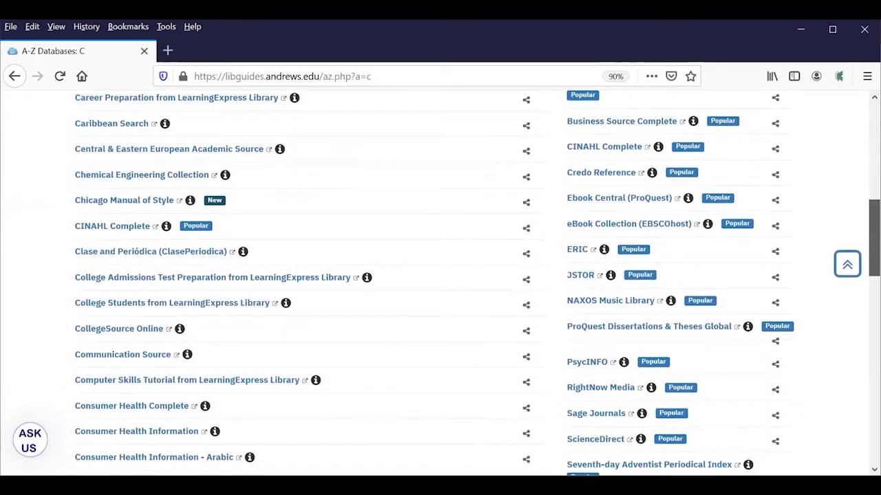
pyautogui.scroll(-3, 440, 282)
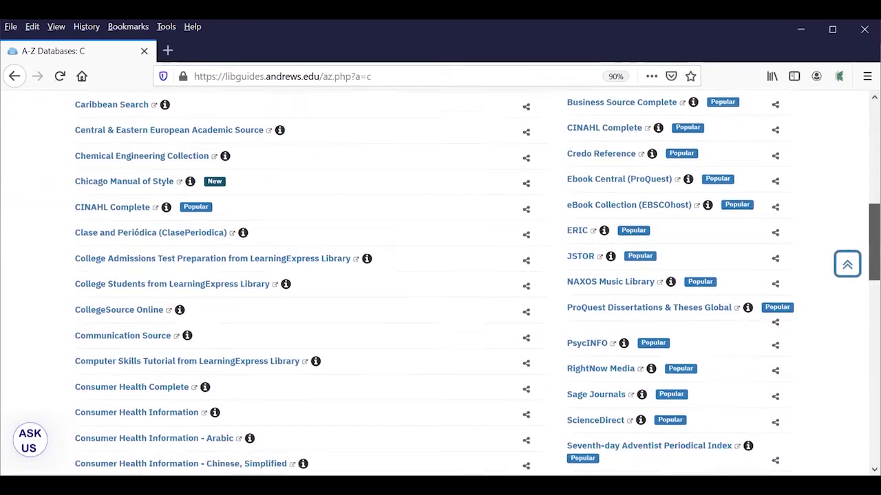
pyautogui.scroll(-6, 441, 282)
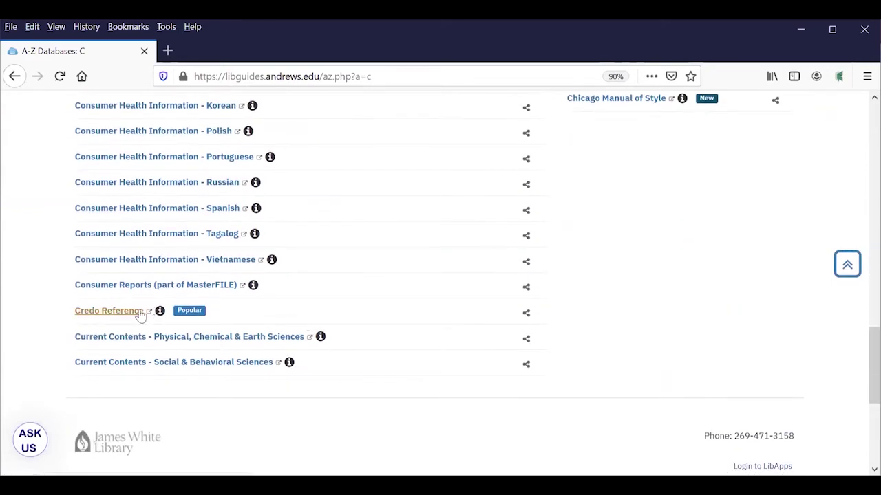
pyautogui.click(109, 311)
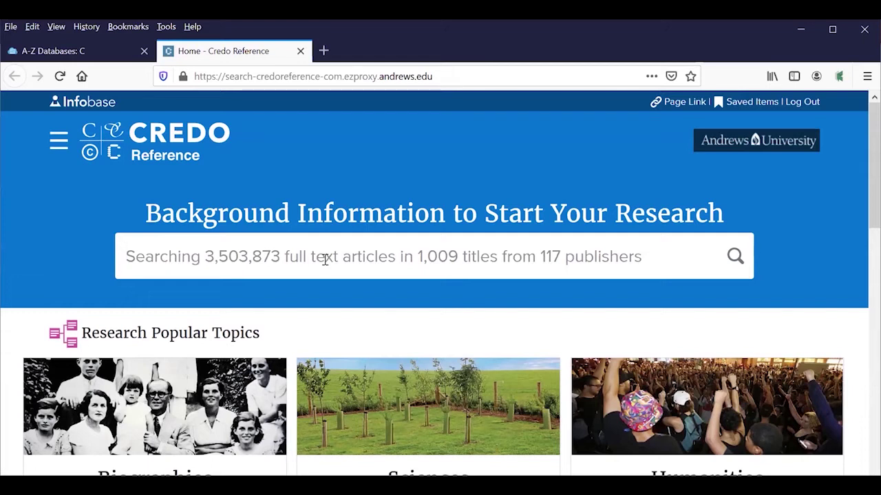
# Step: Search Credo Reference for 'Native Americans' and open the United States concept-map node
pyautogui.click(325, 259)
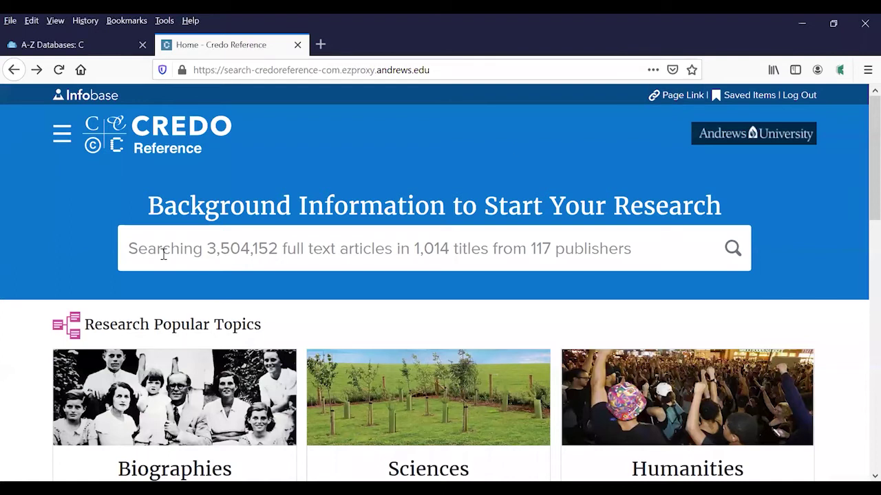
pyautogui.write('Native ')
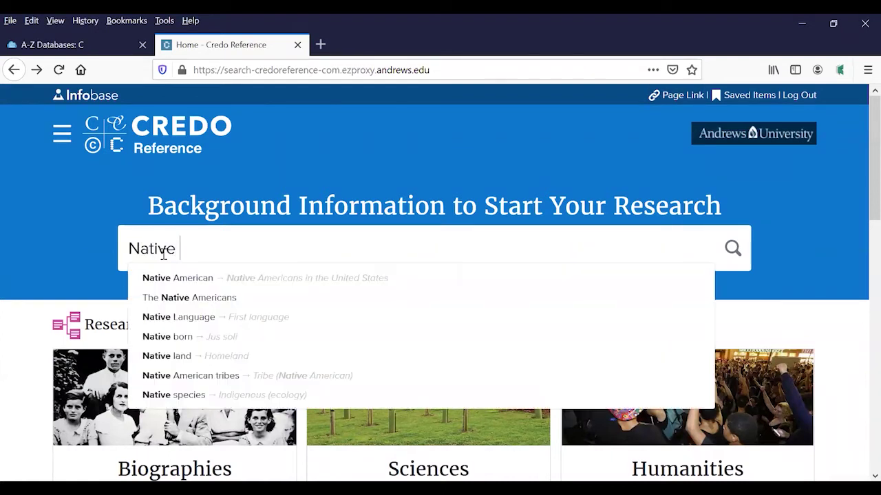
pyautogui.write('Americans')
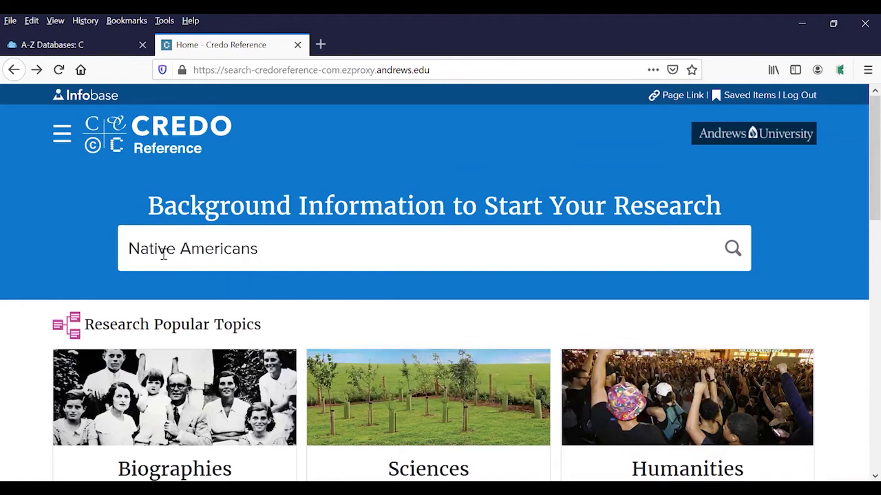
pyautogui.press('Return')
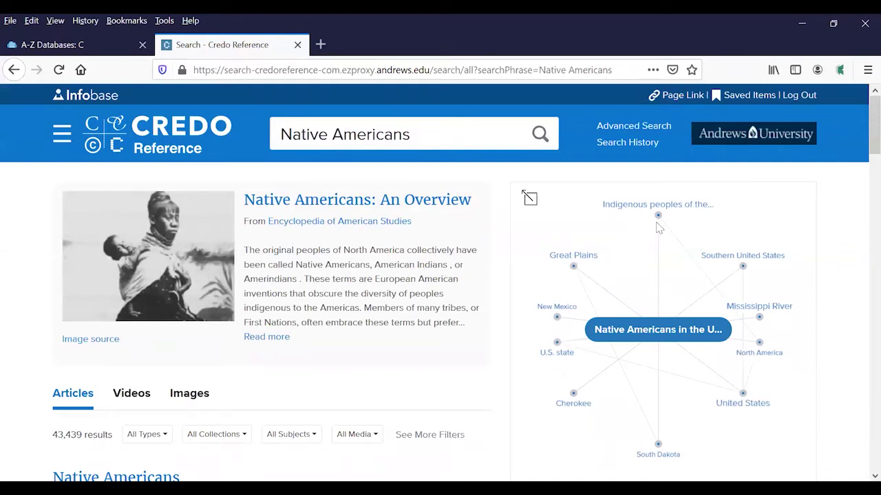
pyautogui.click(751, 407)
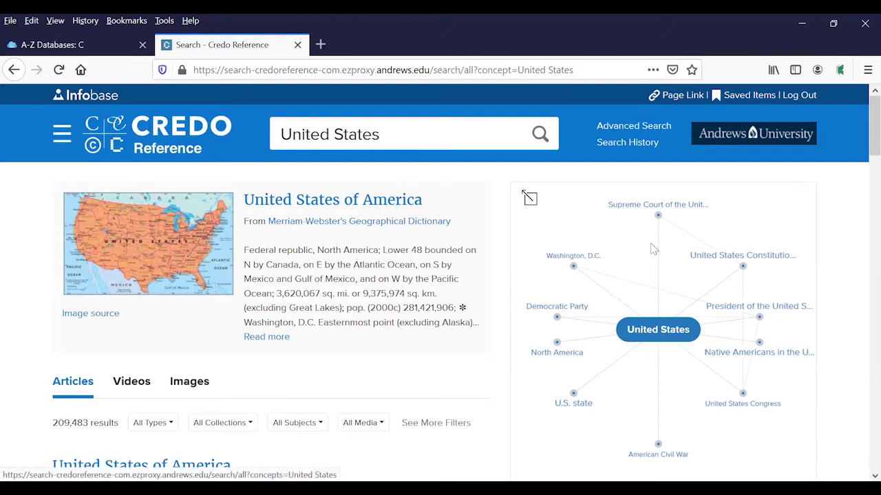
# Step: Open the United States Constitution node on the concept map, after trying Supreme Court
pyautogui.click(678, 208)
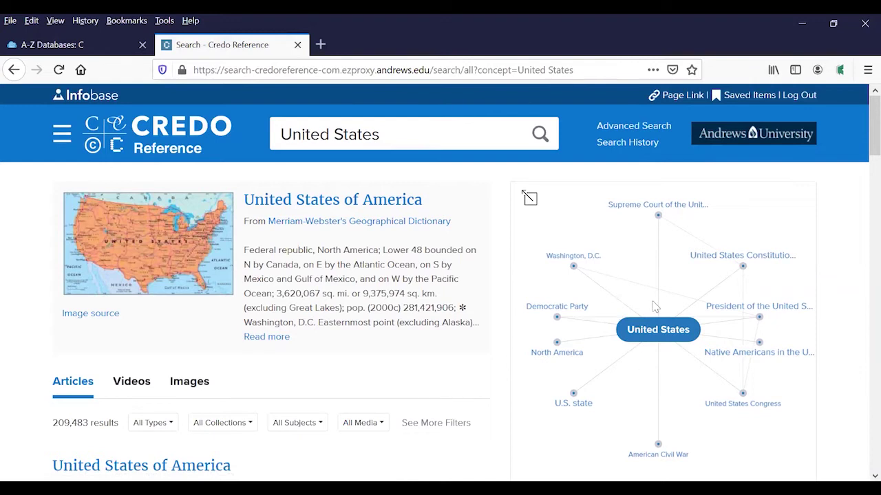
pyautogui.click(743, 264)
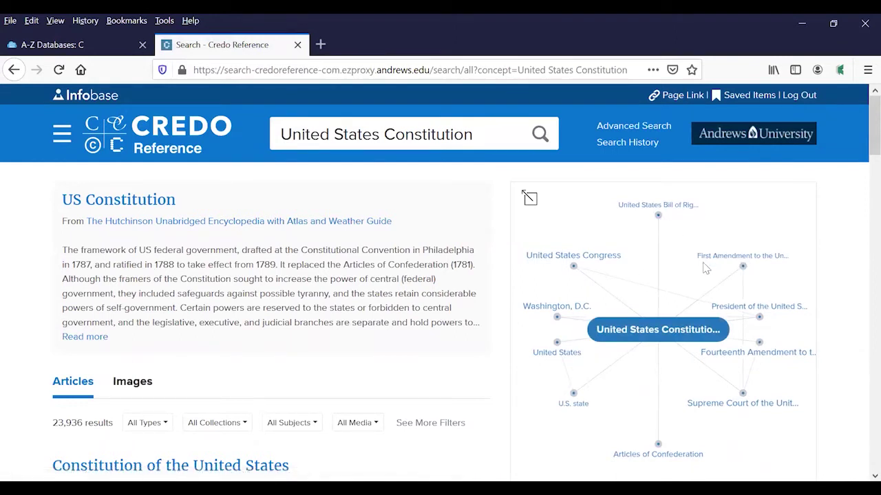
# Step: Open the United States Bill of Rights topic and expand its concept map full-page
pyautogui.click(647, 212)
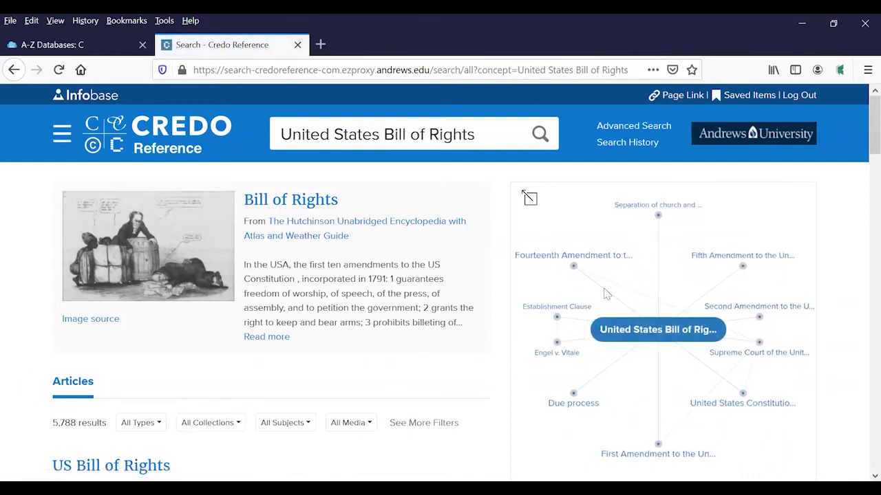
pyautogui.click(529, 198)
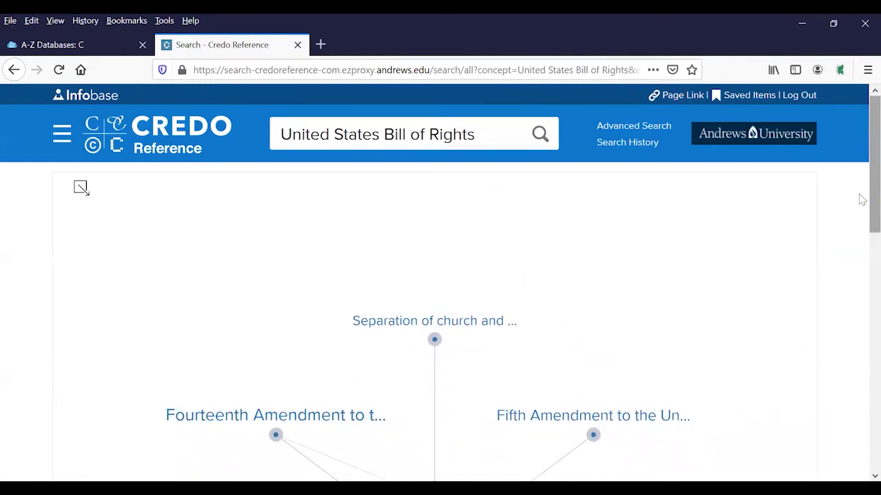
pyautogui.scroll(-3, 862, 200)
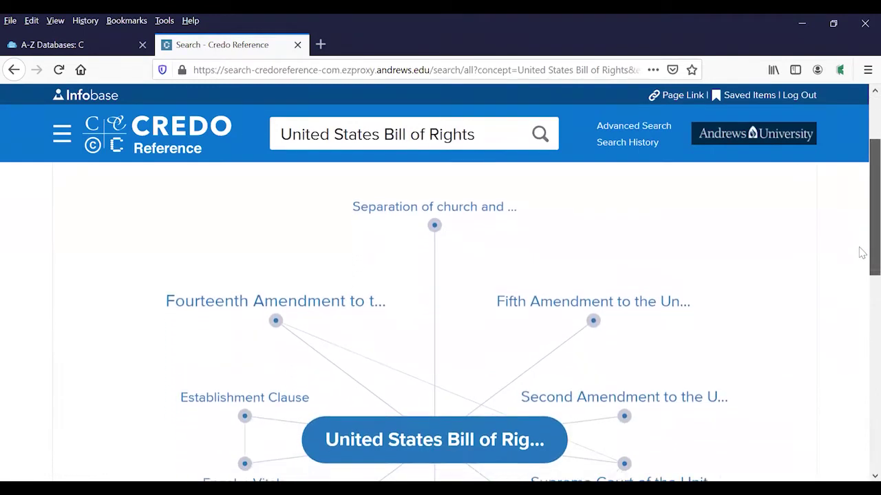
pyautogui.scroll(1, 862, 247)
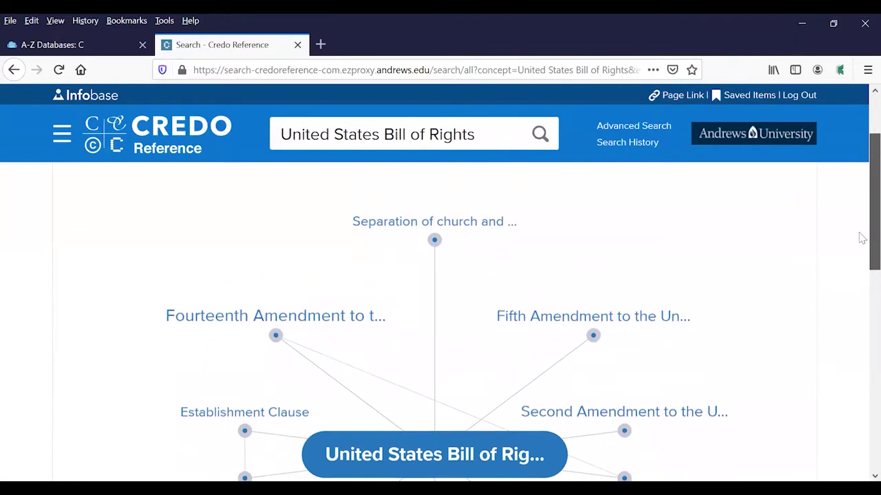
pyautogui.scroll(-1, 860, 241)
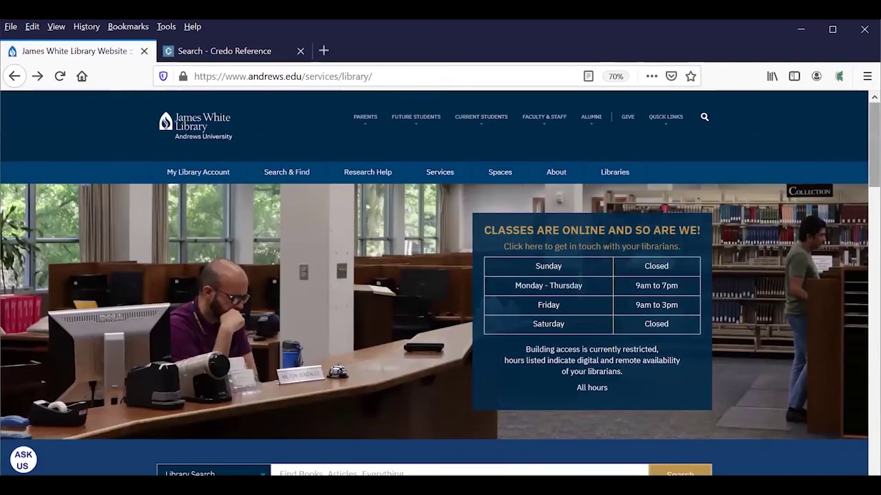
# Step: Open Credo Reference in a new tab from the A-Z Databases list under Online Journals, Books and More
pyautogui.click(296, 176)
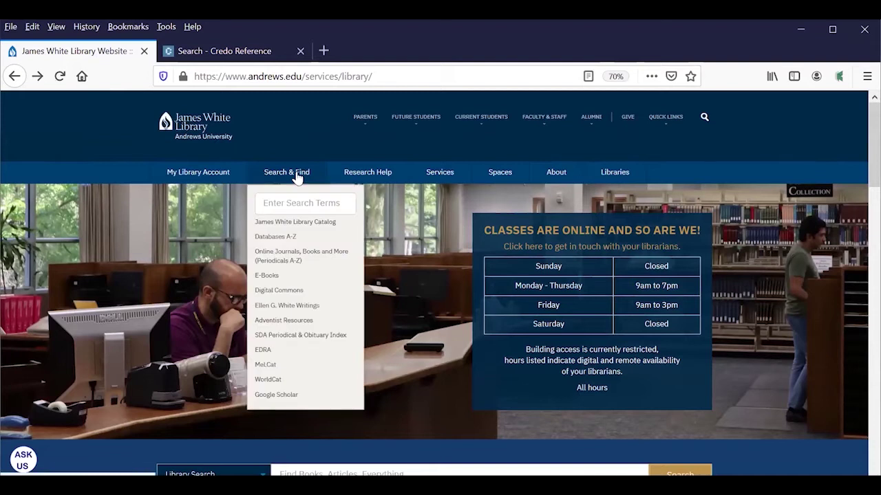
pyautogui.click(298, 241)
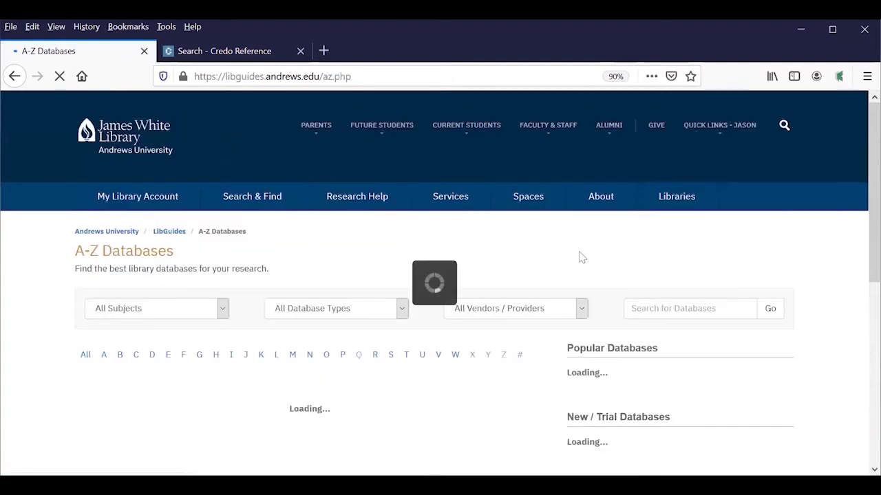
pyautogui.scroll(-5, 441, 286)
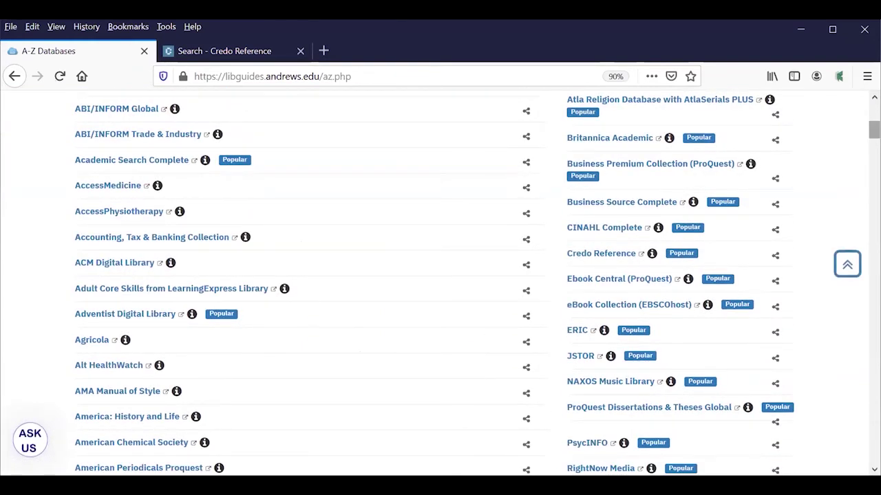
pyautogui.scroll(-15, 440, 286)
pyautogui.scroll(-10, 440, 286)
pyautogui.scroll(1, 440, 286)
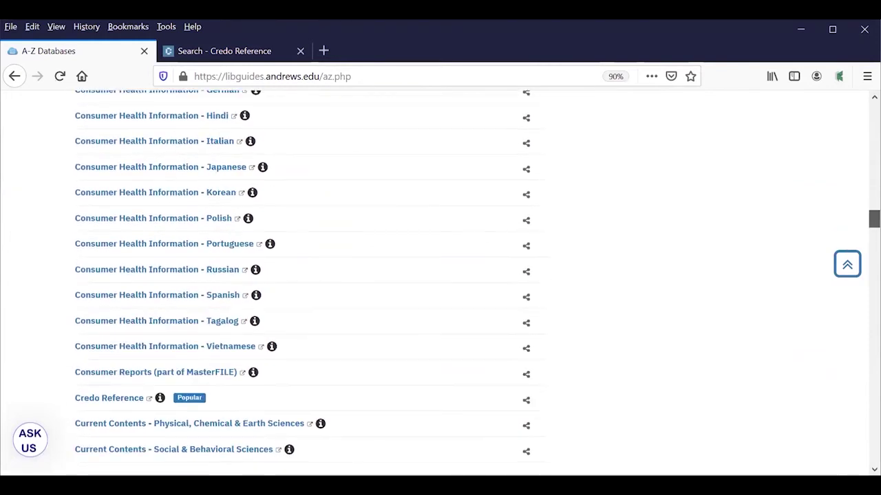
pyautogui.click(129, 399)
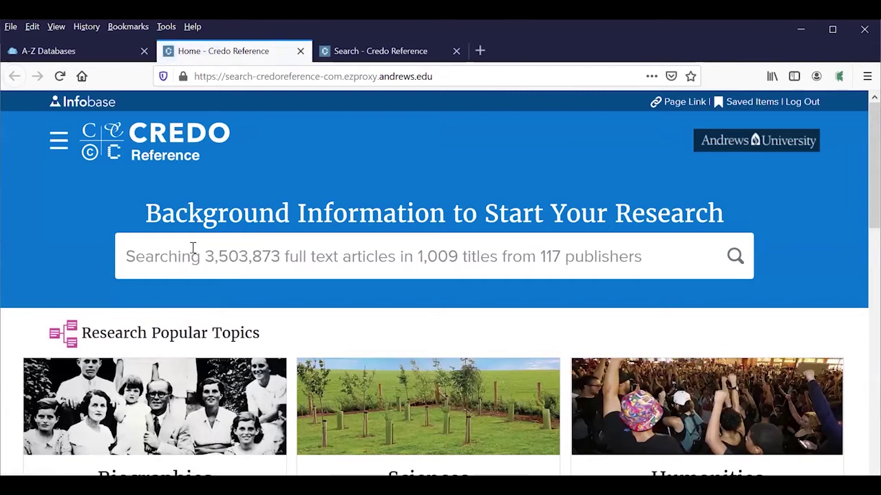
# Step: Search Credo Reference for 'American Indians' and browse the 46,619 results
pyautogui.write('Ame')
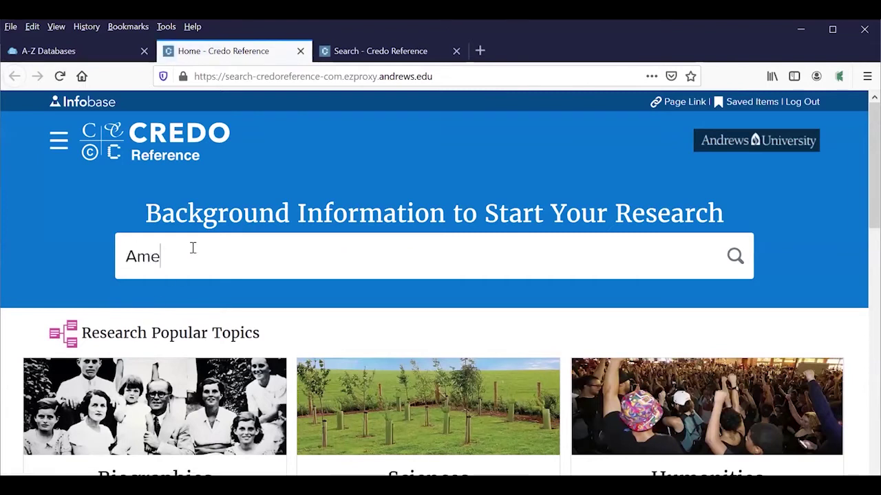
pyautogui.write('rican Indian')
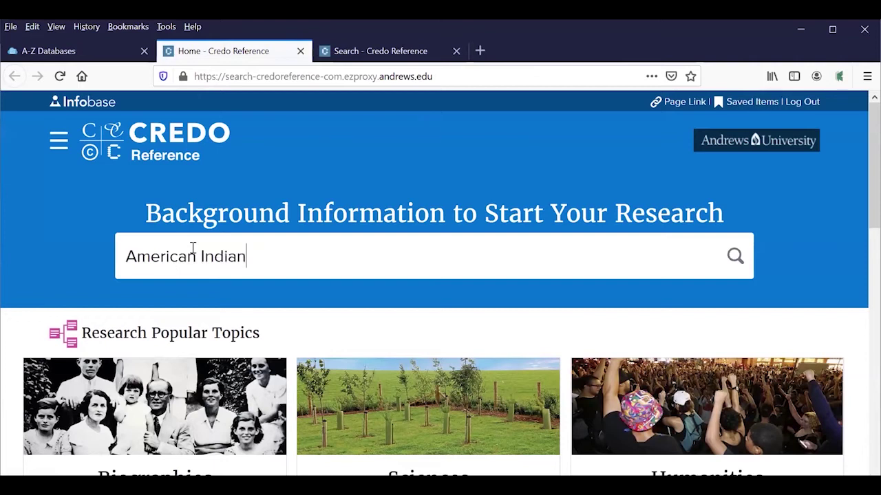
pyautogui.write('s')
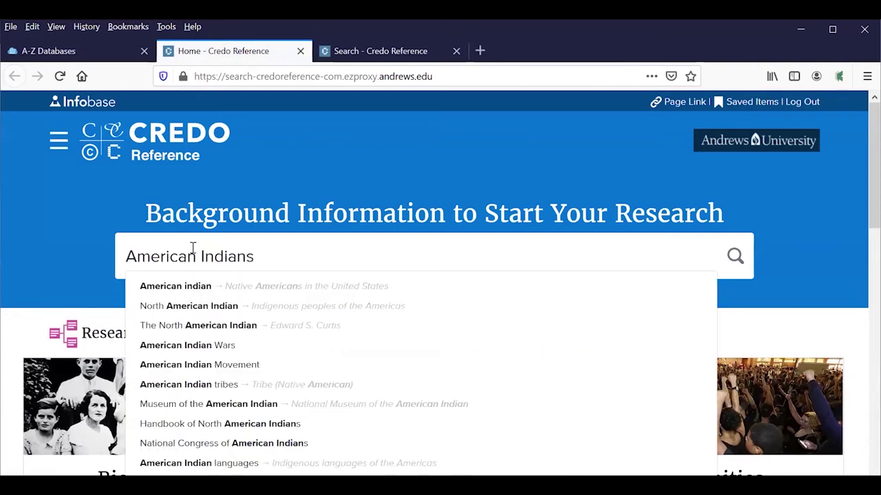
pyautogui.click(734, 264)
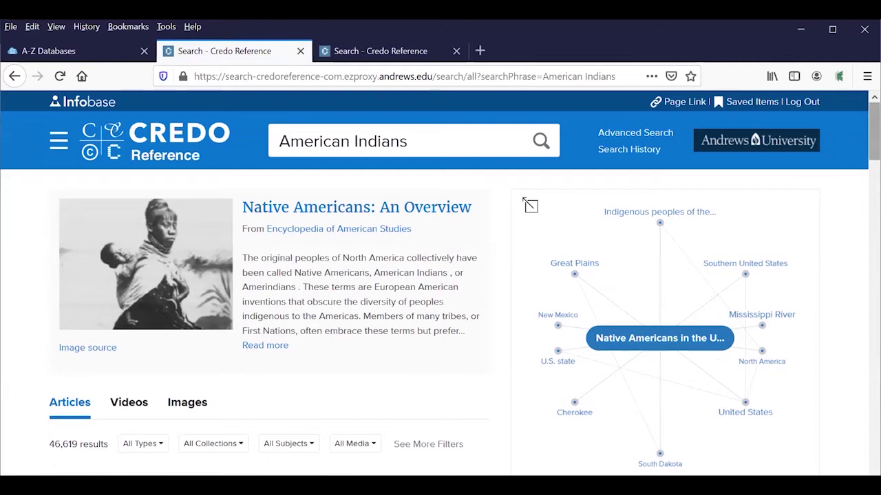
pyautogui.scroll(-2, 464, 285)
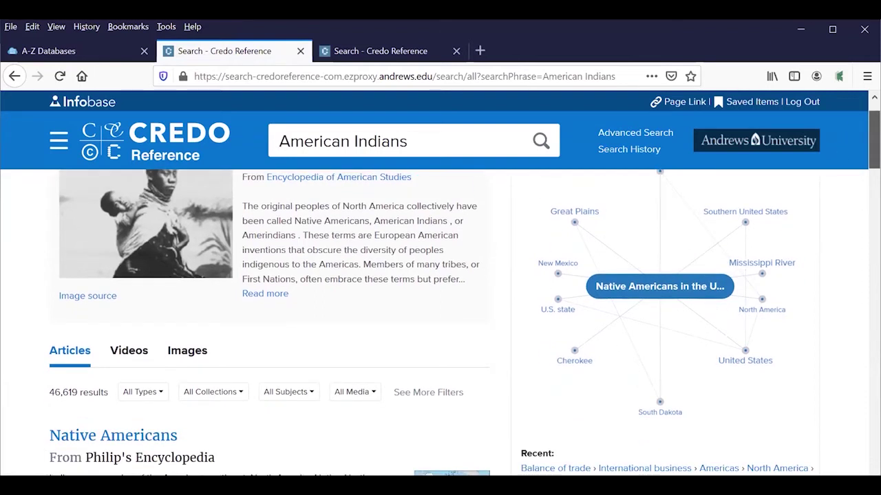
pyautogui.scroll(-3, 121, 324)
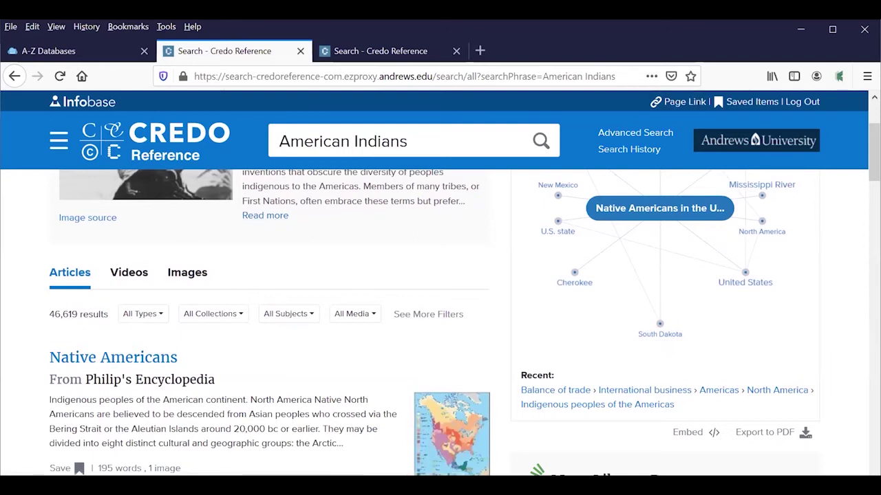
# Step: Refine the Credo query to 'American Indians Culture', cutting results to 7,196 articles
pyautogui.click(440, 147)
pyautogui.write('Culture')
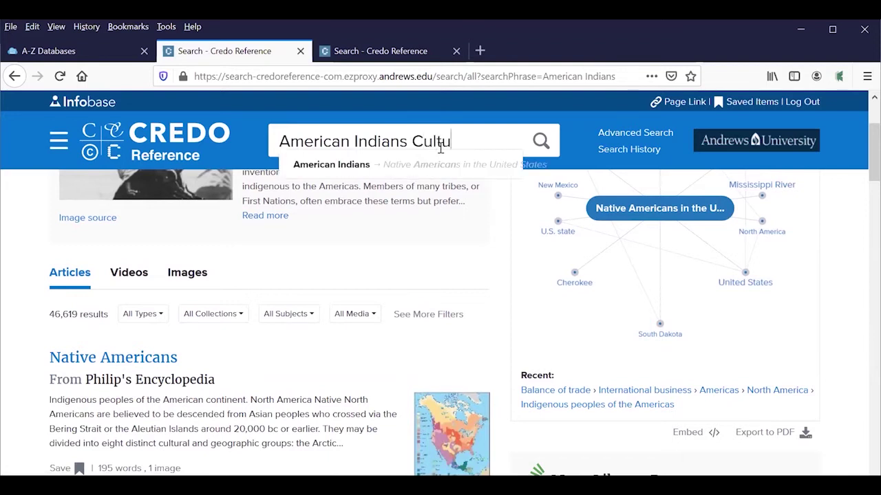
pyautogui.click(541, 141)
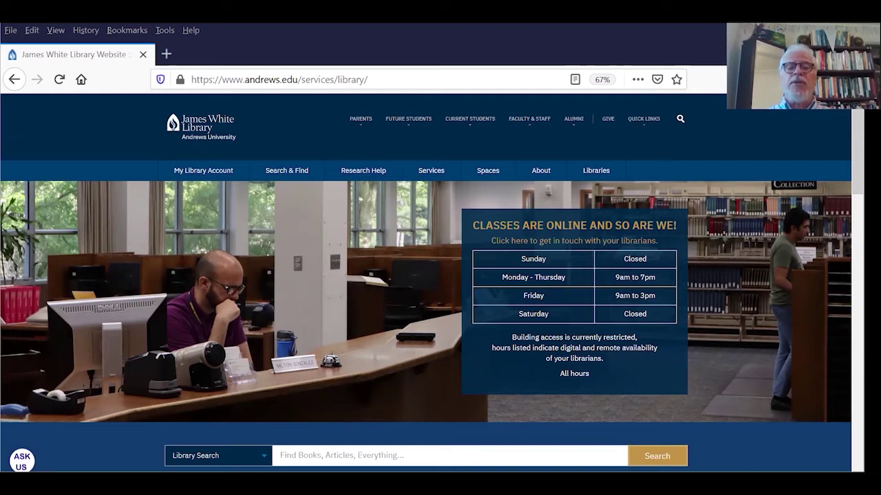
# Step: Search the Encore catalog for 'American Indians', then extend the query with 'culture'
pyautogui.press('Down')
pyautogui.write('American Indians')
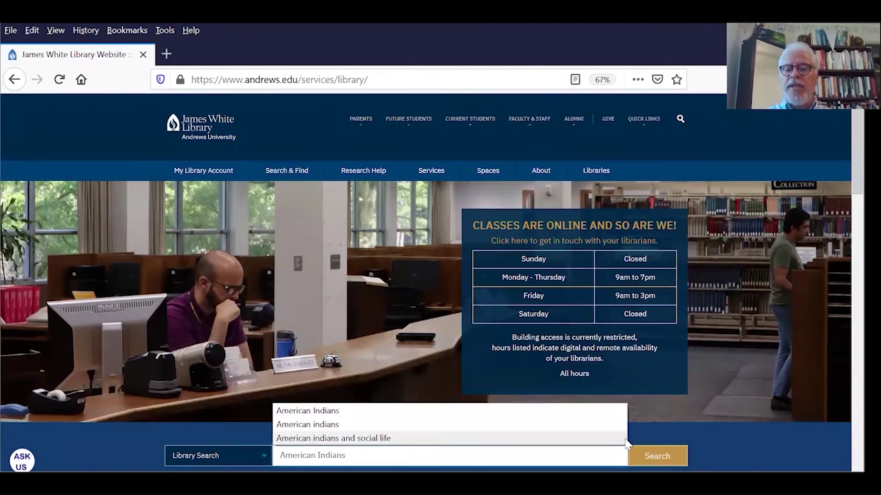
pyautogui.click(657, 456)
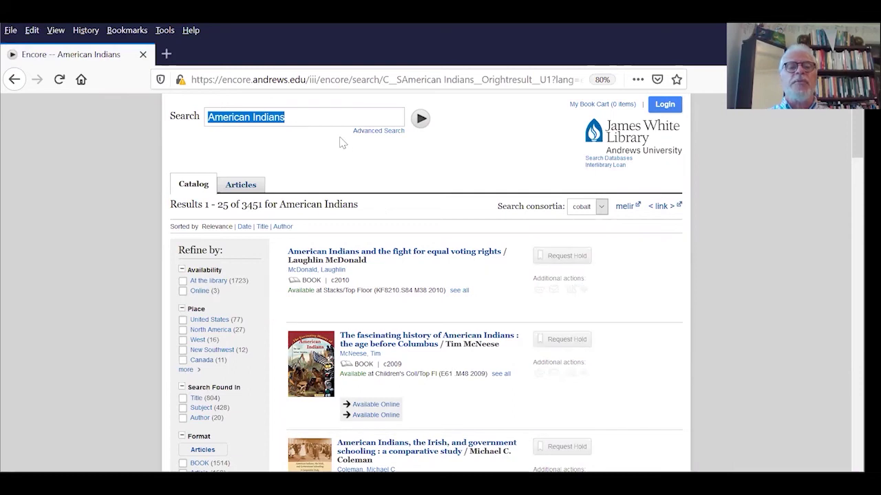
pyautogui.click(326, 115)
pyautogui.write('c')
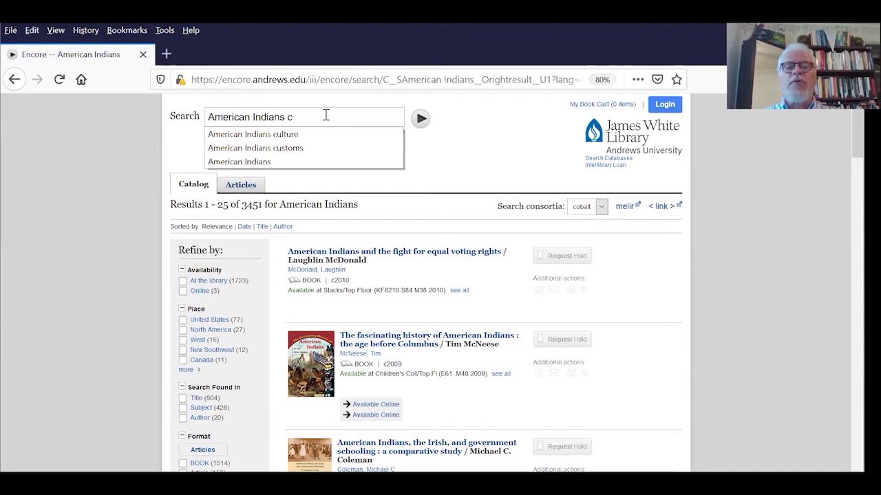
pyautogui.write('ulture')
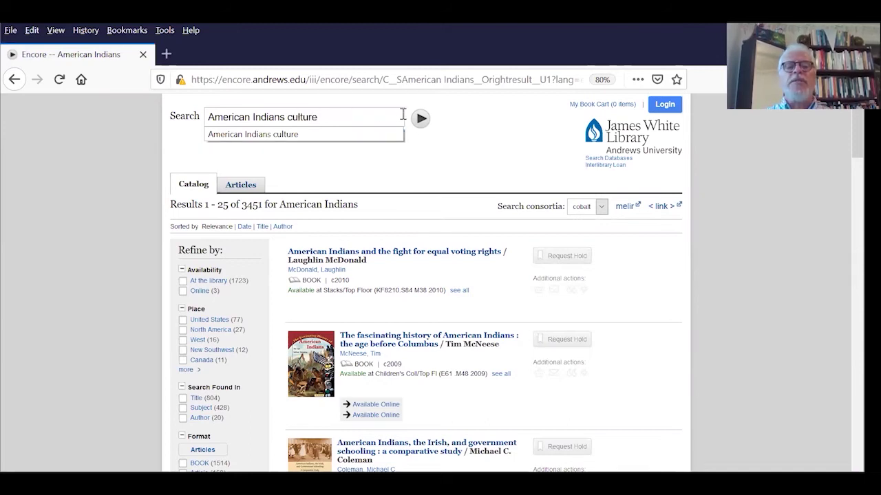
# Step: Run the 'American Indians culture' search (176 results) and enter 2010 as the starting publish year
pyautogui.click(421, 120)
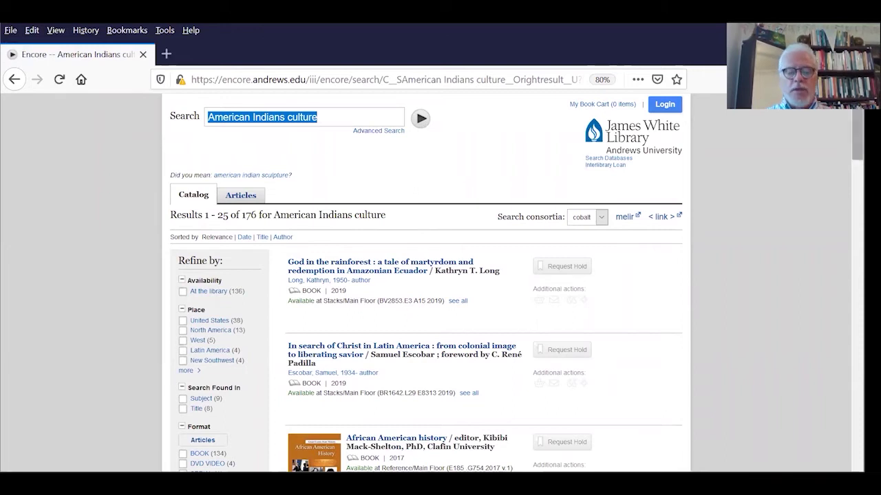
pyautogui.scroll(-3, 481, 218)
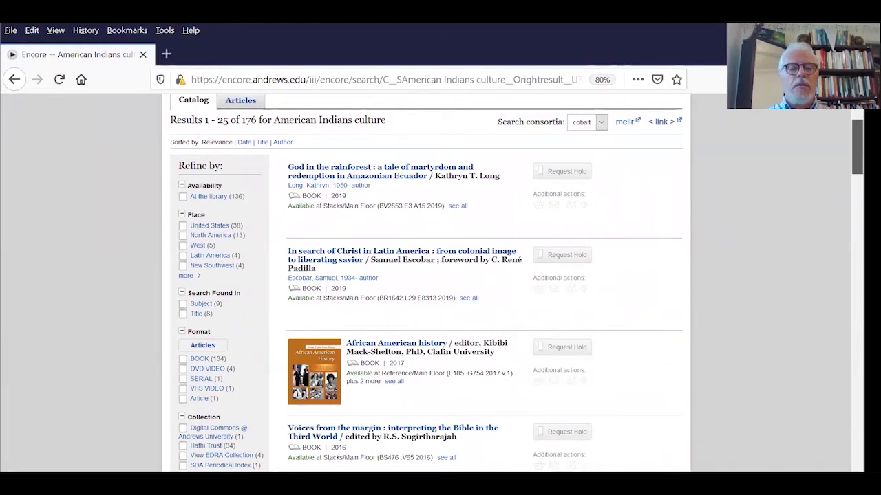
pyautogui.scroll(-5, 516, 282)
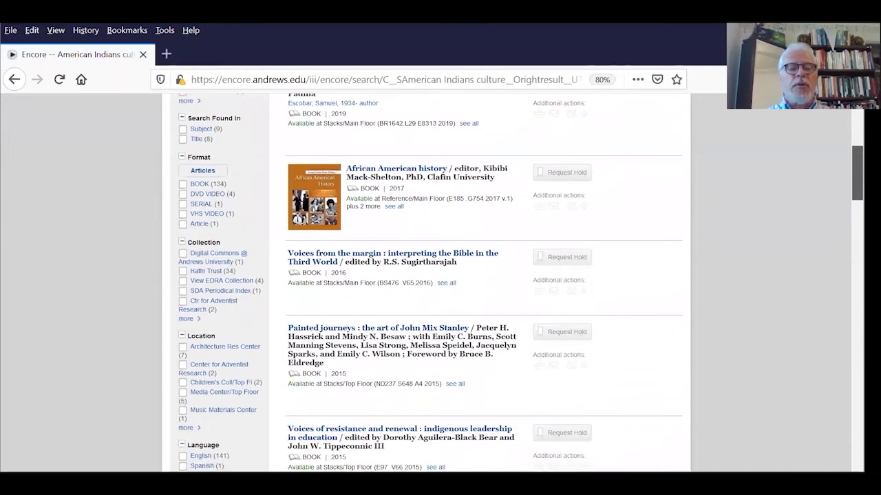
pyautogui.scroll(-3, 516, 282)
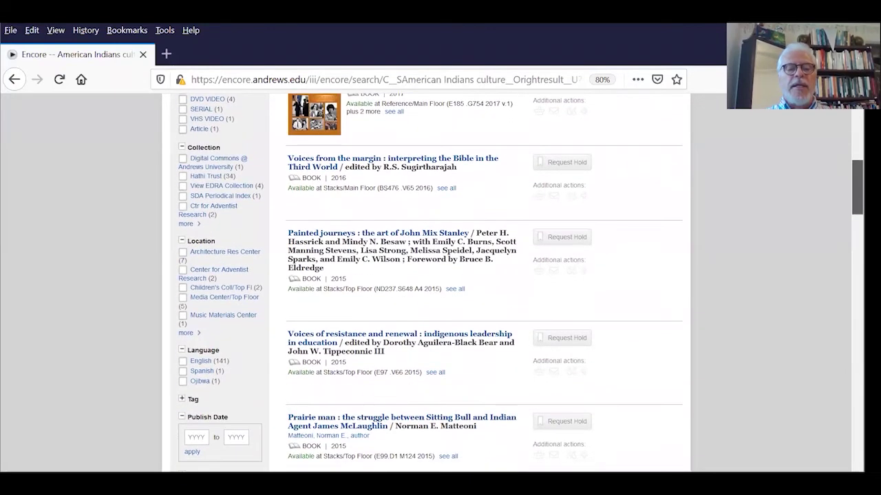
pyautogui.click(198, 433)
pyautogui.write('2010')
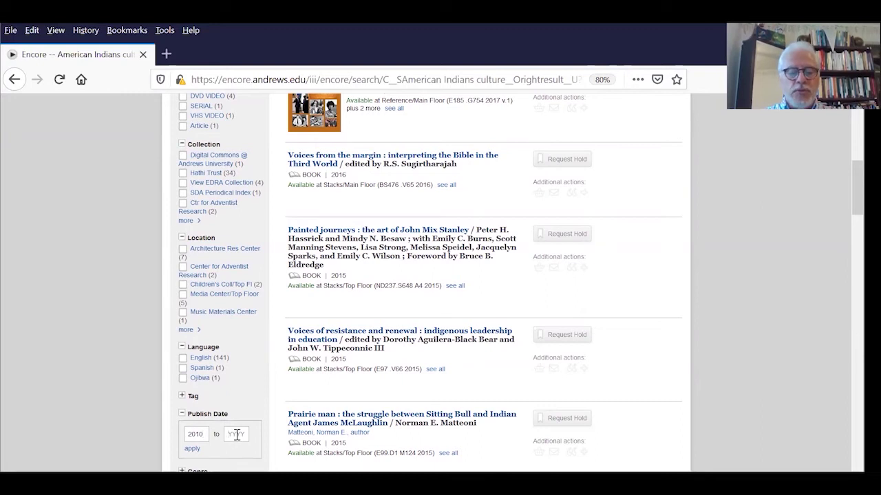
# Step: Set the end publish year to 2020 and apply the 2010–2020 limit, leaving 28 items
pyautogui.click(236, 434)
pyautogui.write('2020')
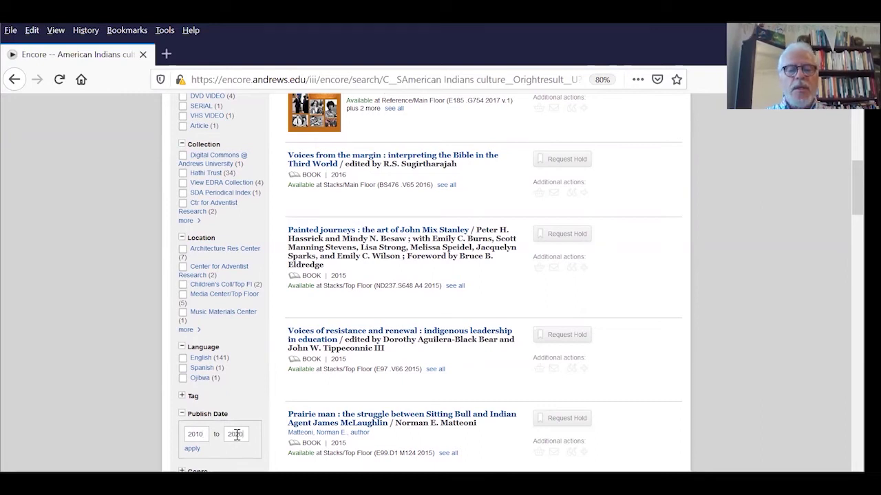
pyautogui.click(192, 448)
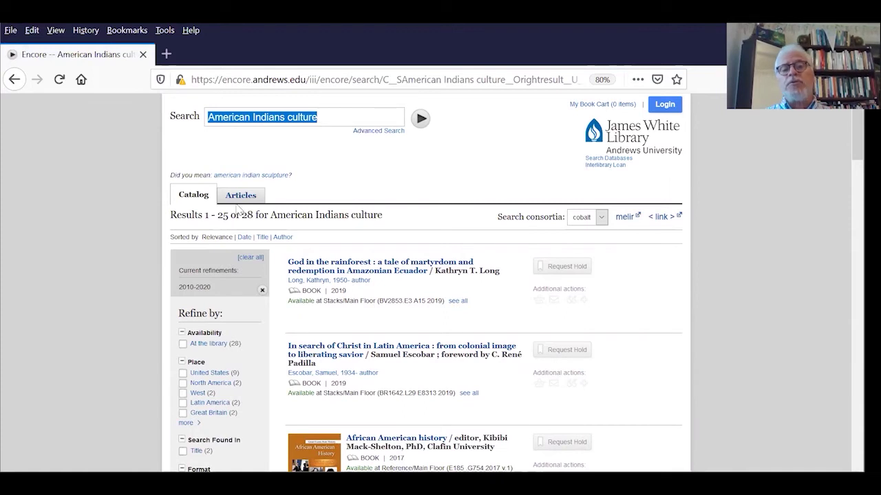
# Step: Switch to Articles results and filter by the INDIGENOUS peoples thesaurus term, showing 162 articles
pyautogui.click(240, 199)
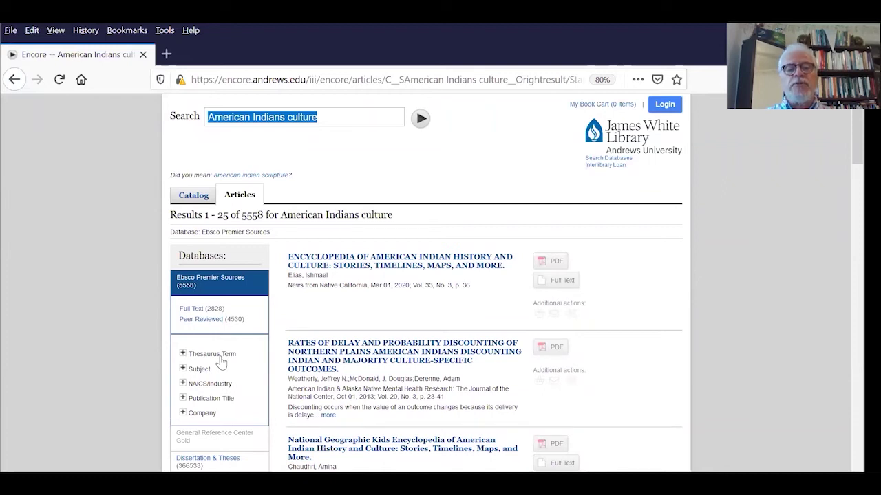
pyautogui.click(221, 363)
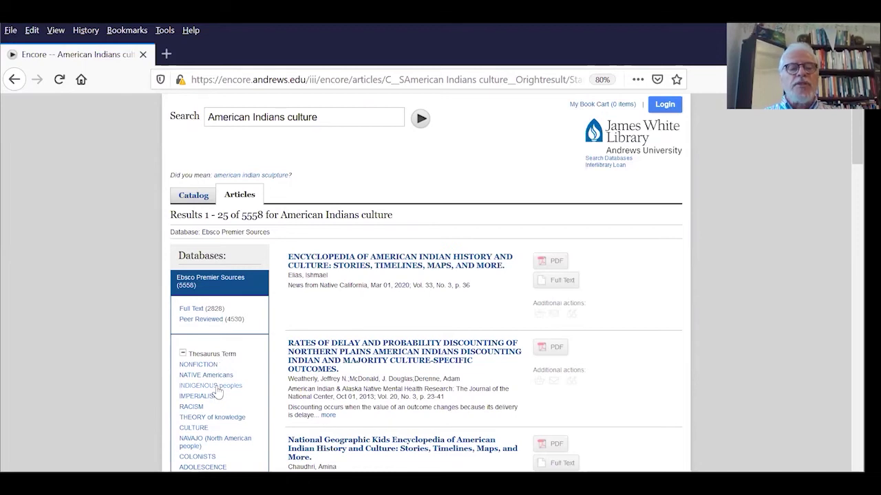
pyautogui.click(218, 387)
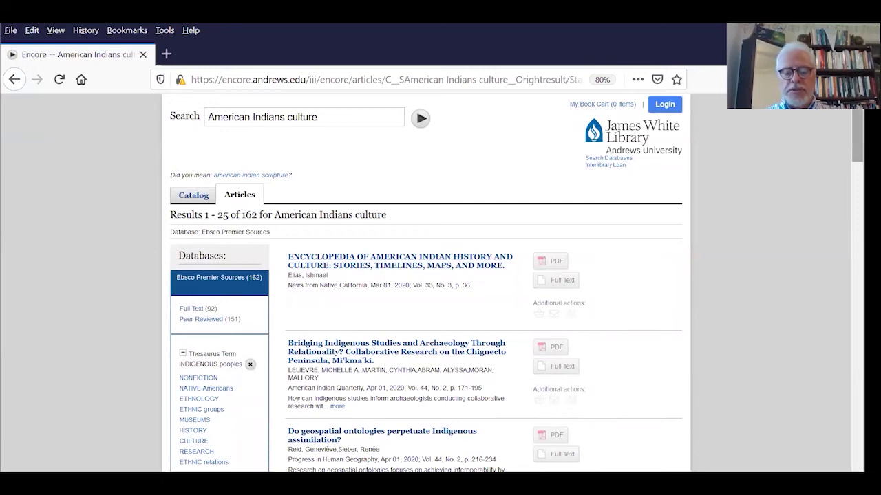
pyautogui.moveTo(857, 138); pyautogui.dragTo(858, 197)
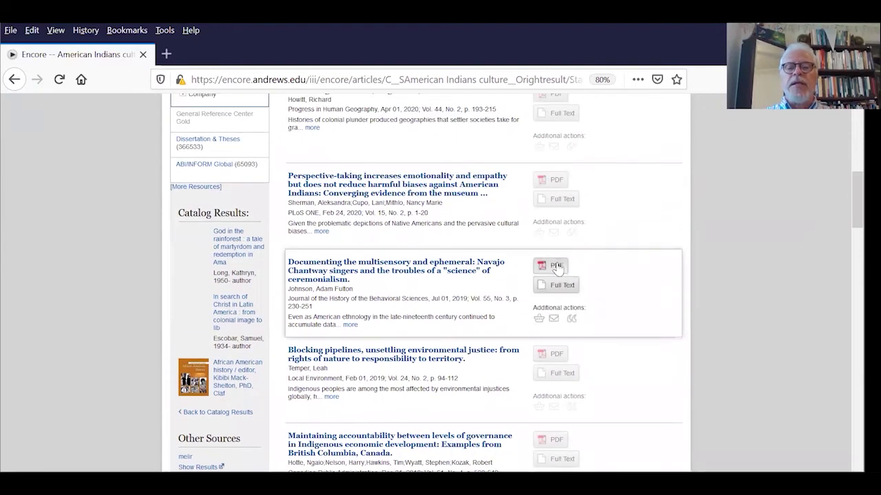
# Step: Sign in to EBSCOhost with the library username and password and open the Navajo Chantway article's PDF full text
pyautogui.click(556, 266)
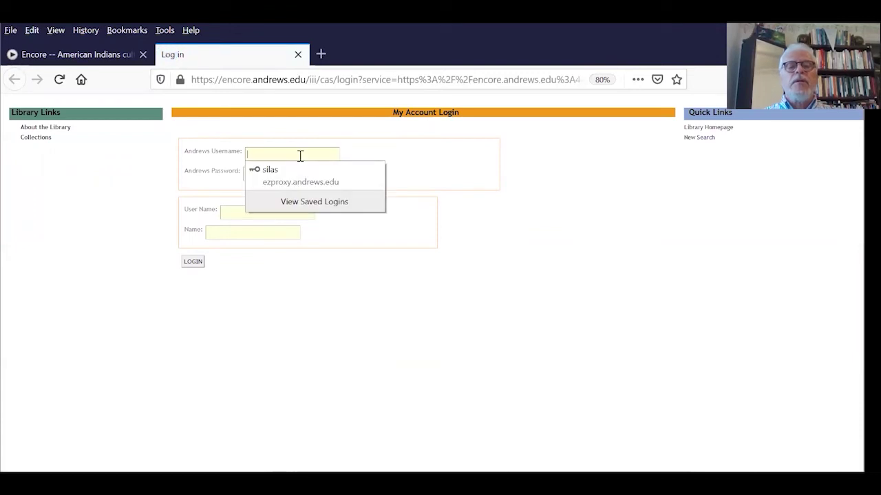
pyautogui.click(300, 155)
pyautogui.write('silas')
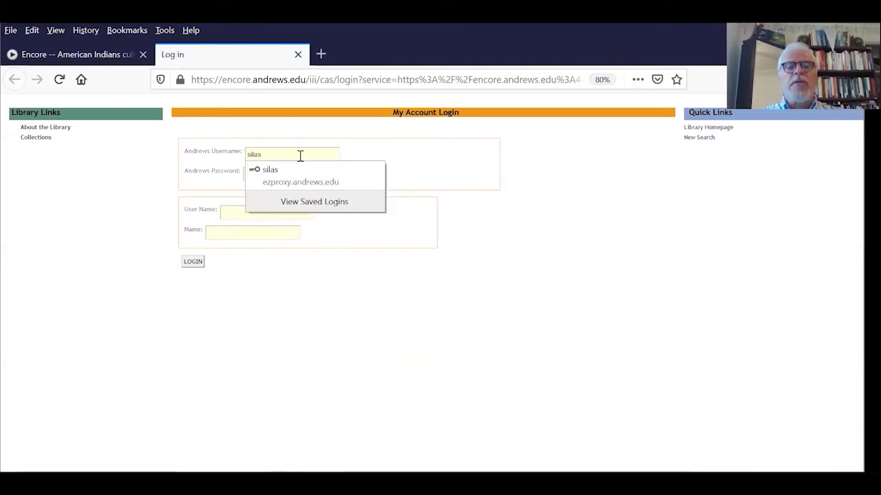
pyautogui.click(477, 225)
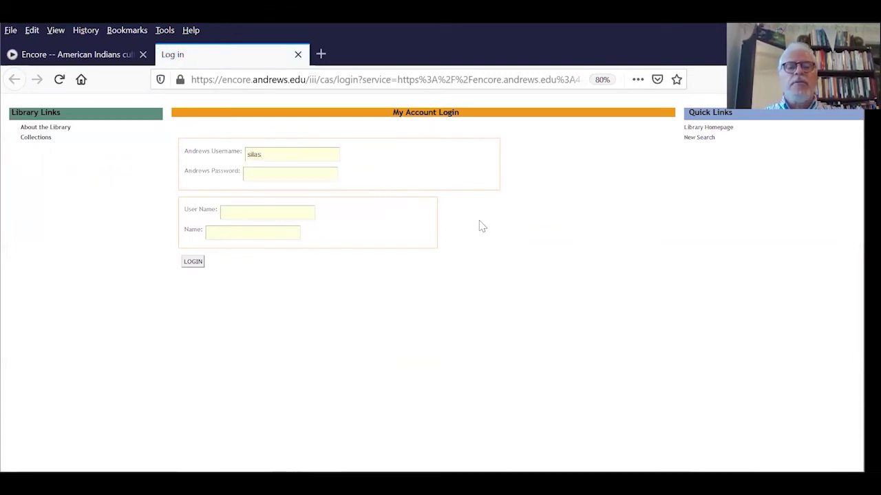
pyautogui.click(291, 172)
pyautogui.write('••')
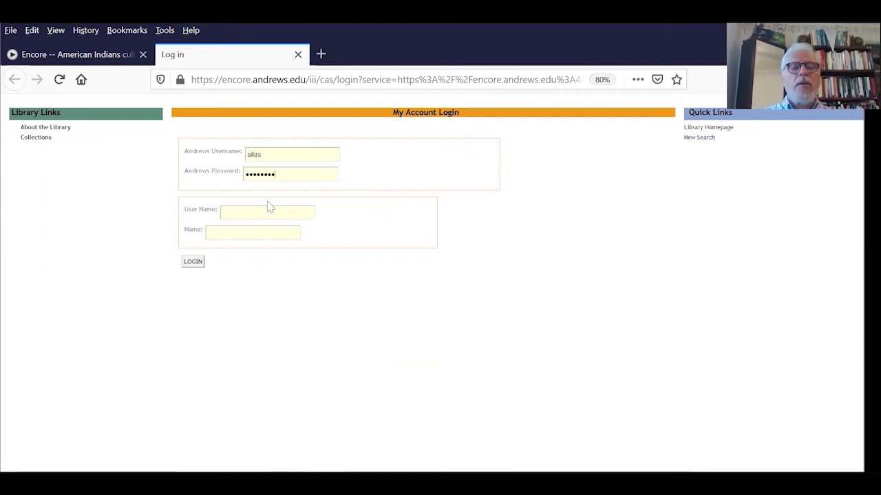
pyautogui.click(194, 269)
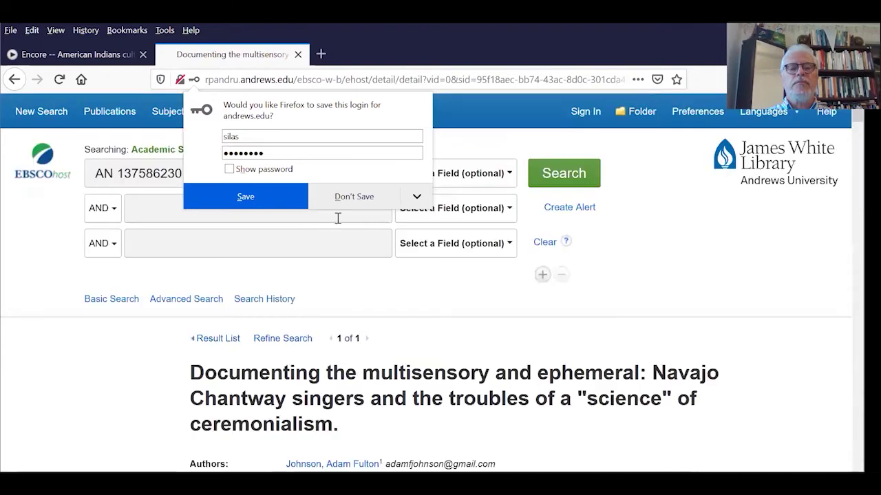
pyautogui.click(678, 233)
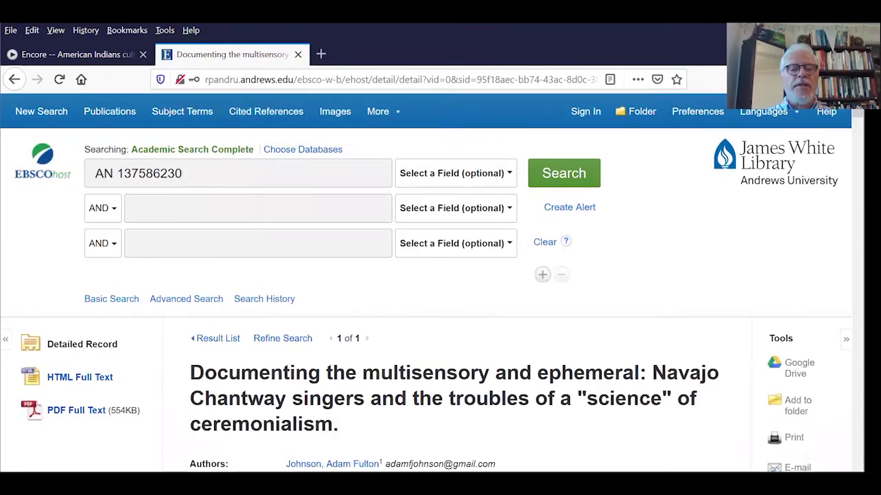
pyautogui.click(79, 413)
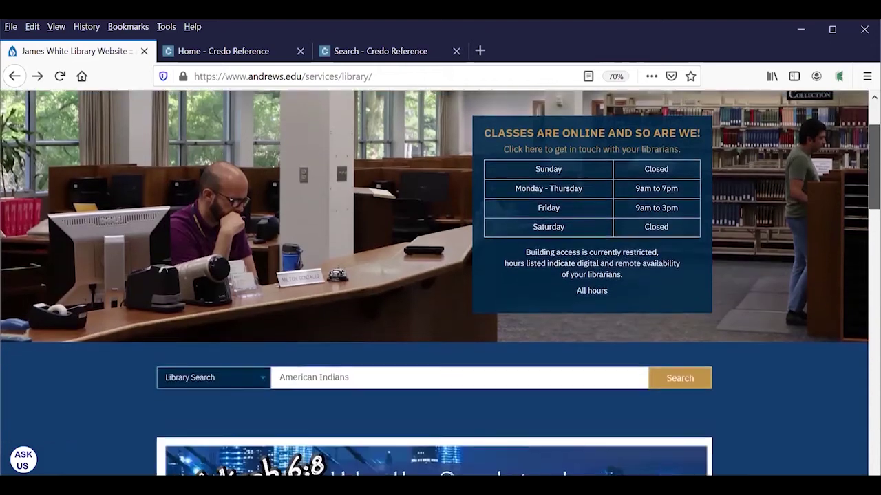
# Step: Open Research Guides from the library homepage to list all 78 guides
pyautogui.scroll(-8, 441, 282)
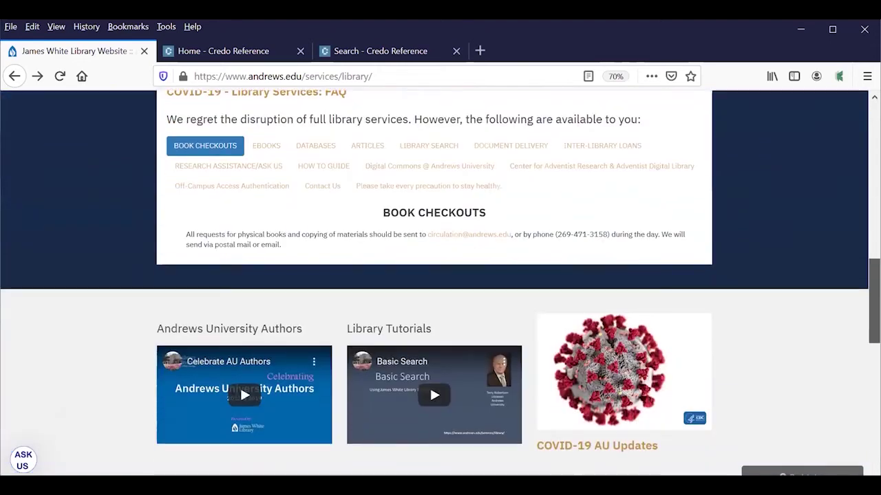
pyautogui.scroll(-5, 441, 282)
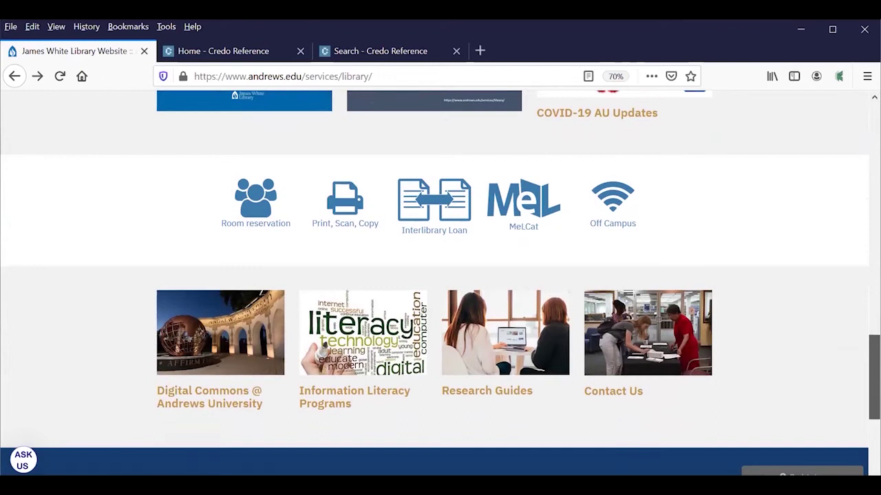
pyautogui.click(488, 392)
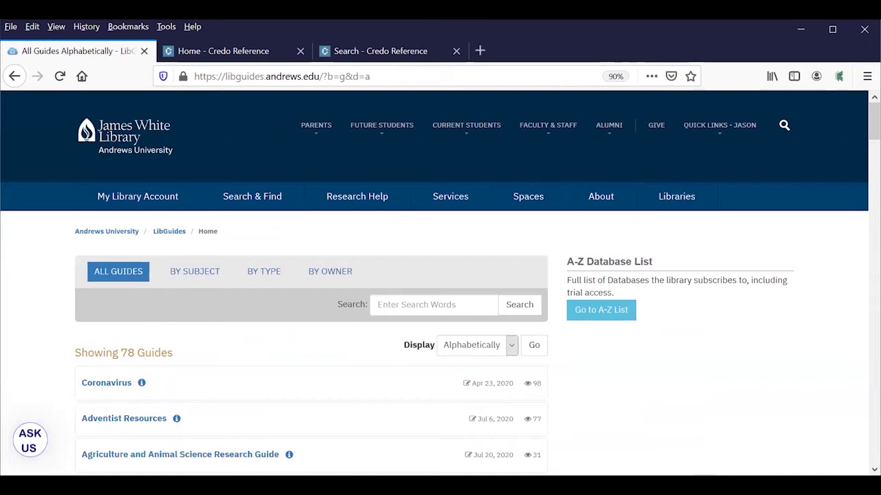
# Step: Open the History/Political Science/Law Research Guide and browse its Getting Started Best Bets databases
pyautogui.hscroll(1, 443, 280)
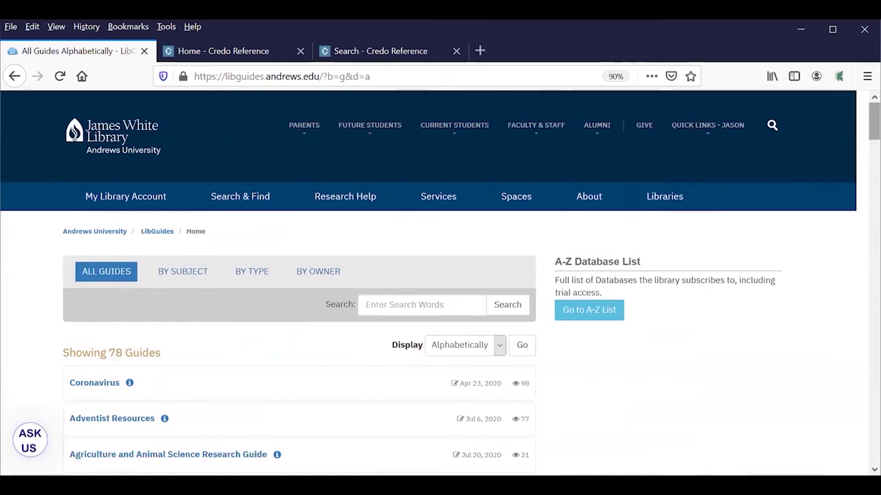
pyautogui.scroll(-10, 440, 282)
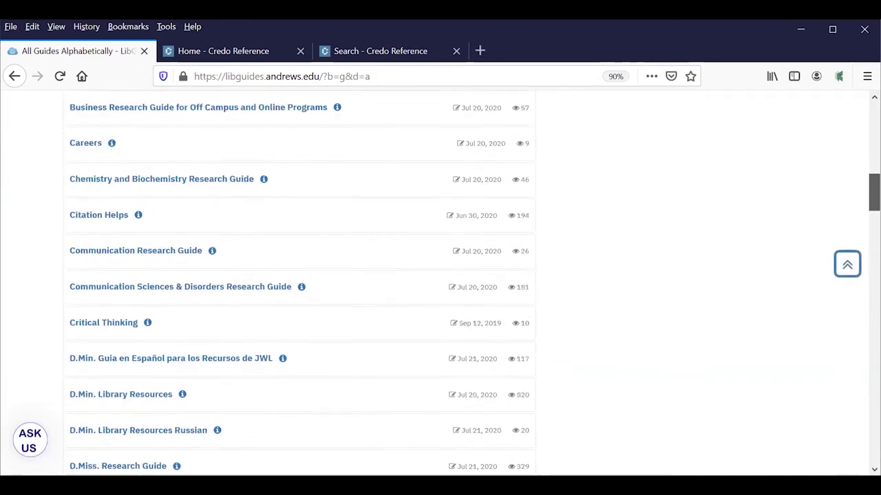
pyautogui.scroll(-1, 440, 282)
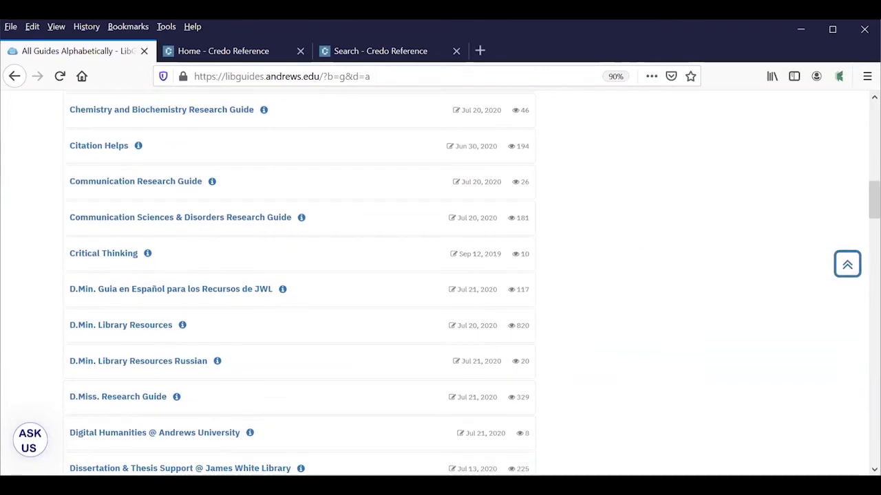
pyautogui.scroll(-8, 858, 302)
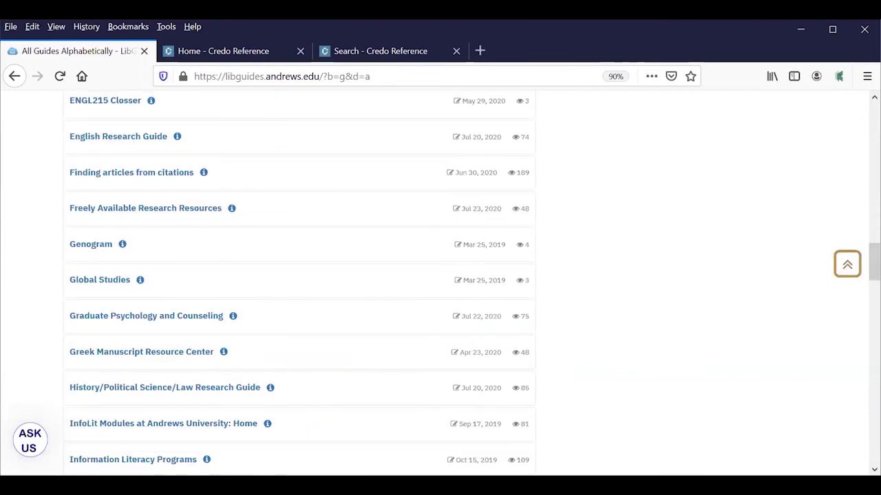
pyautogui.scroll(-1, 302, 282)
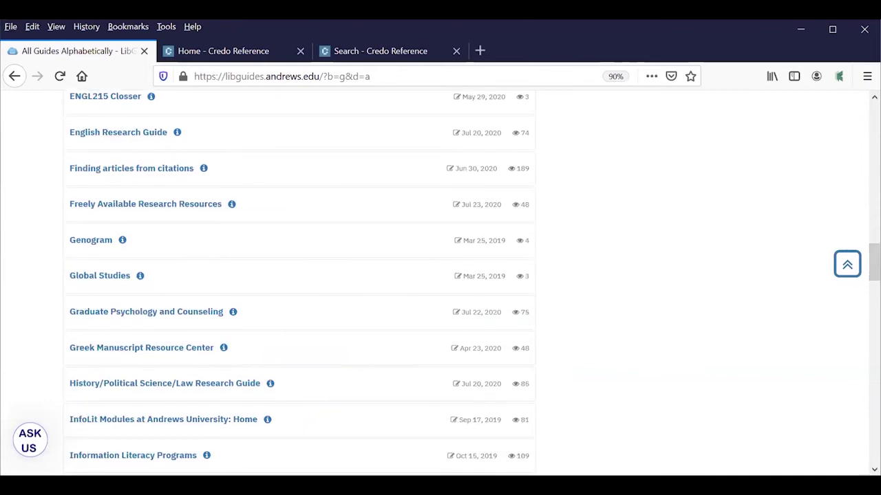
pyautogui.click(134, 385)
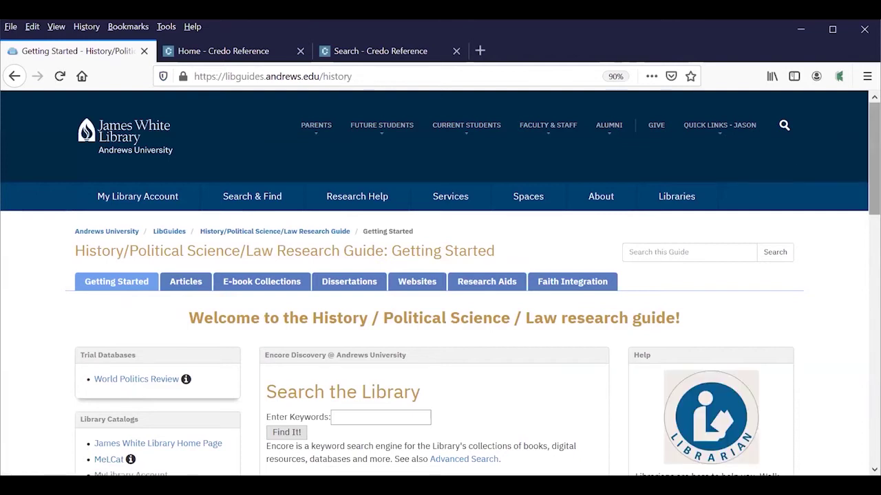
pyautogui.scroll(-3, 440, 282)
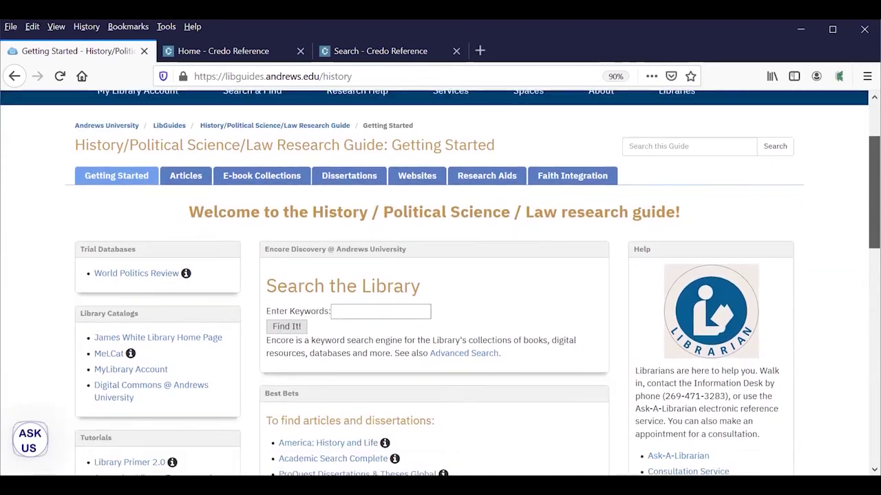
pyautogui.scroll(-1, 440, 283)
pyautogui.scroll(-1, 440, 282)
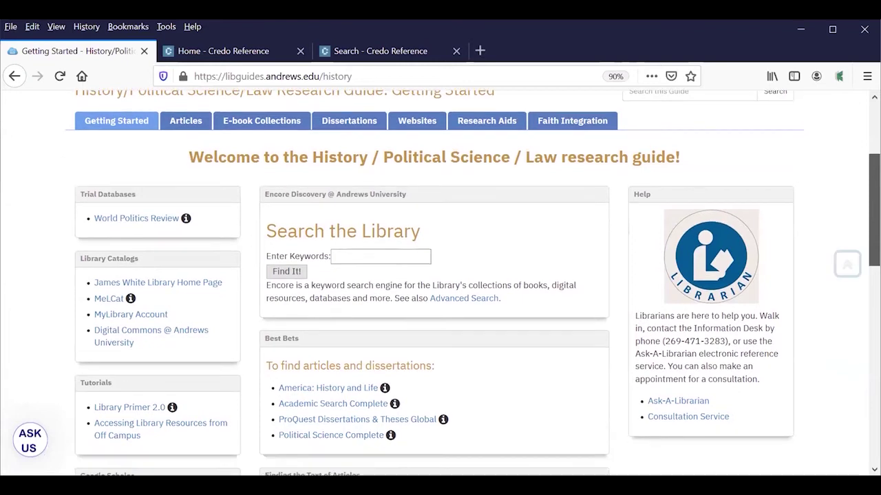
pyautogui.scroll(-1, 823, 206)
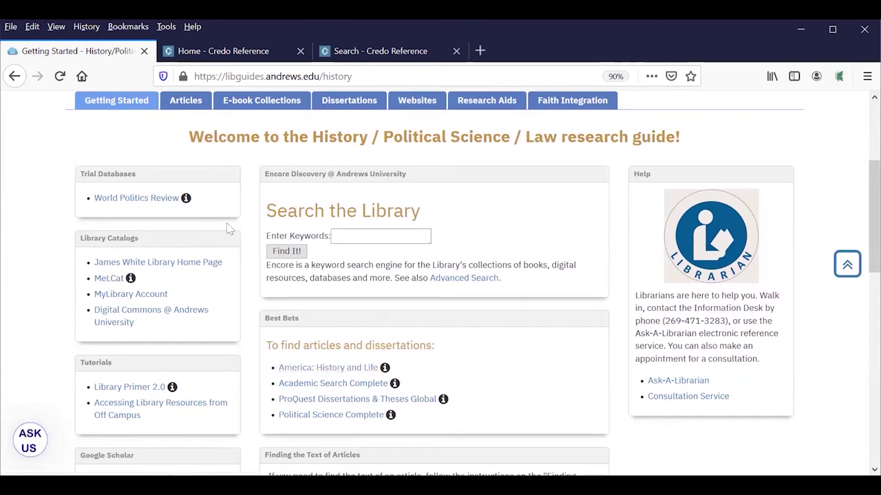
# Step: Open the guide's Articles page and scroll down to the Databases for History box
pyautogui.click(194, 109)
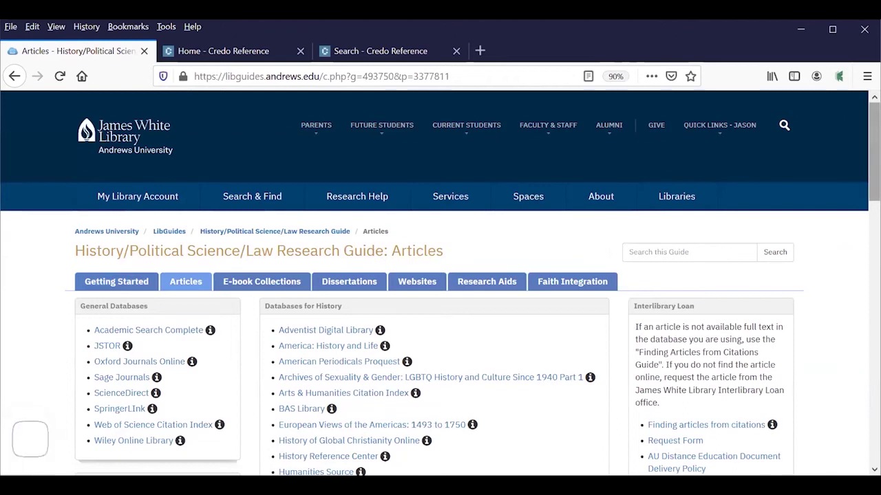
pyautogui.scroll(-3, 784, 116)
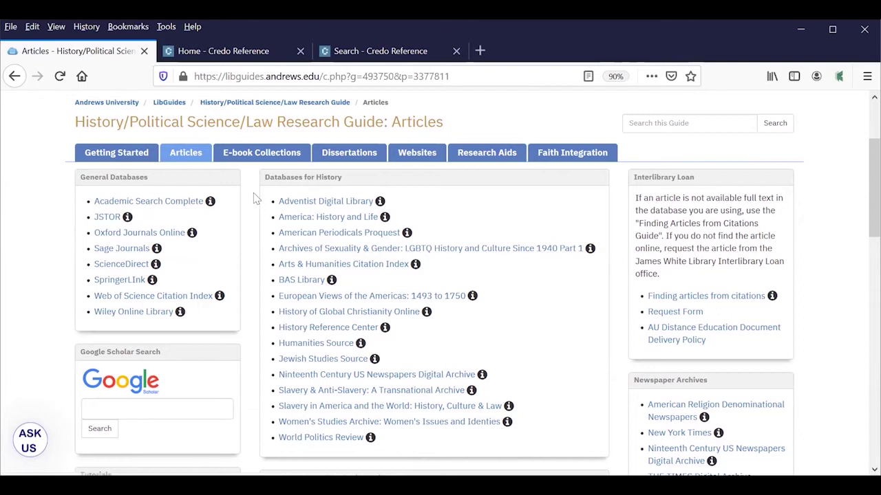
# Step: Open America: History and Life and enter "American Indians" in quotes as the first search term
pyautogui.click(300, 219)
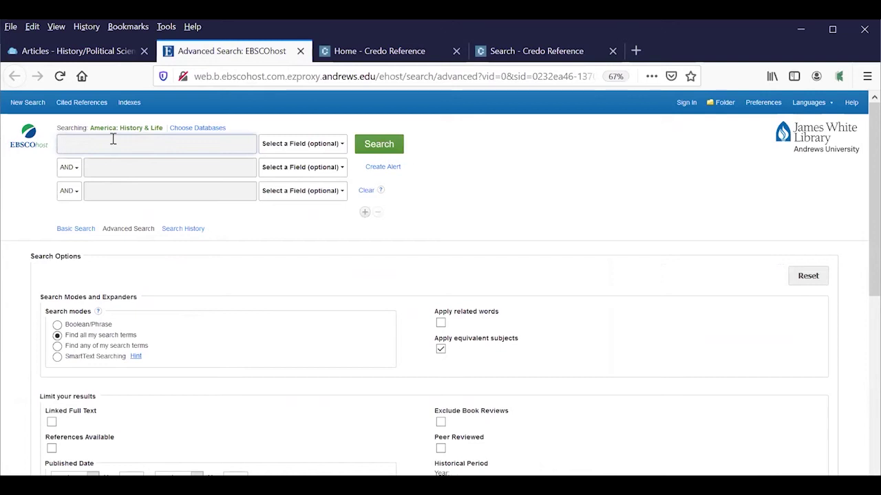
pyautogui.write('Americ')
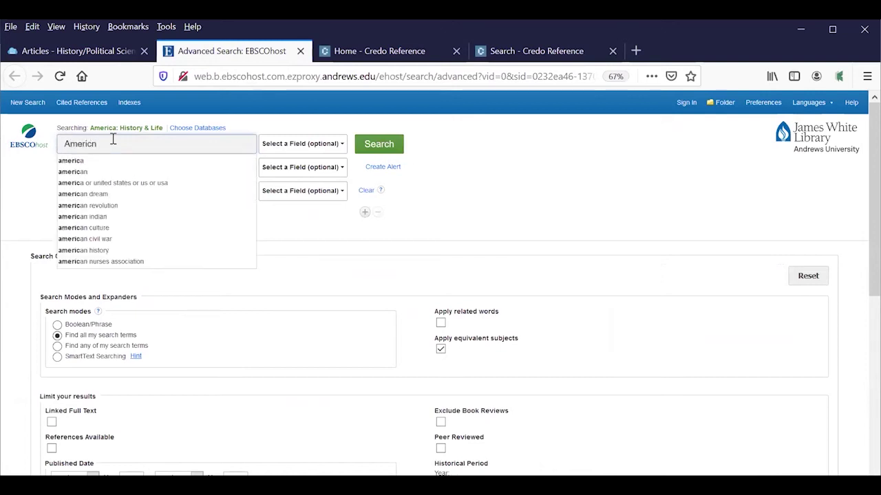
pyautogui.write('an India')
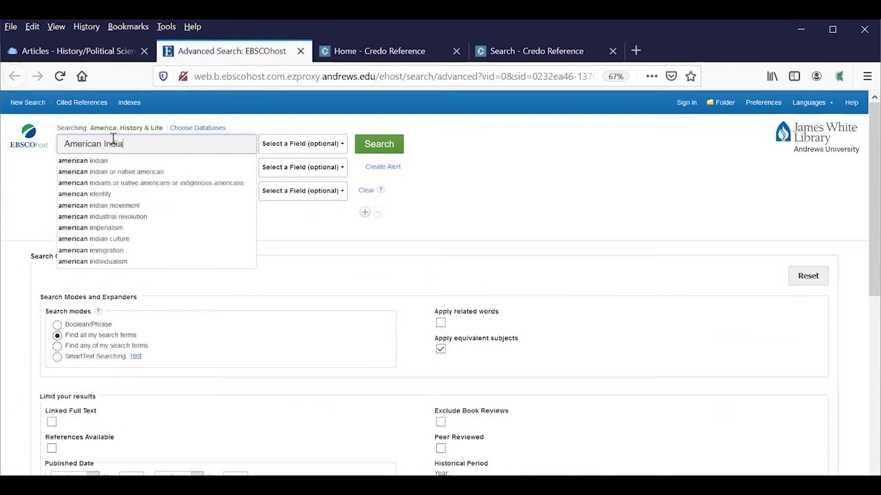
pyautogui.write('ns')
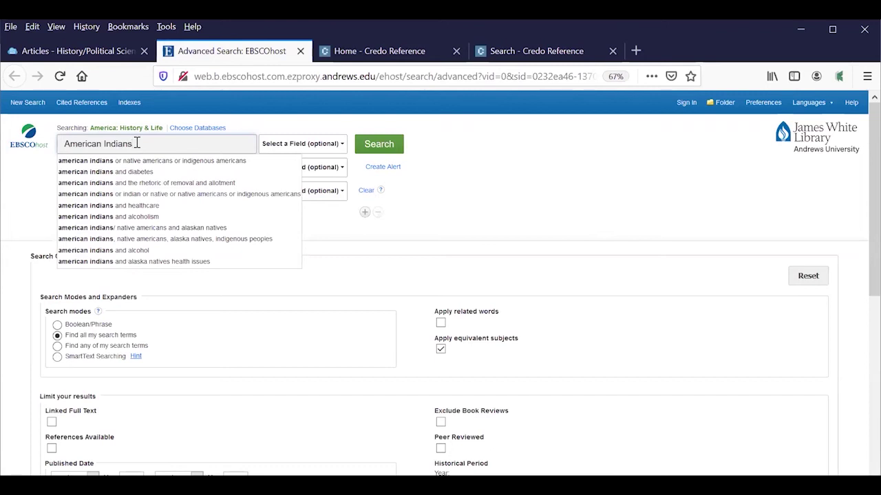
pyautogui.write('"')
pyautogui.click(64, 143)
pyautogui.write('"')
pyautogui.click(493, 162)
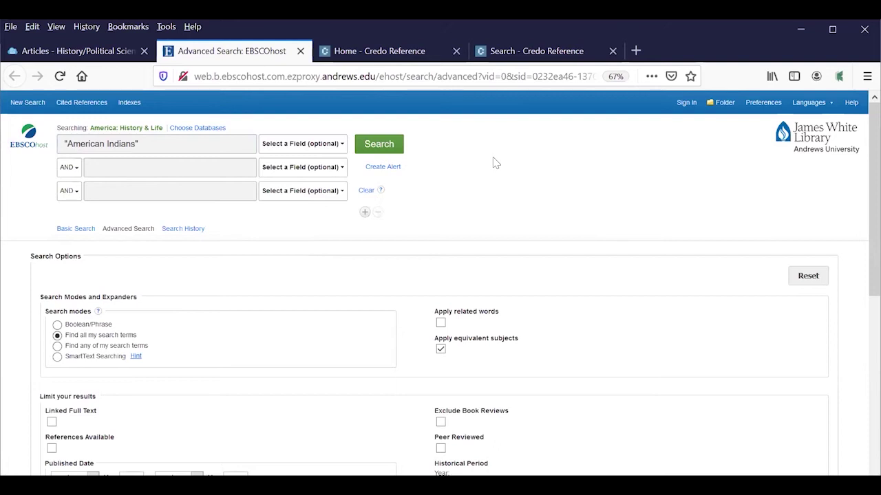
# Step: Search "American Indians" AND Culture with both terms set to TI Title, returning 17 results
pyautogui.click(106, 166)
pyautogui.write('Culture')
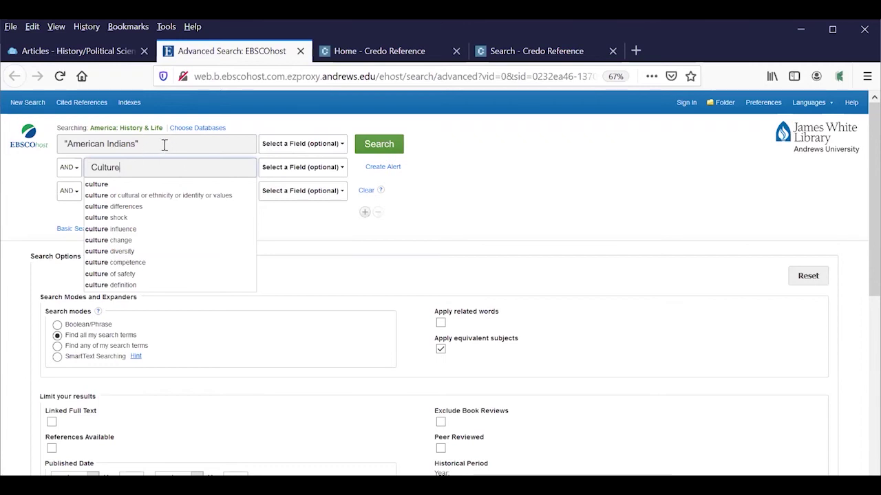
pyautogui.click(342, 146)
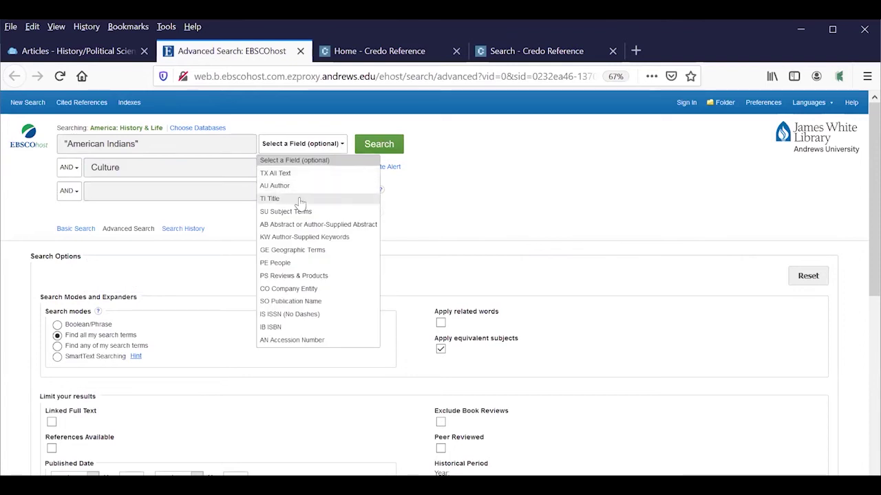
pyautogui.click(306, 198)
pyautogui.click(340, 168)
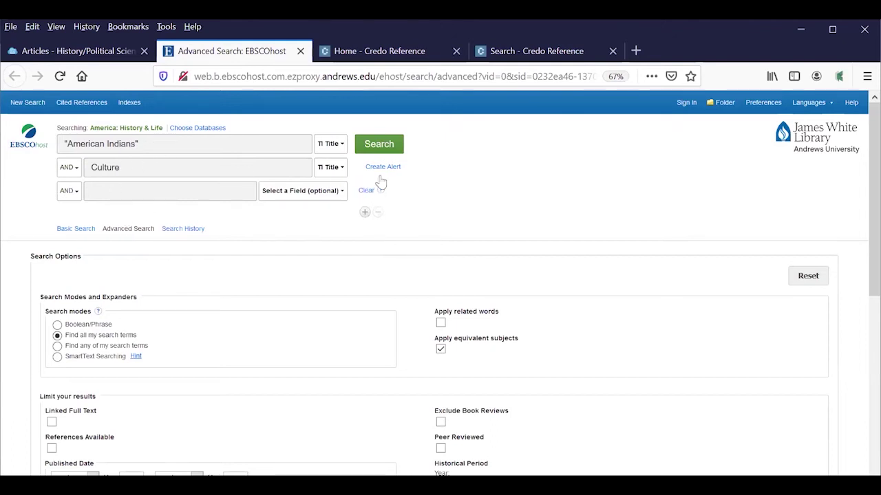
pyautogui.click(364, 214)
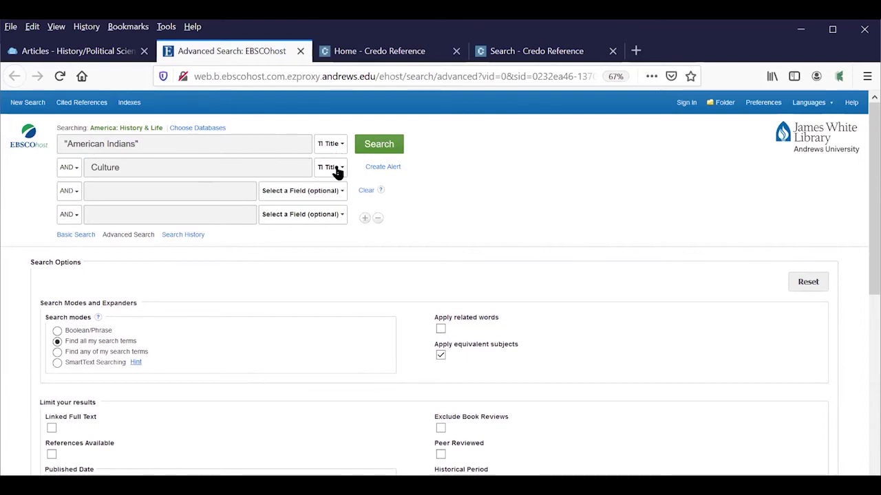
pyautogui.click(383, 147)
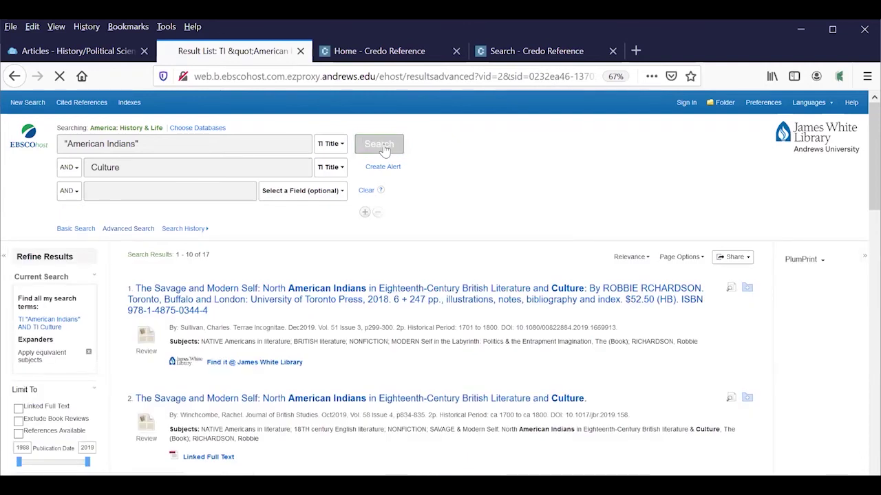
# Step: Change Culture's field from TI Title back to 'Select a Field (optional)'
pyautogui.click(341, 169)
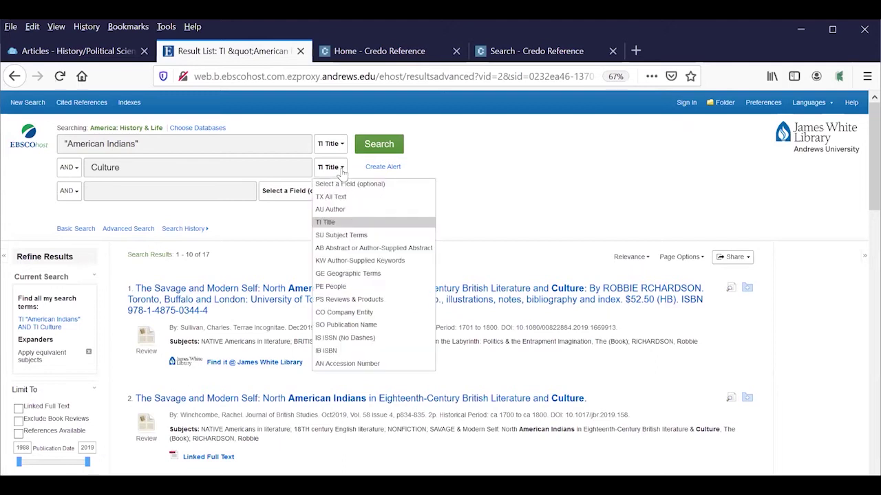
pyautogui.click(341, 187)
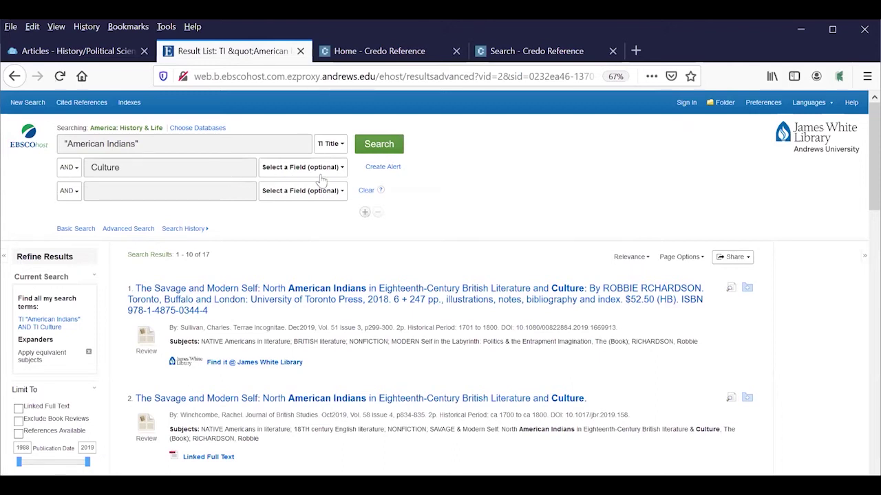
# Step: Rerun with Culture unrestricted, then clear the title limit on "American Indians" and search again
pyautogui.click(379, 145)
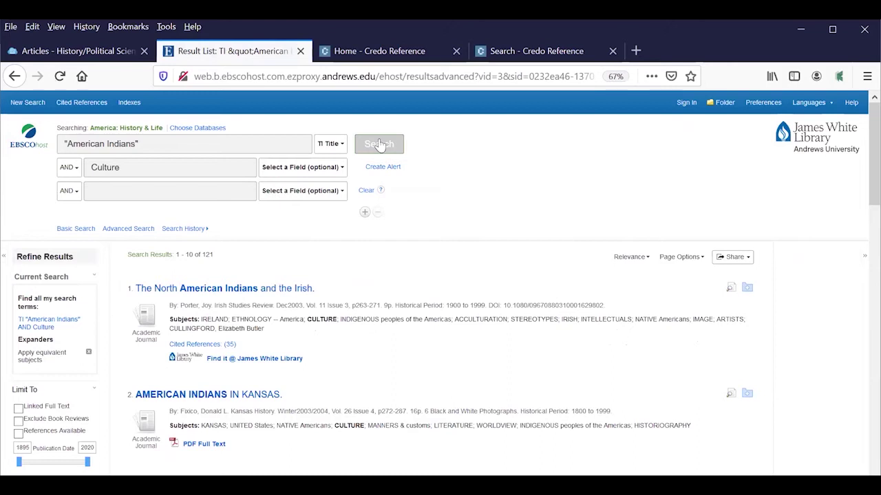
pyautogui.click(340, 150)
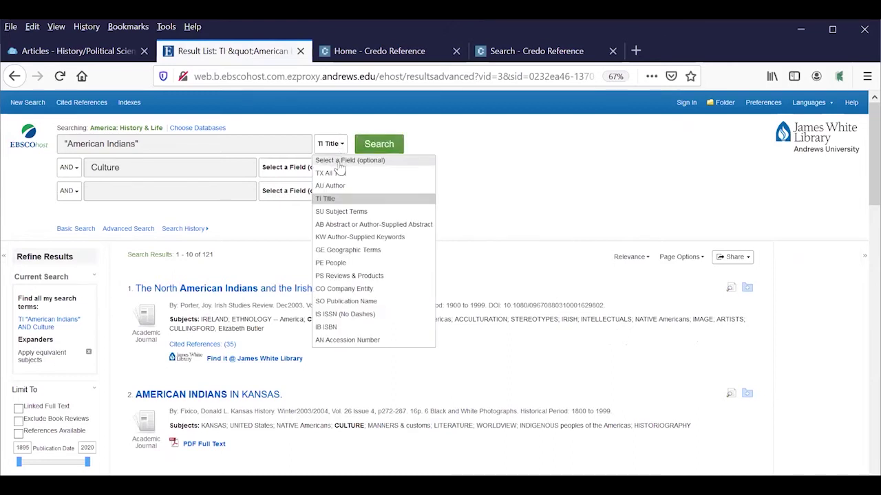
pyautogui.click(339, 164)
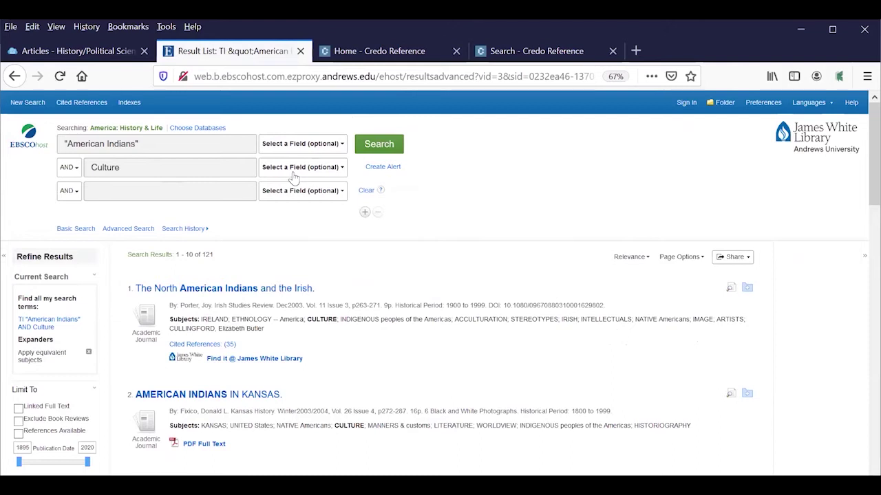
pyautogui.click(383, 148)
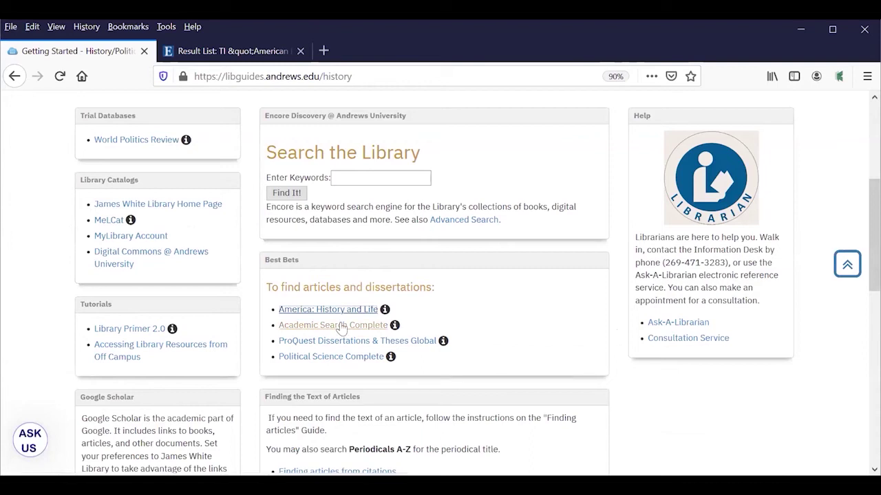
# Step: Open Academic Search Complete from the guide's Best Bets in a new tab
pyautogui.click(340, 326)
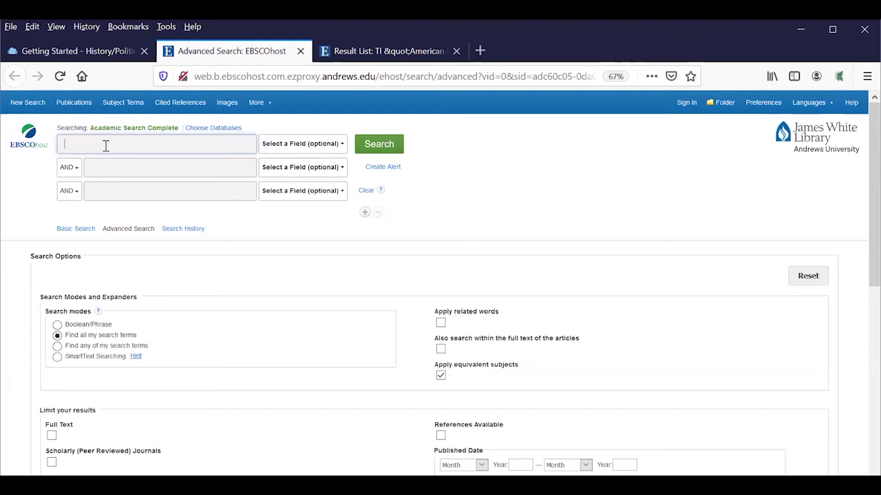
# Step: Enter Indian* as the first search term and limit it to TI Title
pyautogui.write('Indian*')
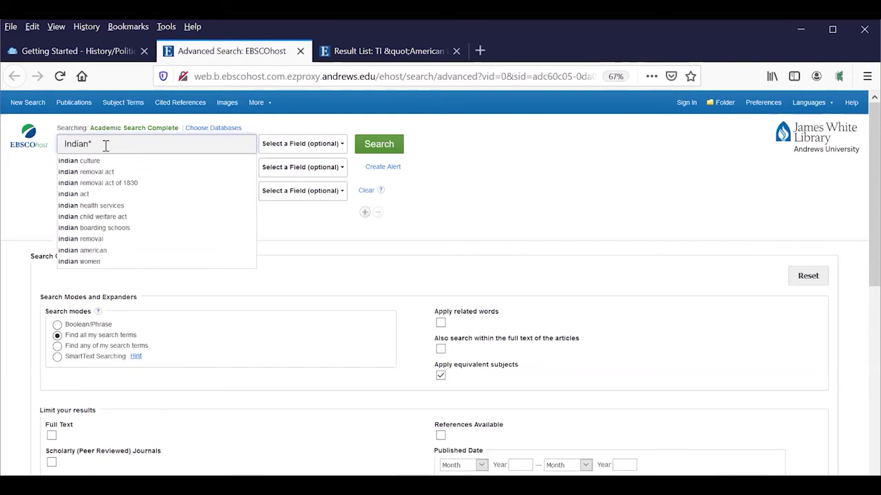
pyautogui.click(448, 184)
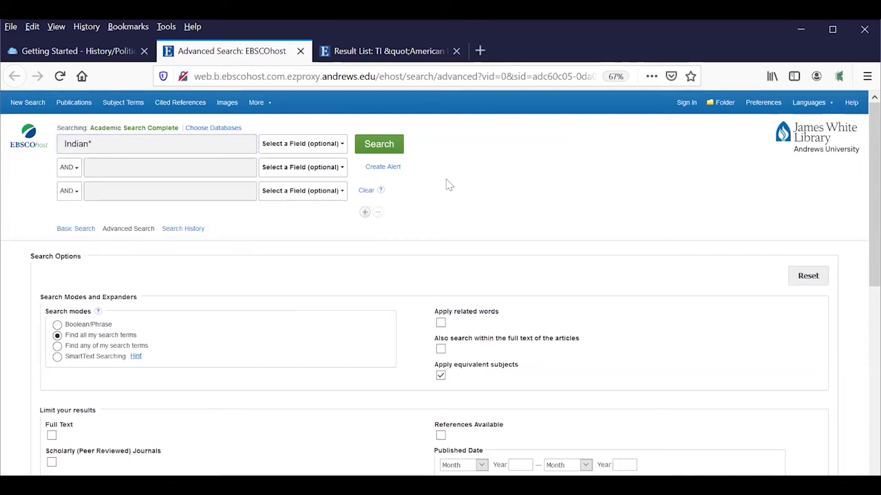
pyautogui.click(342, 146)
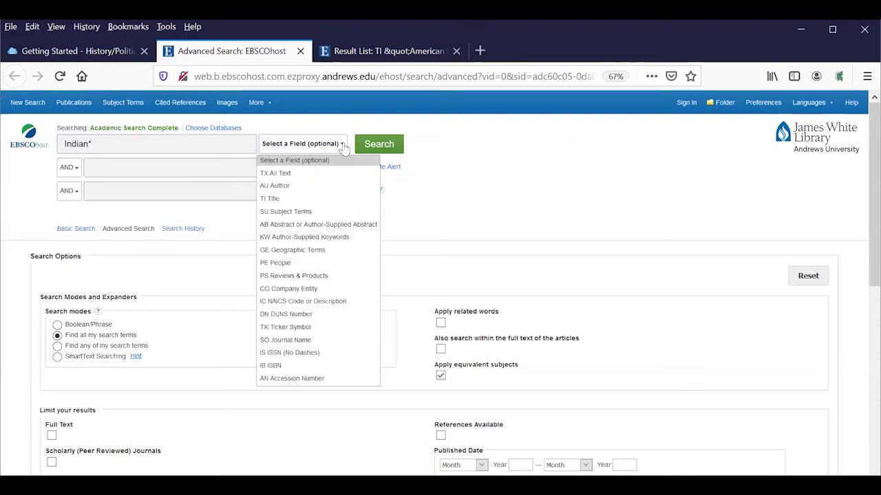
pyautogui.click(302, 199)
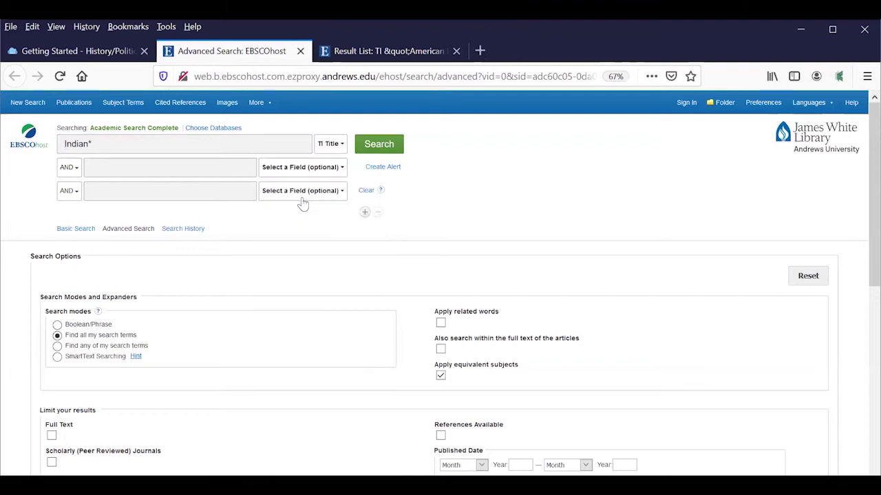
# Step: Add "North America" as the second search term, limited to TI Title
pyautogui.click(211, 172)
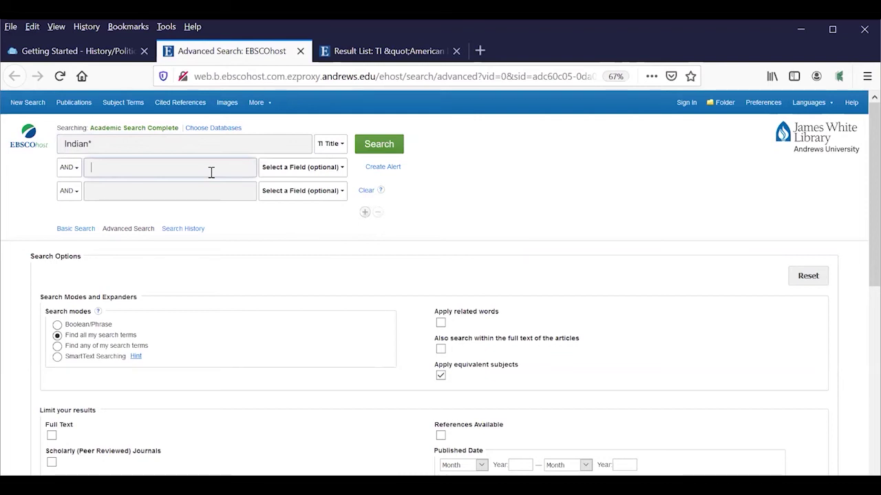
pyautogui.write('N')
pyautogui.press('BackSpace')
pyautogui.write('"North Ame')
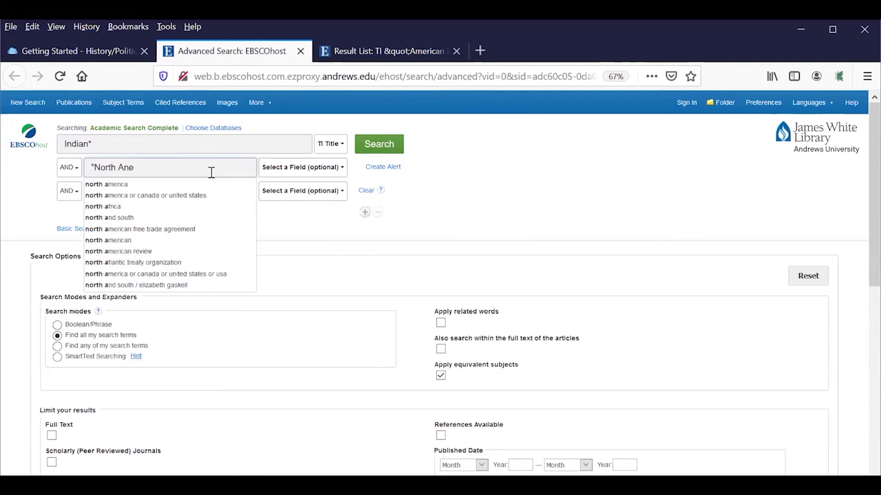
pyautogui.press('BackSpace')
pyautogui.write('meric')
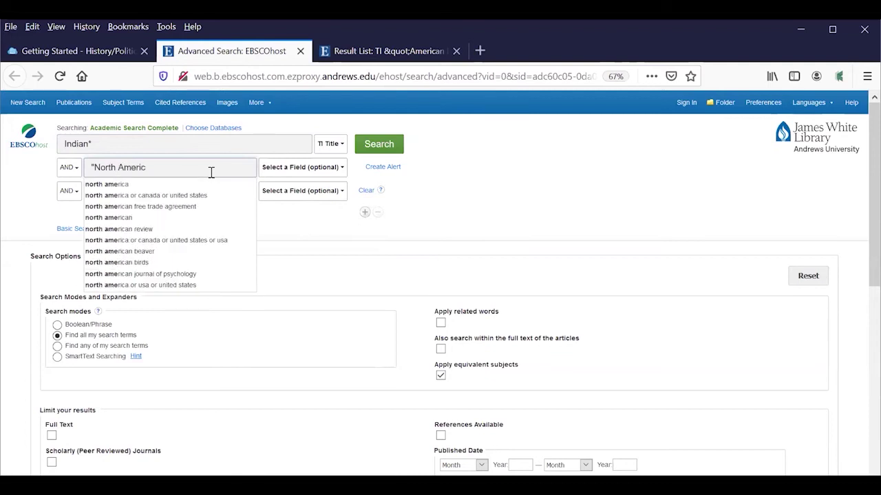
pyautogui.write('a"')
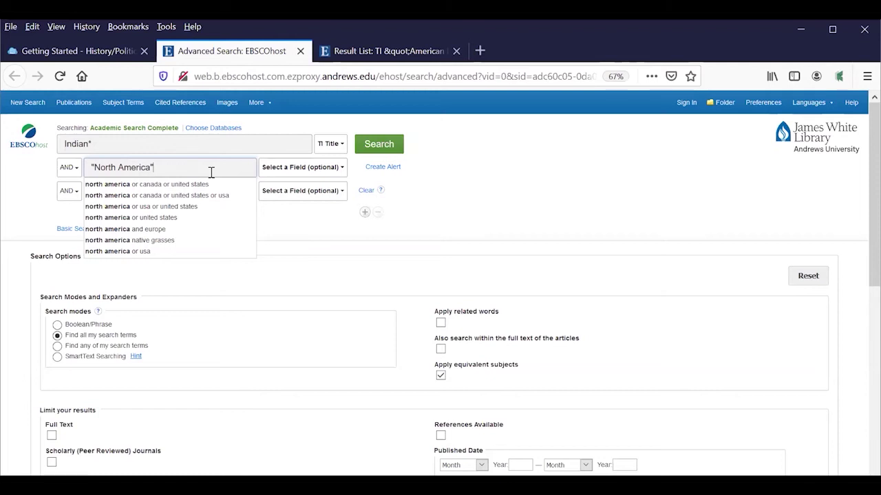
pyautogui.click(341, 169)
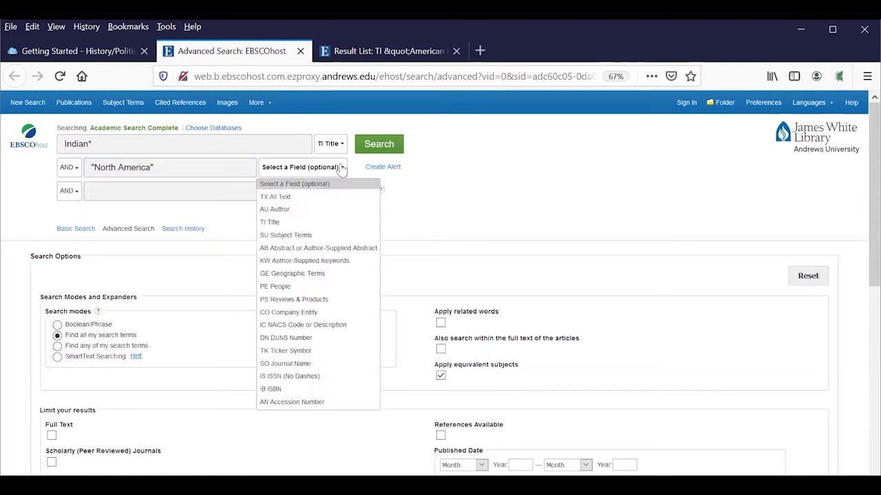
pyautogui.click(306, 221)
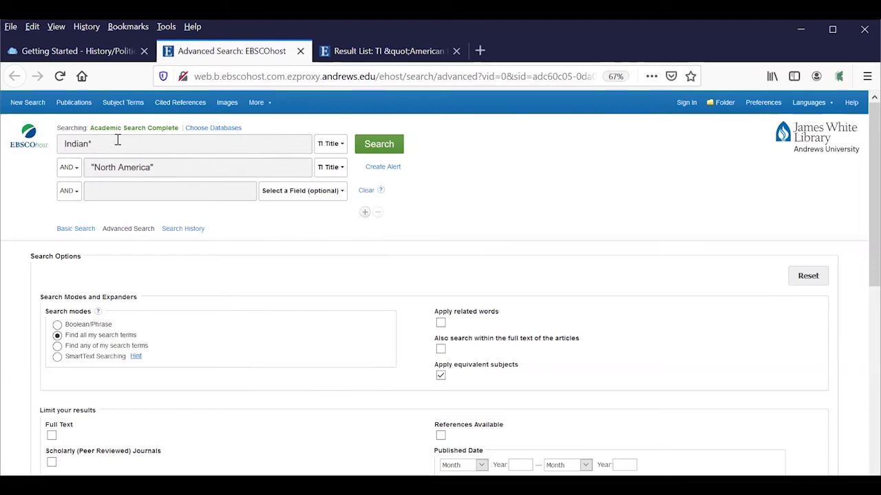
# Step: Run the title search, then truncate the phrase to "North America*" and rerun for 381 results
pyautogui.click(379, 147)
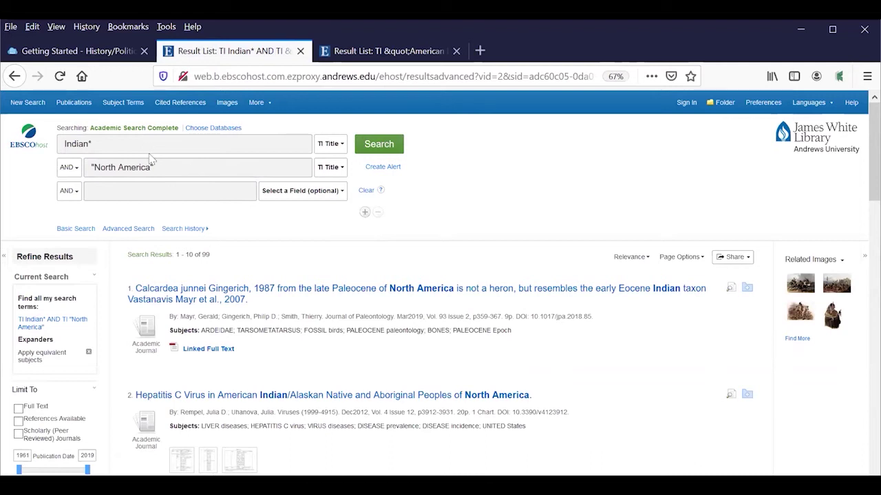
pyautogui.click(150, 165)
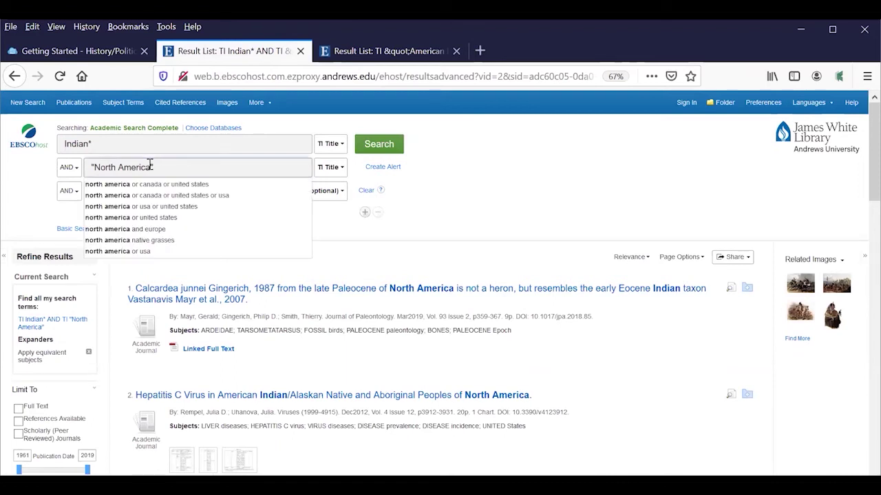
pyautogui.write('*')
pyautogui.click(363, 149)
pyautogui.click(378, 144)
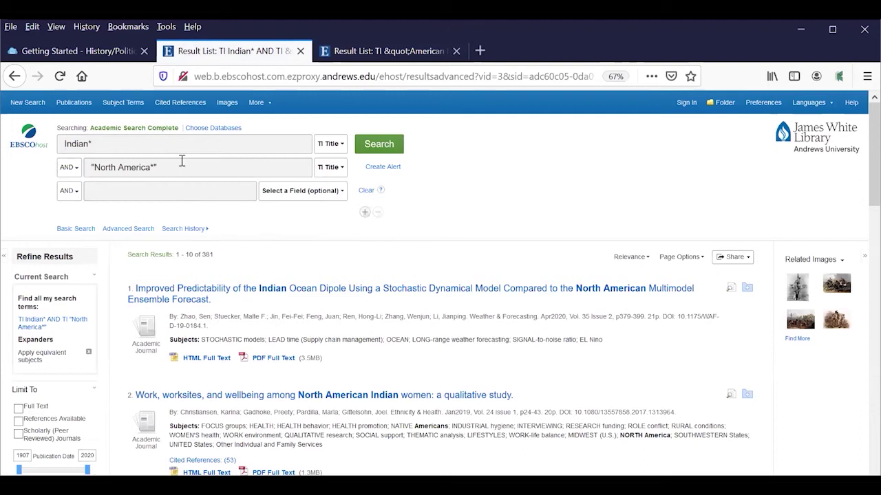
# Step: Append OR American to the "North America*" term and rerun, returning 6,172 results
pyautogui.click(201, 172)
pyautogui.write('OR')
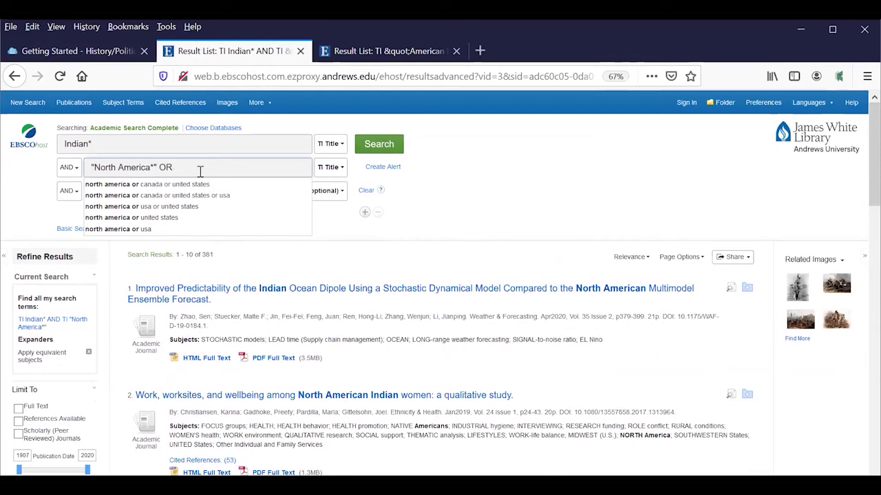
pyautogui.write(' Ameri')
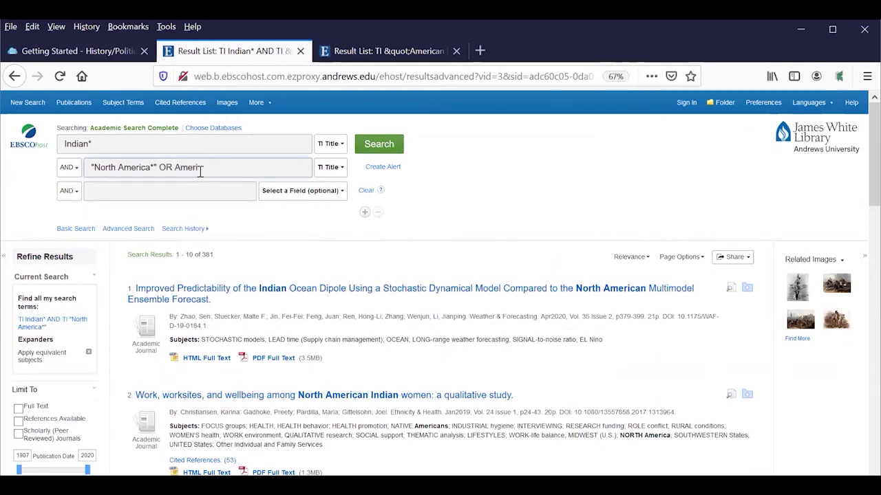
pyautogui.write('can')
pyautogui.click(375, 152)
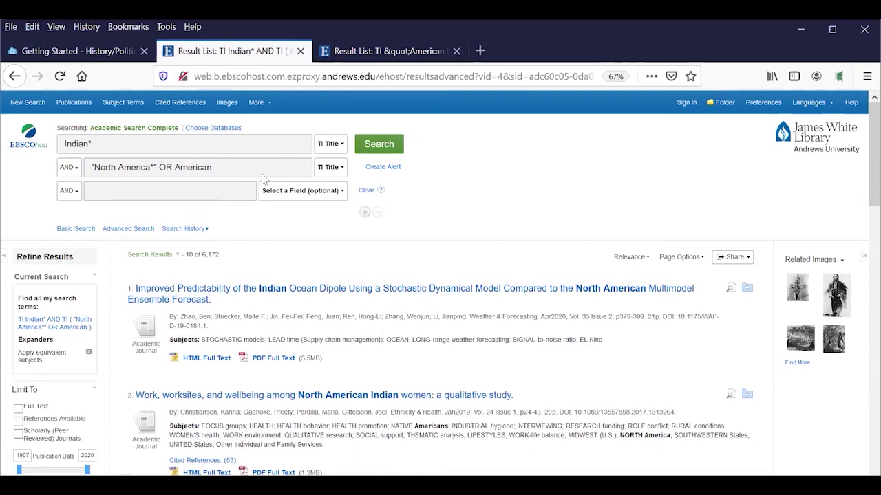
# Step: Add "Social Life" OR Customs as a TI Title third term and search, giving 5 results
pyautogui.click(113, 189)
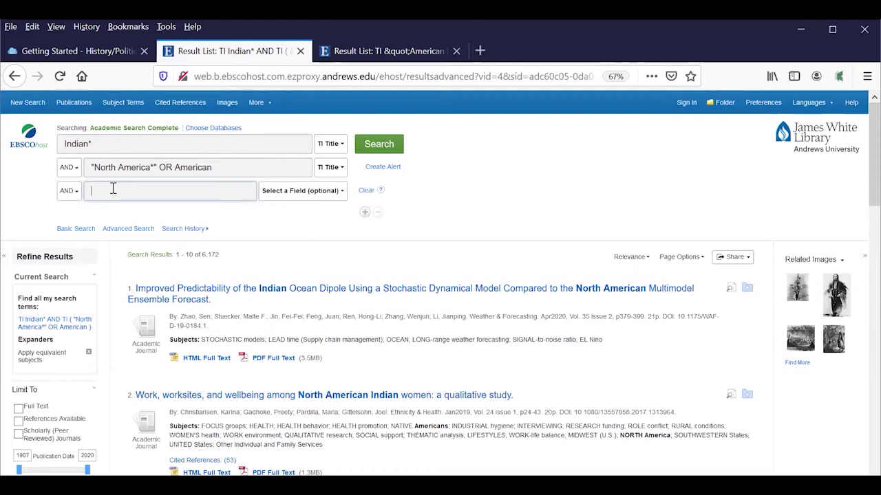
pyautogui.write('"S')
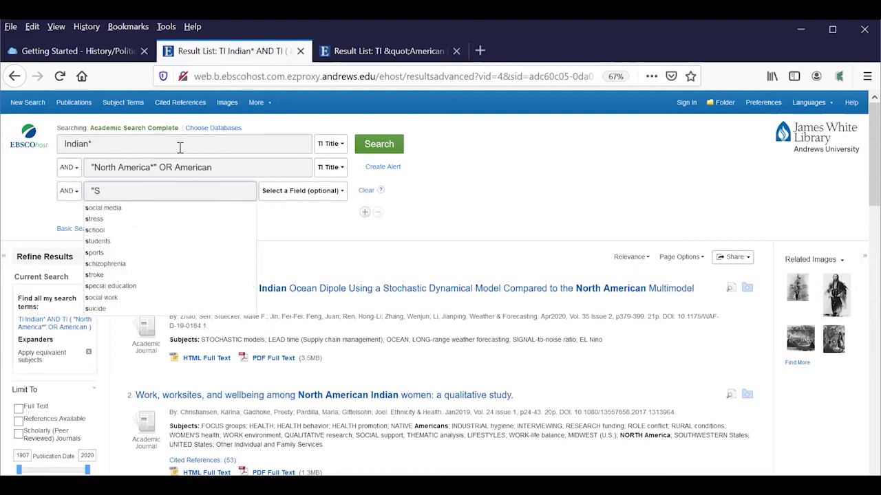
pyautogui.write('ocial Life"')
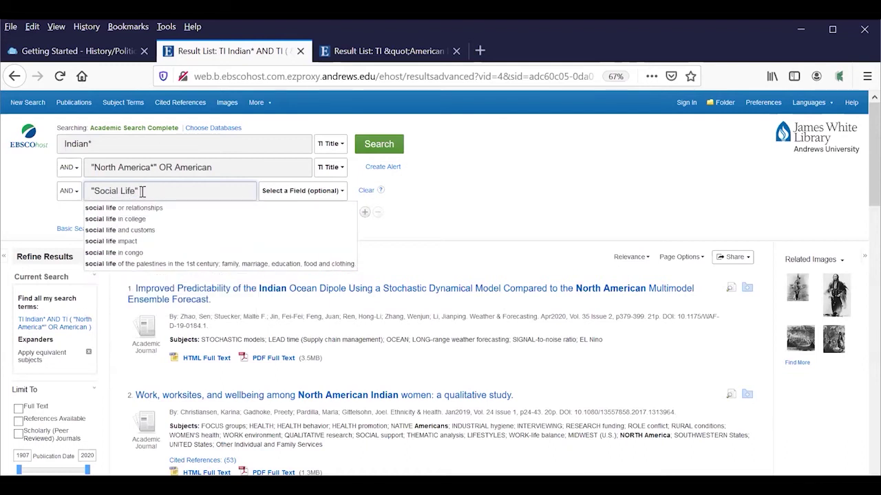
pyautogui.write(' OR ')
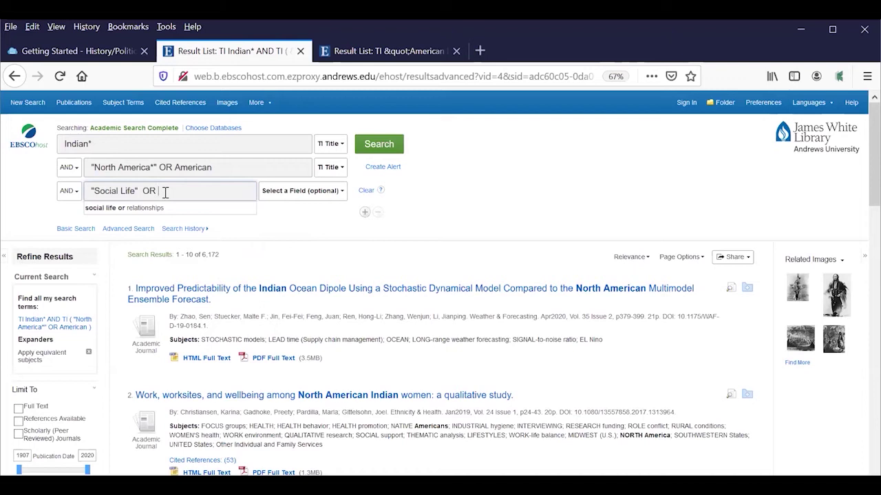
pyautogui.write('Customs')
pyautogui.click(341, 193)
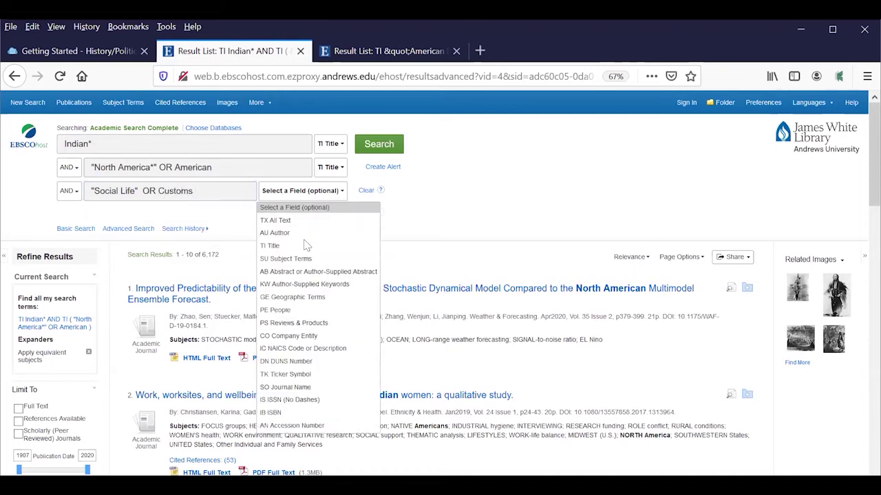
pyautogui.click(305, 246)
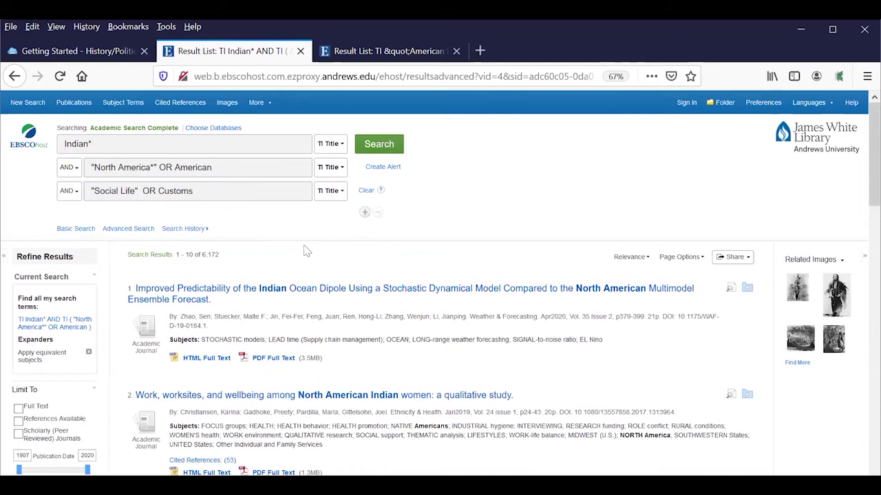
pyautogui.click(374, 144)
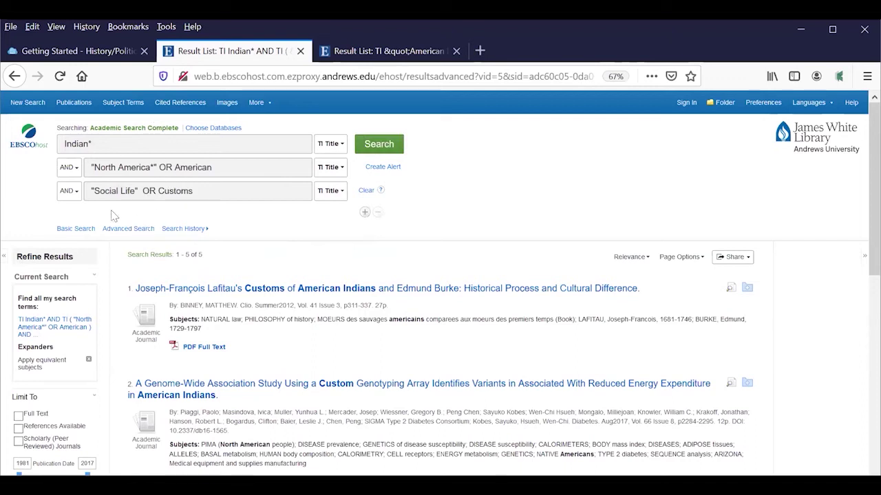
pyautogui.click(339, 195)
# Step: Set the third term's field to Select a Field (optional) and rerun the search, getting 99 results
pyautogui.click(344, 210)
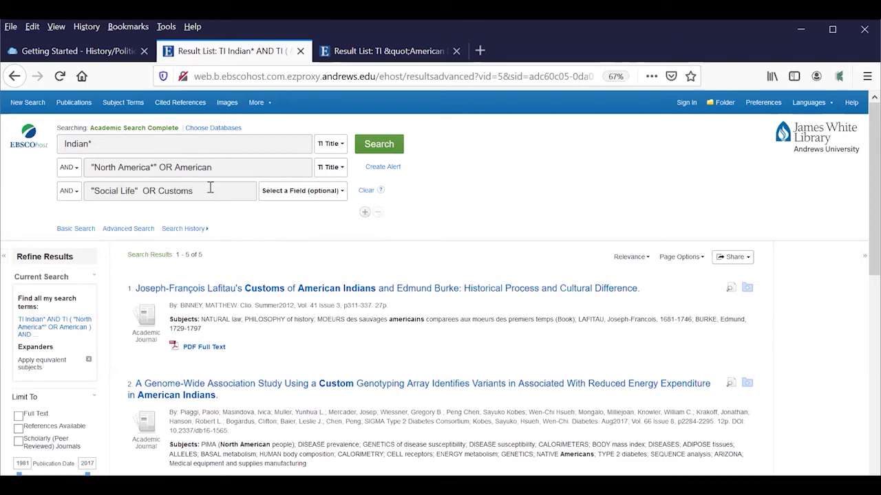
pyautogui.click(370, 144)
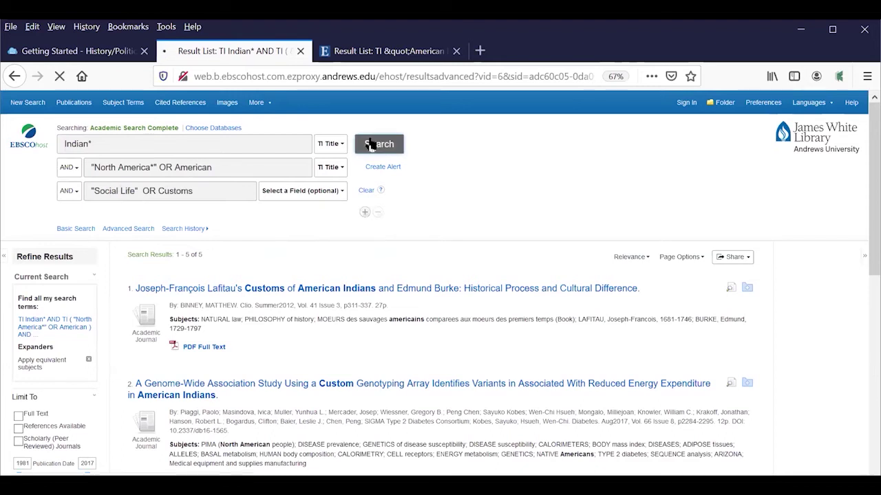
pyautogui.click(223, 190)
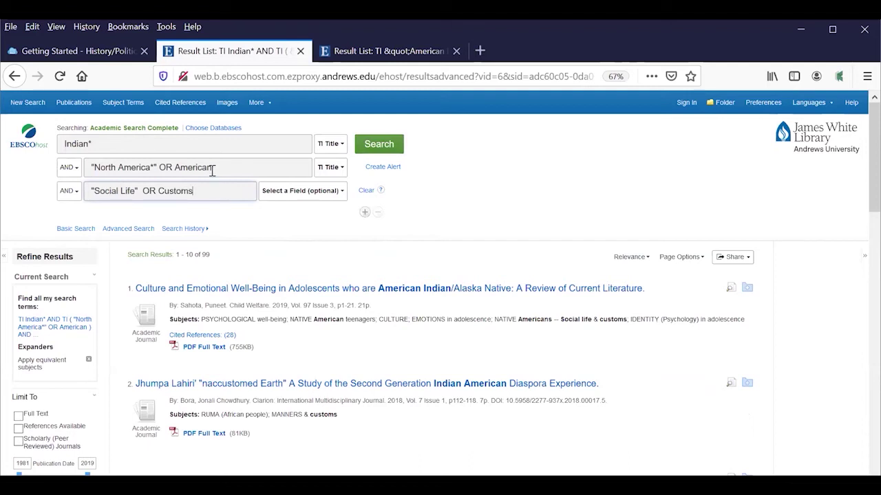
# Step: Delete ' OR American' from the North America term and clear the Social Life/Customs row
pyautogui.click(218, 166)
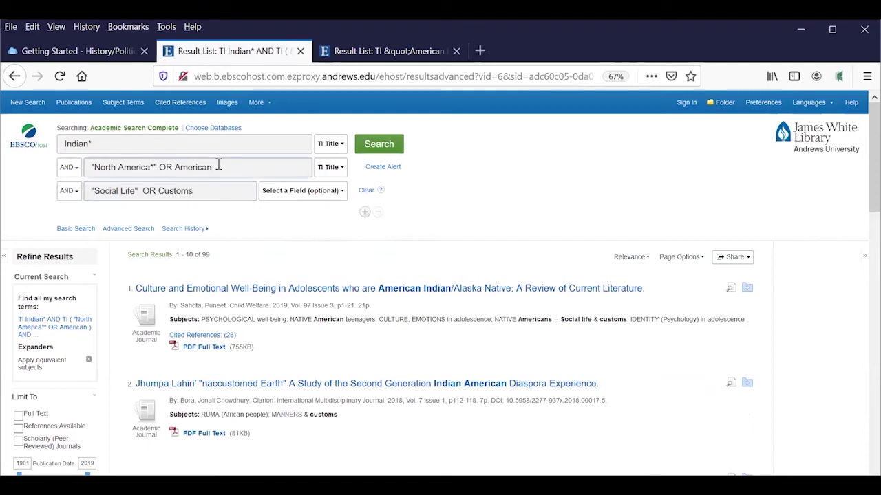
pyautogui.press('BackSpace')
pyautogui.press('BackSpace')
pyautogui.press('BackSpace')
pyautogui.press('BackSpace')
pyautogui.press('BackSpace')
pyautogui.press('BackSpace')
pyautogui.press('BackSpace')
pyautogui.press('BackSpace')
pyautogui.press('BackSpace')
pyautogui.press('BackSpace')
pyautogui.press('BackSpace')
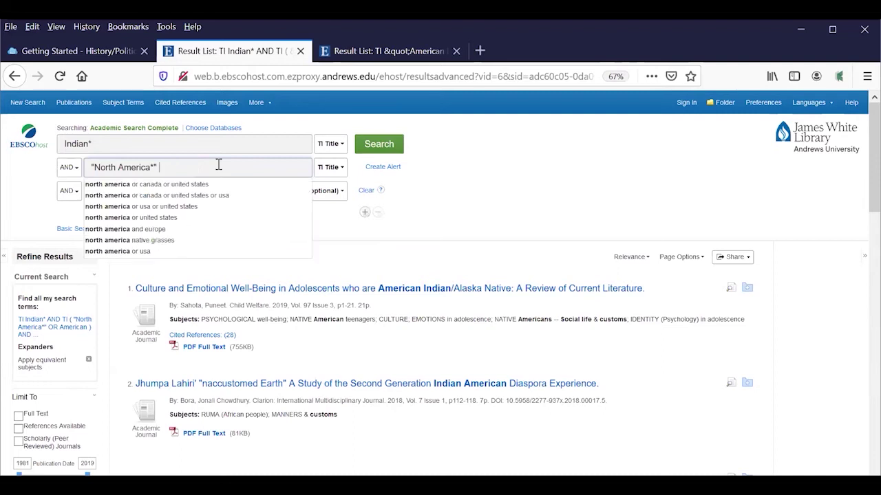
pyautogui.click(430, 202)
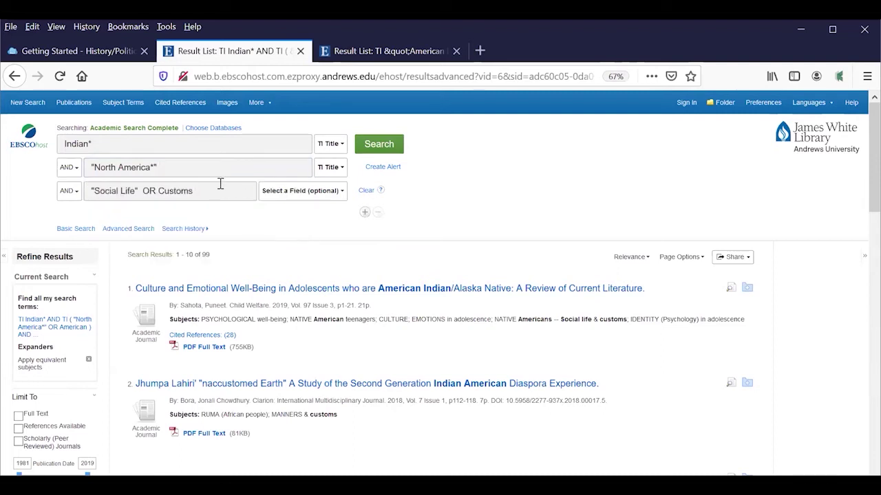
pyautogui.click(220, 183)
pyautogui.press('BackSpace')
pyautogui.press('BackSpace')
pyautogui.press('BackSpace')
pyautogui.press('BackSpace')
pyautogui.press('BackSpace')
pyautogui.press('BackSpace')
pyautogui.press('BackSpace')
pyautogui.press('BackSpace')
pyautogui.press('BackSpace')
pyautogui.press('BackSpace')
pyautogui.press('BackSpace')
pyautogui.press('BackSpace')
pyautogui.press('BackSpace')
pyautogui.press('BackSpace')
pyautogui.press('BackSpace')
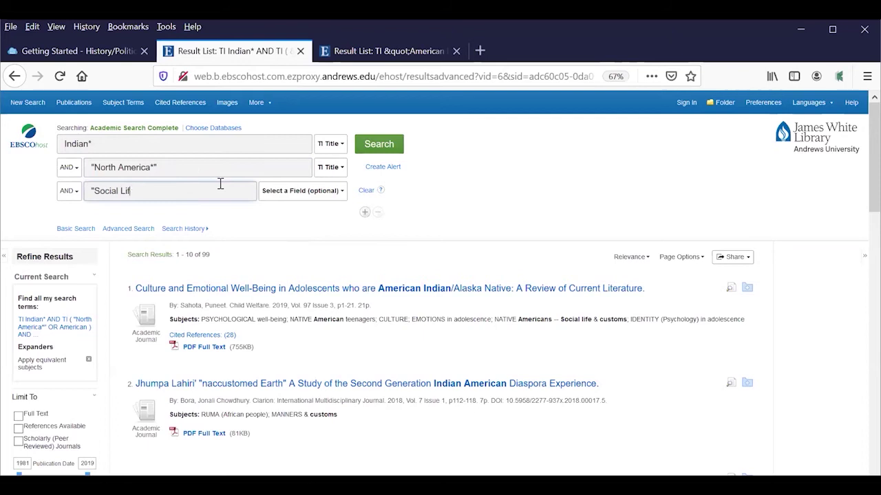
pyautogui.press('BackSpace')
pyautogui.press('BackSpace')
pyautogui.press('BackSpace')
pyautogui.press('BackSpace')
pyautogui.press('BackSpace')
pyautogui.press('BackSpace')
pyautogui.press('BackSpace')
pyautogui.press('BackSpace')
pyautogui.press('BackSpace')
# Step: Add NOT Canad* to the North America term and run the title search for 379 results
pyautogui.click(202, 168)
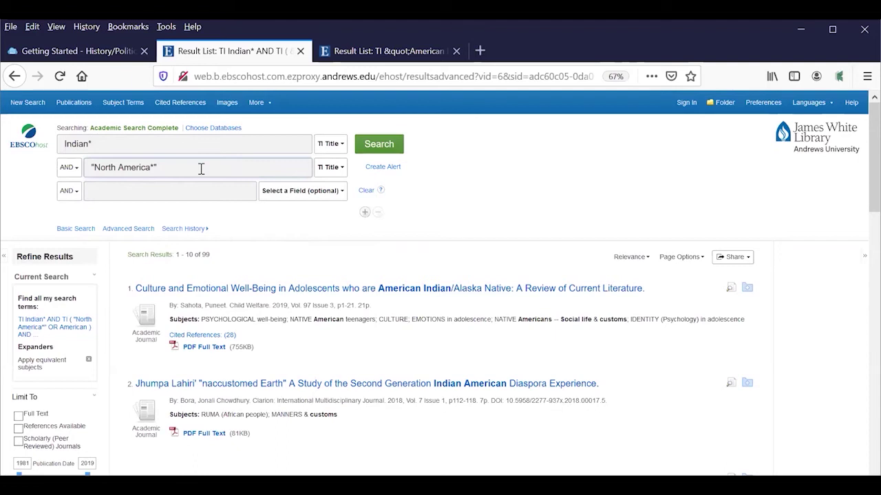
pyautogui.write('NOT')
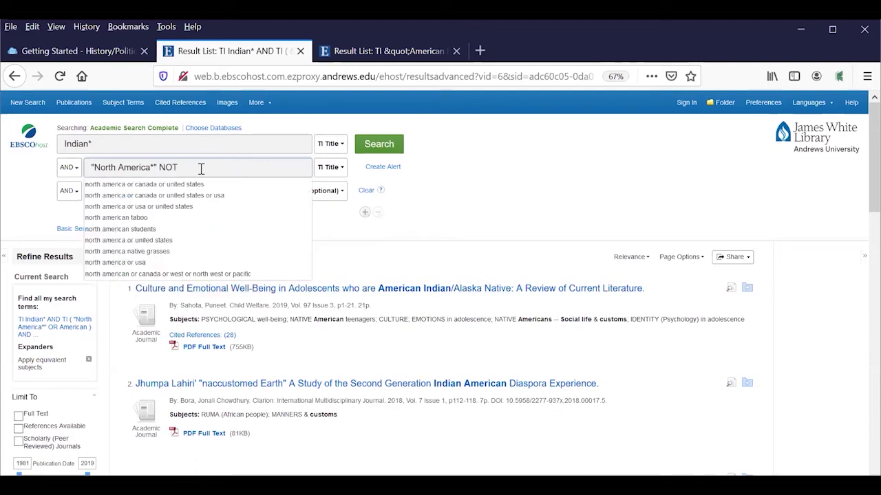
pyautogui.write(' Cana')
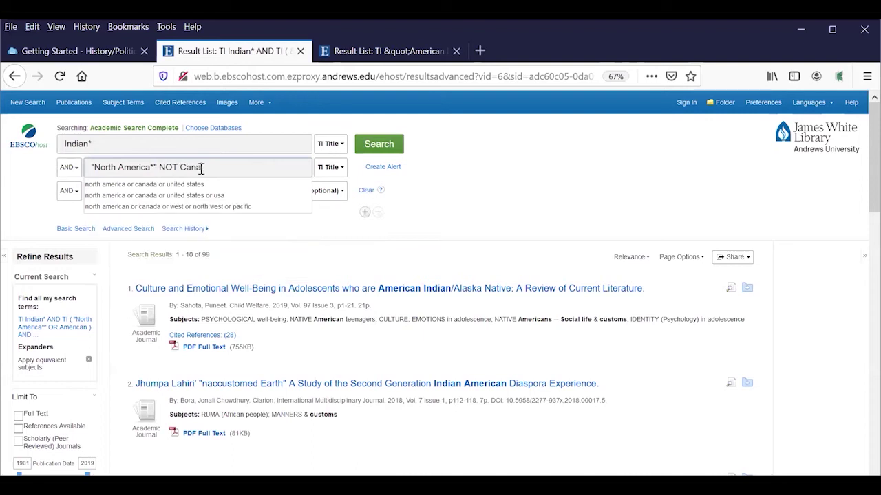
pyautogui.write('d')
pyautogui.write('"')
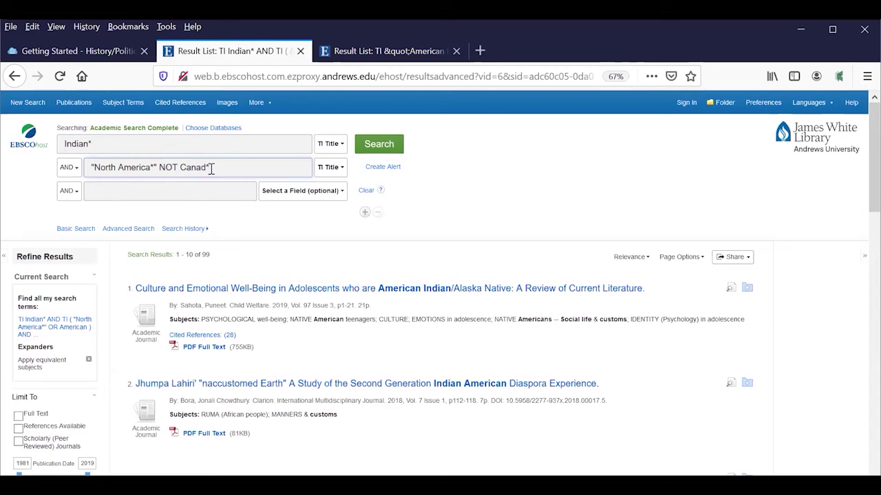
pyautogui.click(378, 148)
pyautogui.click(375, 144)
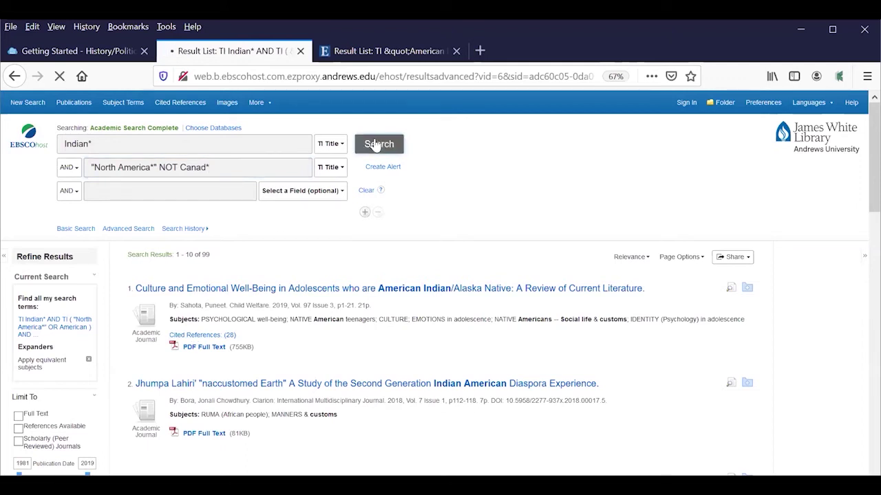
pyautogui.click(375, 146)
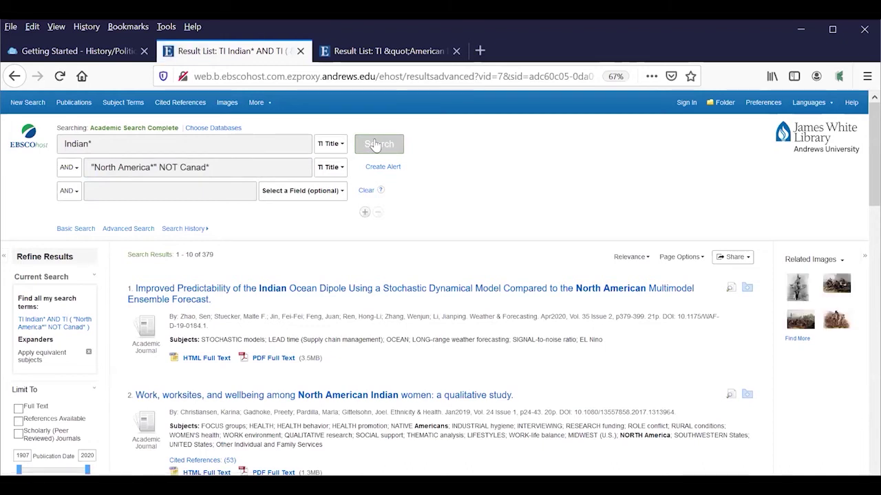
# Step: Remove the * truncation after "North America" and rerun the search
pyautogui.click(154, 163)
pyautogui.press('BackSpace')
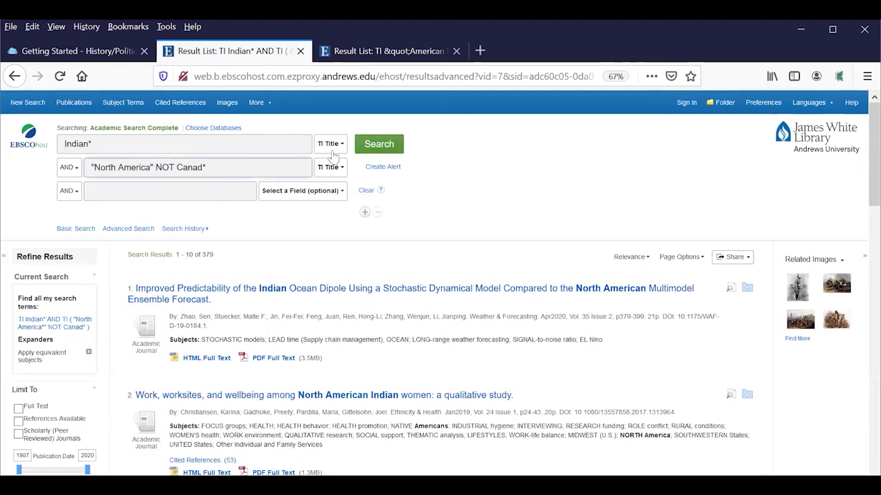
pyautogui.click(378, 144)
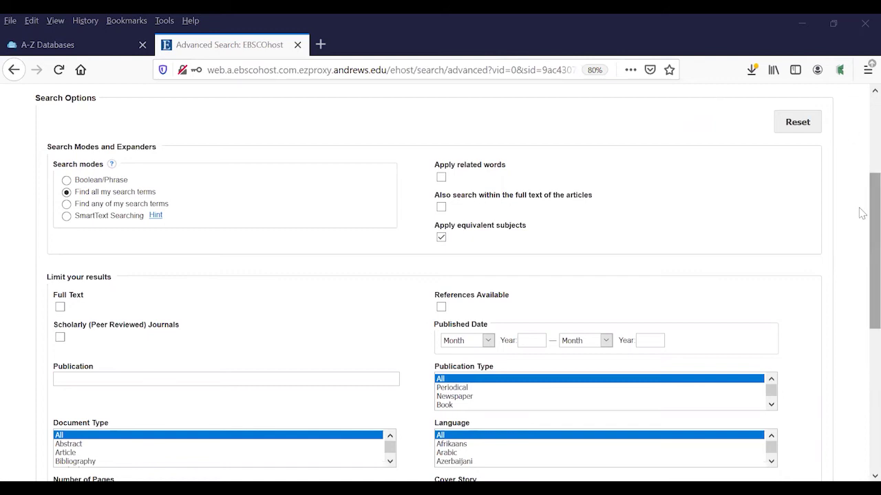
# Step: Limit results to Scholarly (Peer Reviewed) Journals and Full Text, then return to the Getting Started page
pyautogui.scroll(5, 858, 214)
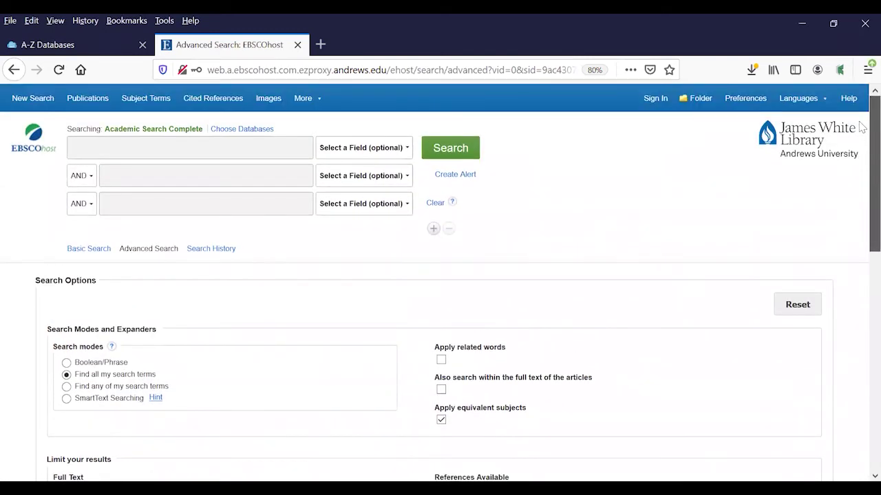
pyautogui.scroll(-3, 860, 163)
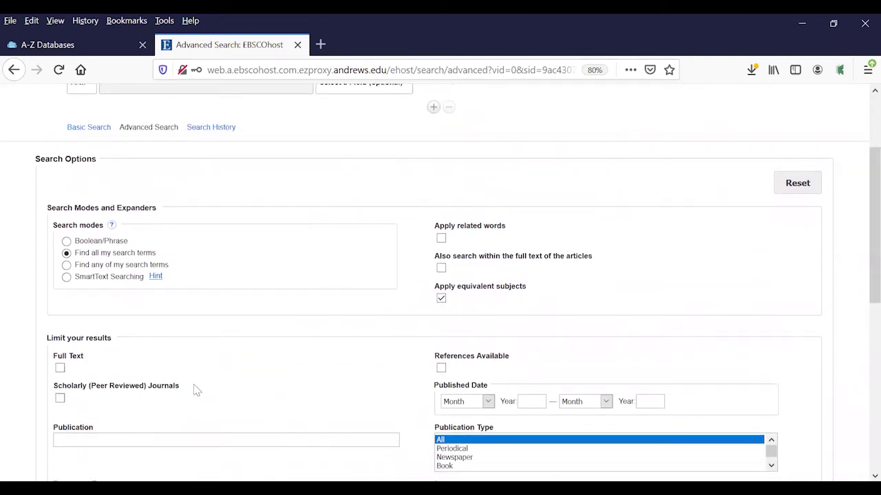
pyautogui.click(61, 399)
pyautogui.click(60, 370)
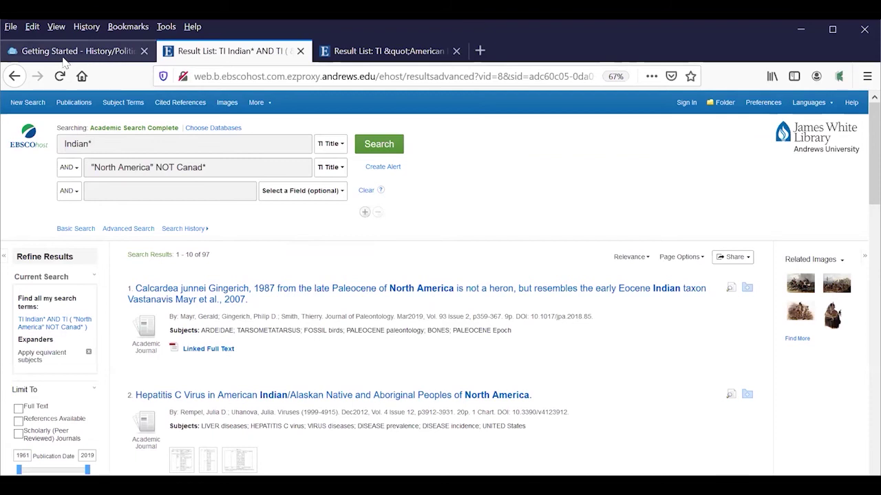
pyautogui.click(64, 58)
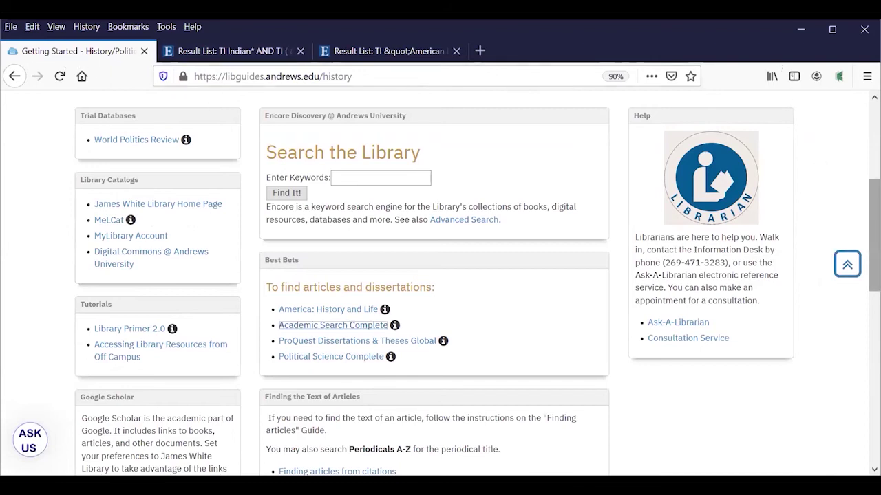
# Step: Open the guide's Articles page and zoom in briefly to read its database lists
pyautogui.scroll(5, 873, 234)
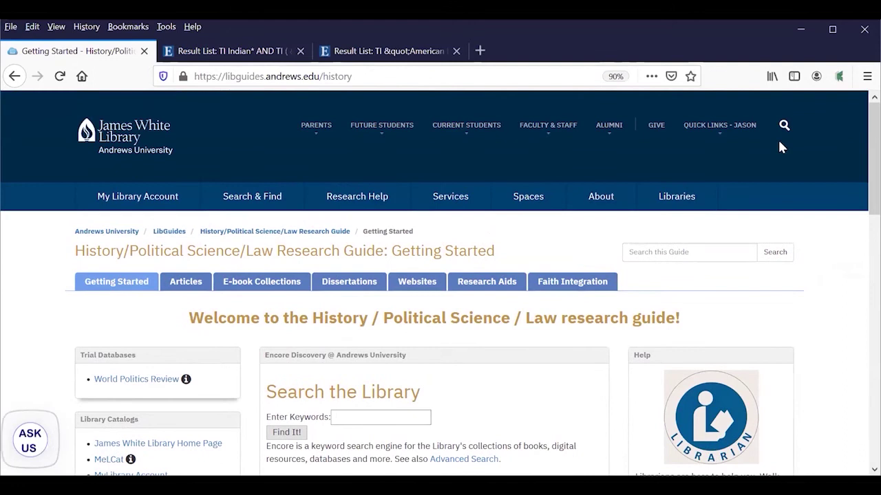
pyautogui.click(186, 288)
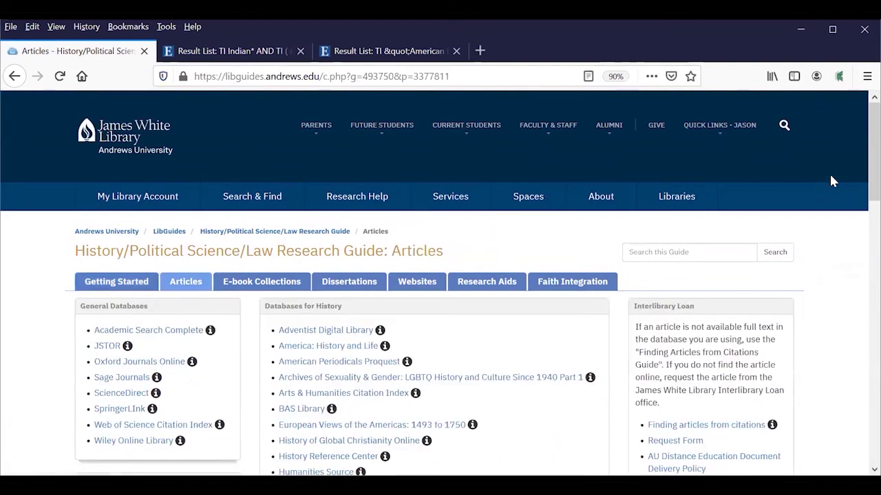
pyautogui.scroll(-2, 872, 172)
pyautogui.scroll(-1, 872, 172)
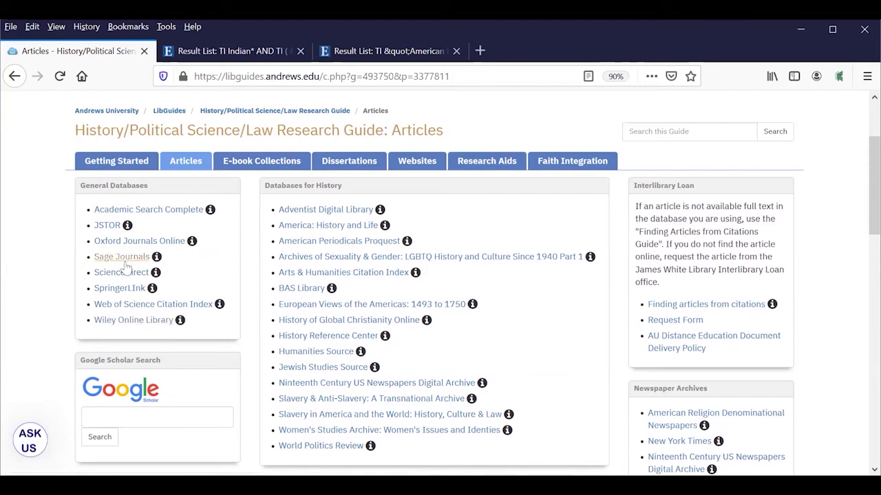
pyautogui.hotkey('ctrl', '+')
pyautogui.hotkey('ctrl', '+')
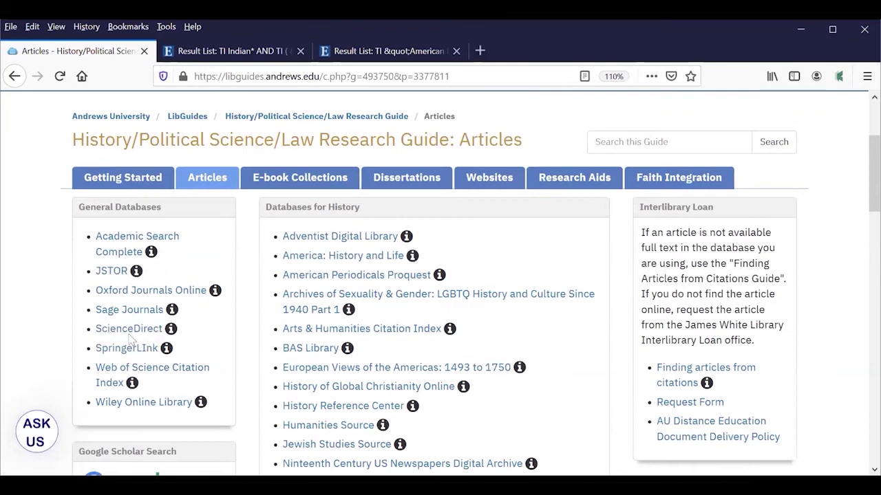
pyautogui.moveTo(131, 265)
pyautogui.moveTo(176, 259)
pyautogui.hotkey('ctrl', '-')
pyautogui.hotkey('ctrl', '-')
pyautogui.hotkey('ctrl', '-')
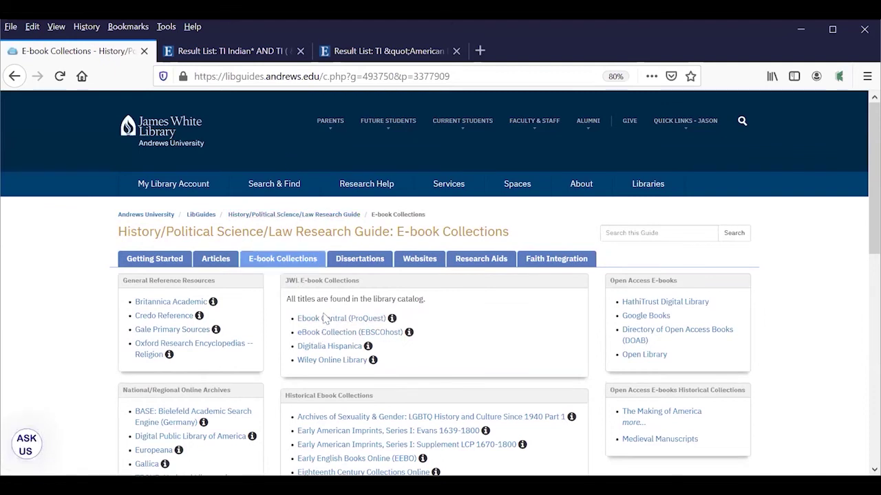
# Step: Go back to the E-book Collections page and launch Ebook Central (ProQuest)
pyautogui.click(15, 77)
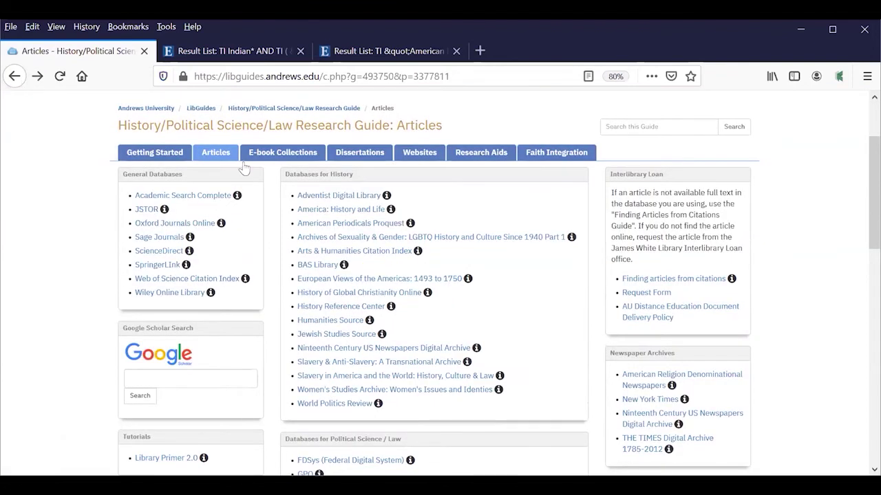
pyautogui.click(282, 155)
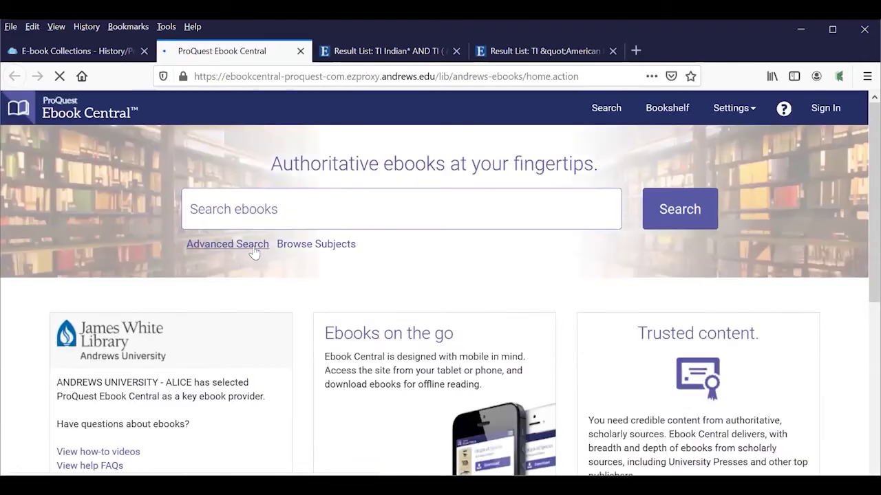
pyautogui.click(254, 251)
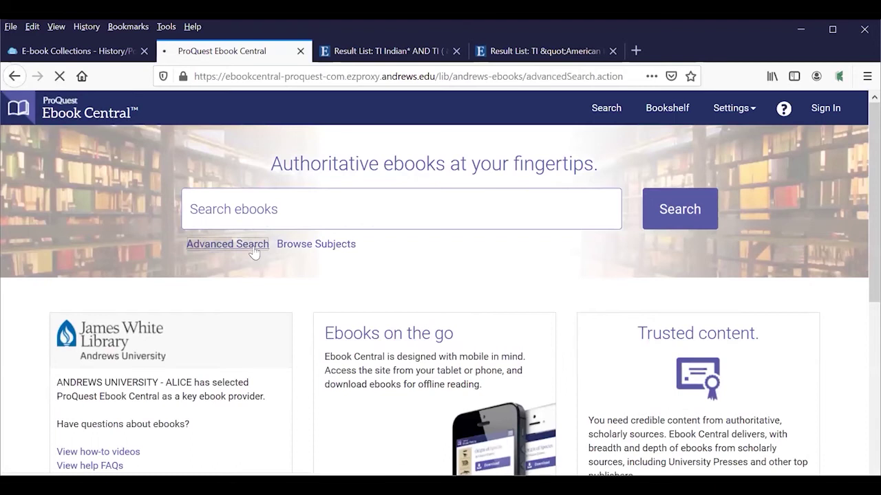
# Step: Enter American Indian* in the first keyword field and History in the second
pyautogui.click(319, 314)
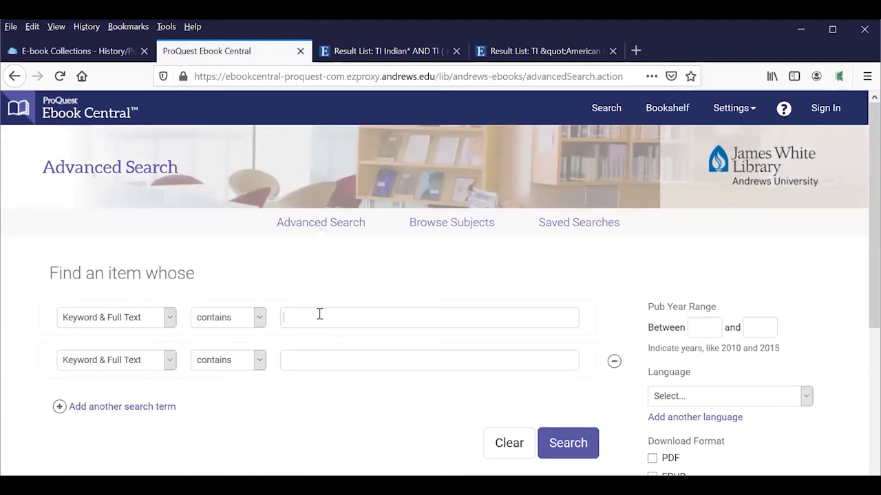
pyautogui.write('American Indian')
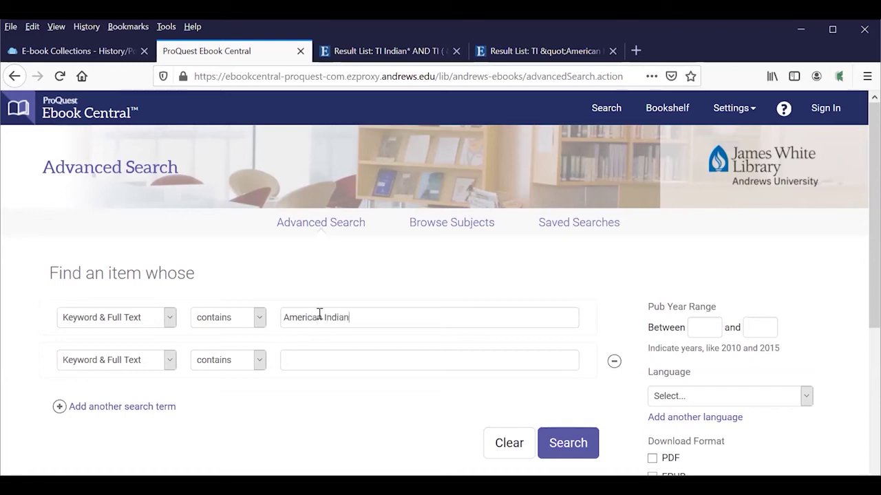
pyautogui.write('*')
pyautogui.click(323, 357)
pyautogui.write('History')
# Step: Run the ebook search, open A Companion to American Indian History, and choose Read Online
pyautogui.click(567, 447)
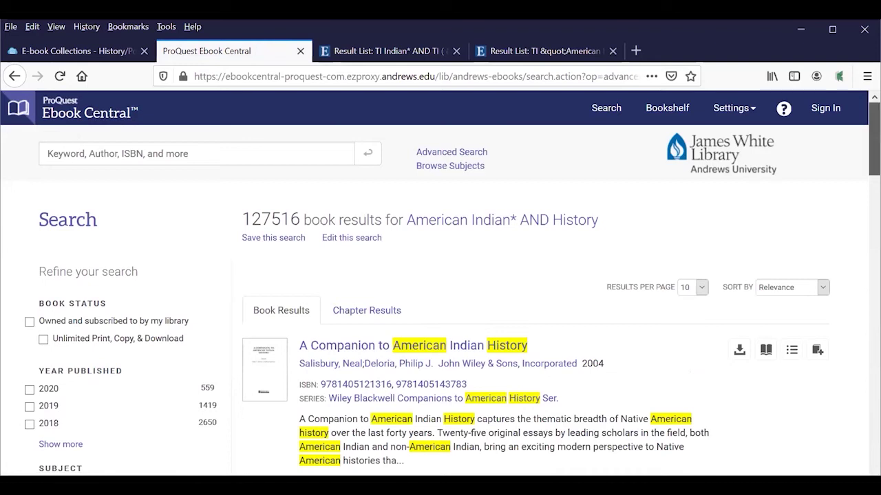
pyautogui.scroll(-3, 440, 282)
pyautogui.scroll(-2, 389, 323)
pyautogui.scroll(5, 390, 323)
pyautogui.click(389, 318)
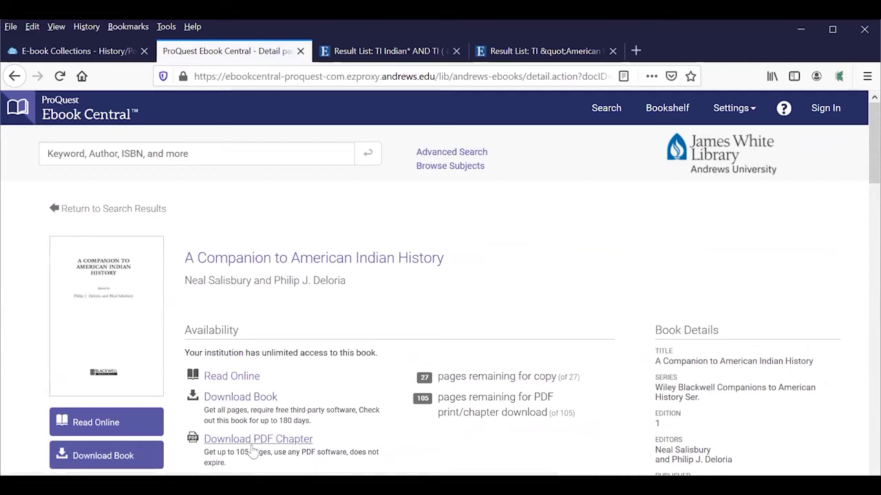
pyautogui.click(229, 378)
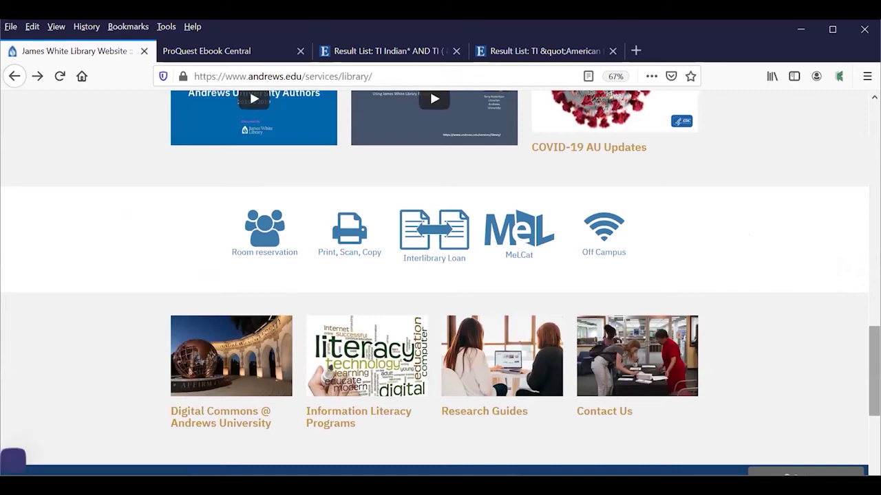
# Step: Open the MeLCat statewide catalog search from the James White Library homepage
pyautogui.click(514, 253)
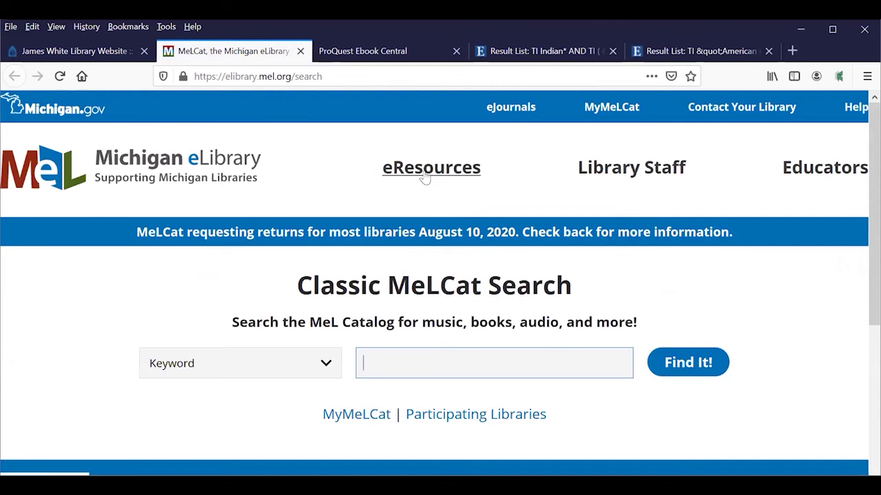
# Step: List the MeL eResources under letter N and open Newspaper Source Plus
pyautogui.click(424, 177)
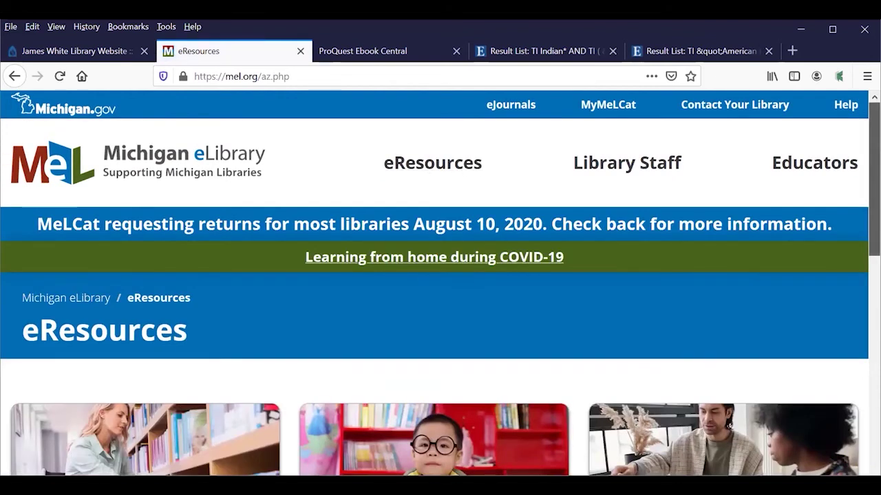
pyautogui.scroll(-5, 441, 282)
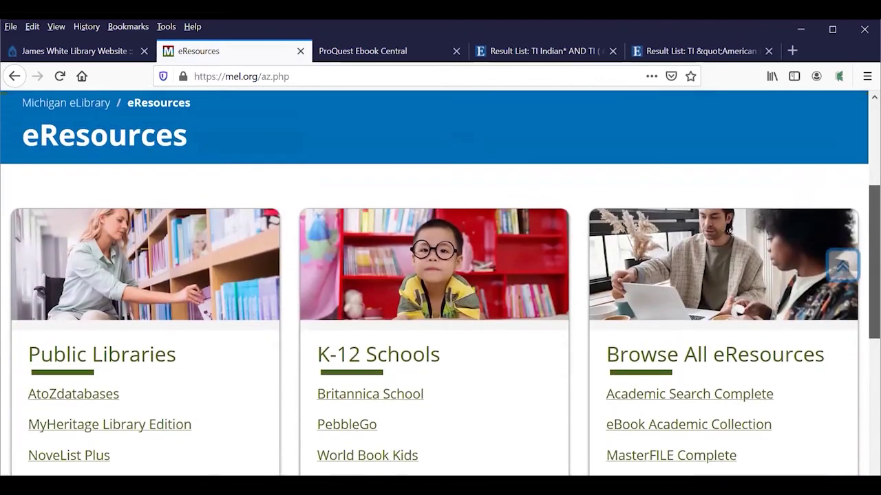
pyautogui.scroll(-3, 441, 282)
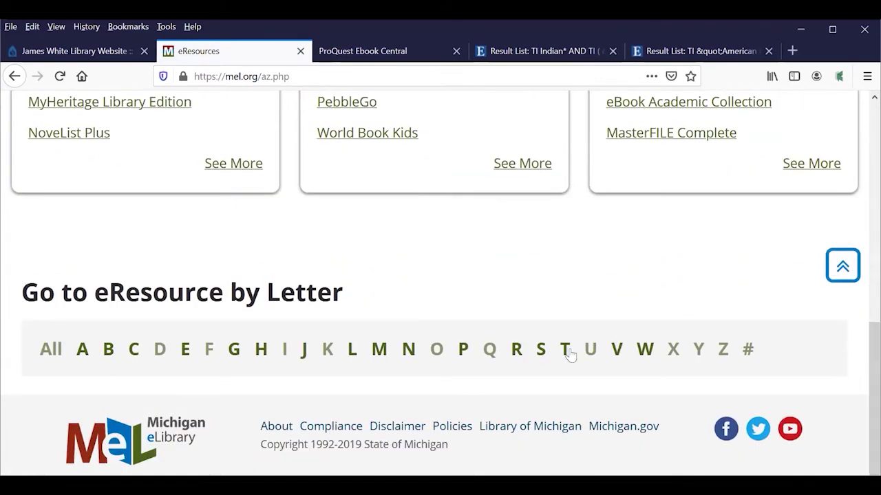
pyautogui.click(410, 362)
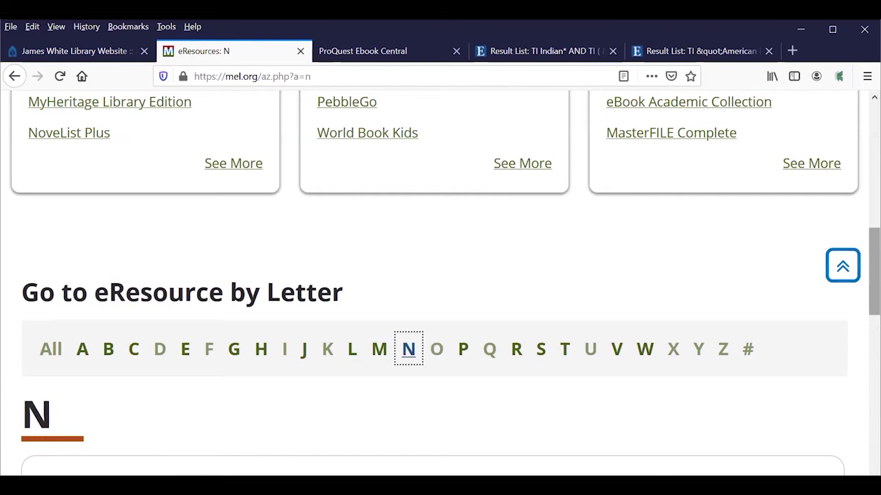
pyautogui.scroll(-3, 874, 275)
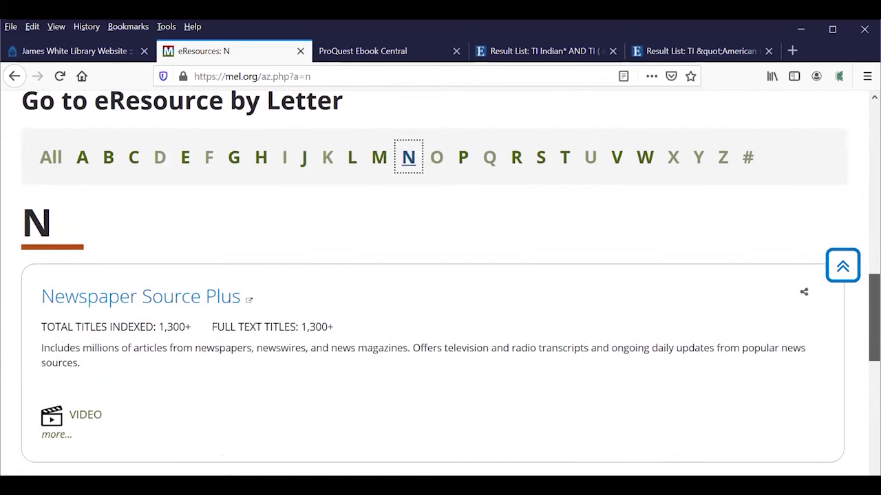
pyautogui.click(174, 303)
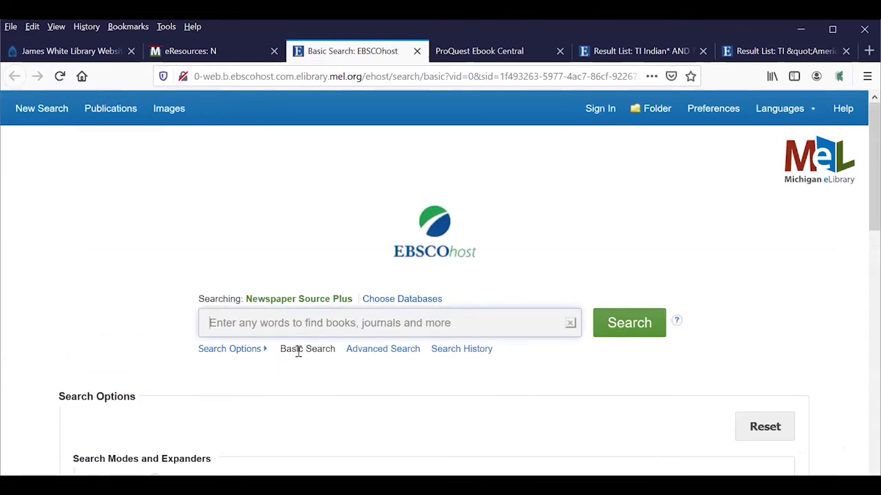
# Step: Run an advanced Newspaper Source Plus search for "Indigenous Peoples" limited to TI Title
pyautogui.click(364, 351)
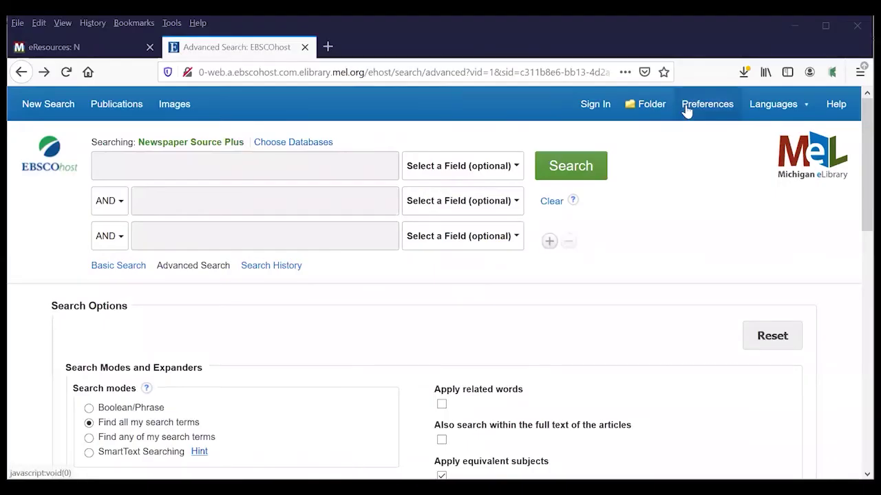
pyautogui.click(250, 159)
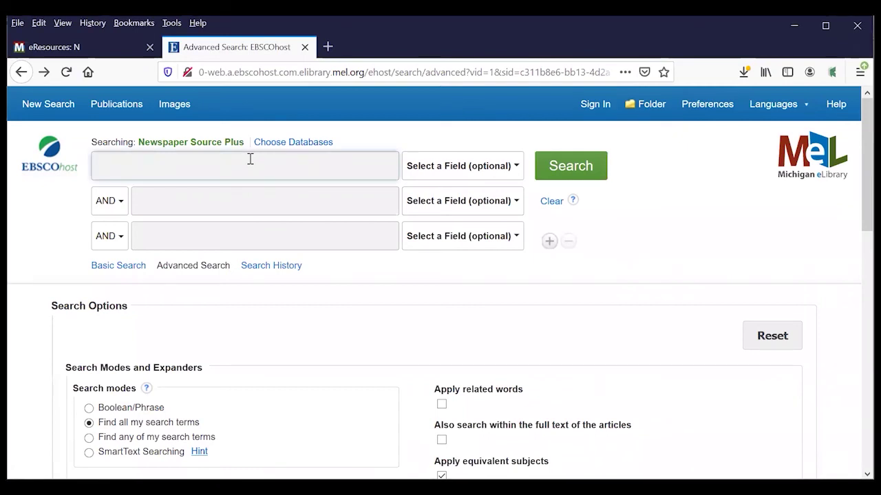
pyautogui.write('"')
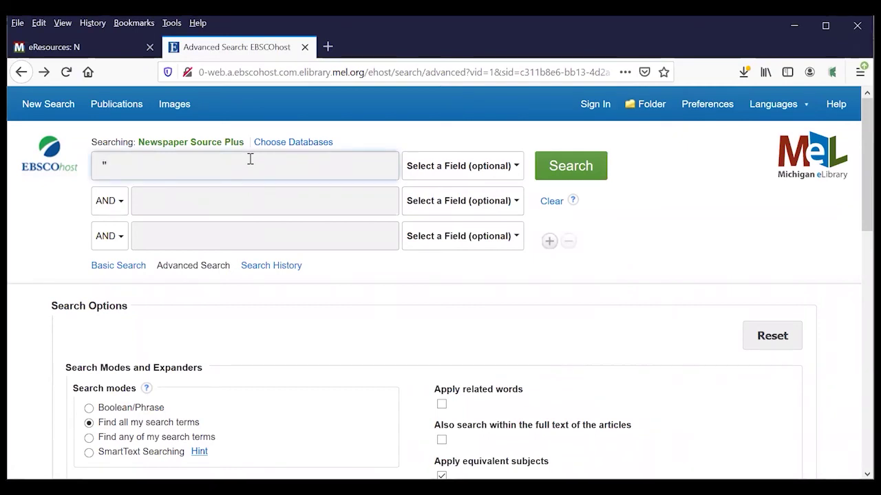
pyautogui.write('Indigenous Peoples')
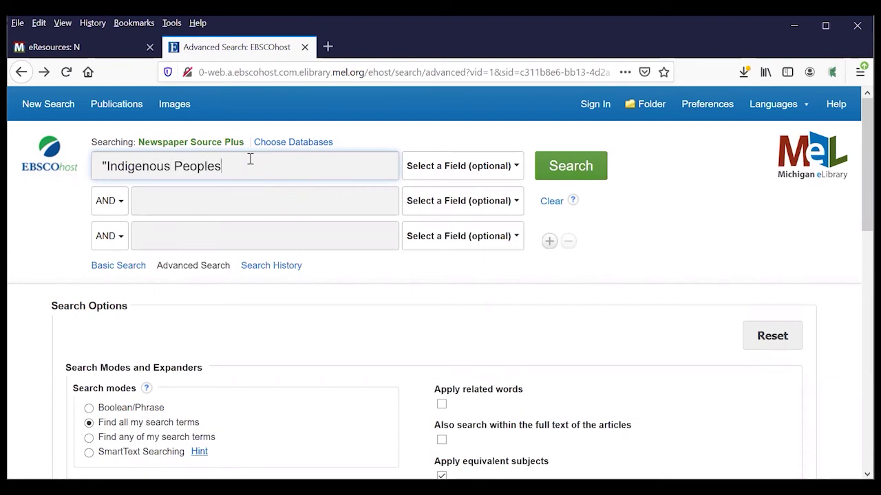
pyautogui.write('"')
pyautogui.click(516, 170)
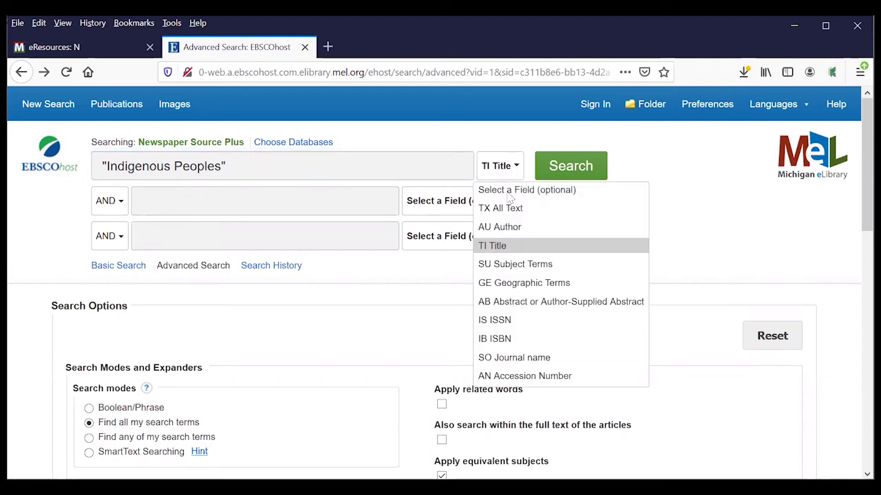
pyautogui.click(489, 246)
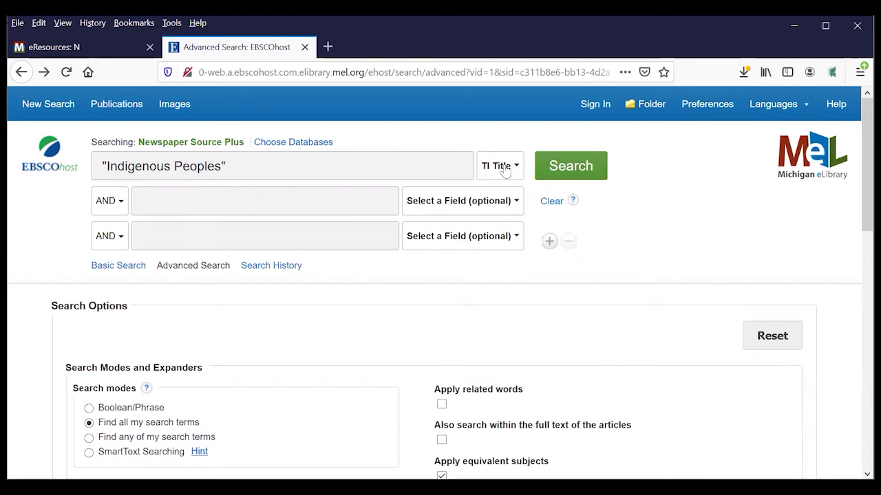
pyautogui.click(564, 166)
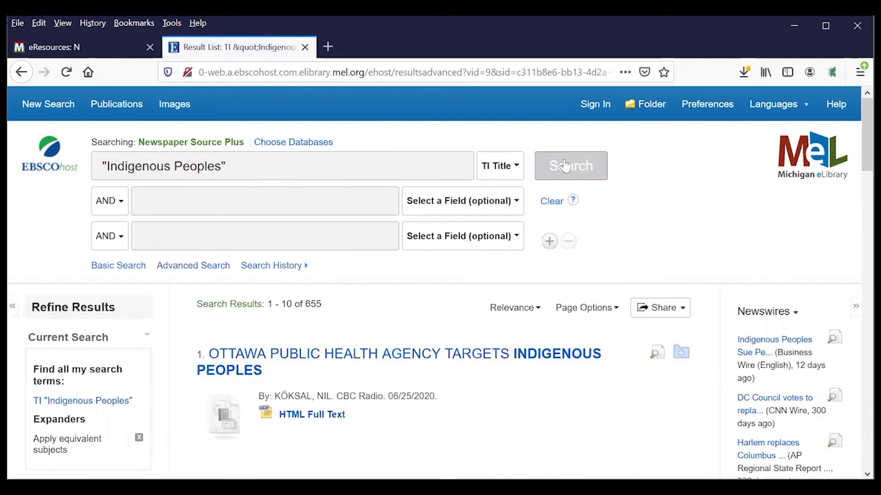
# Step: Add America* as a second TI Title term and rerun, narrowing results to 4
pyautogui.click(295, 196)
pyautogui.write('America')
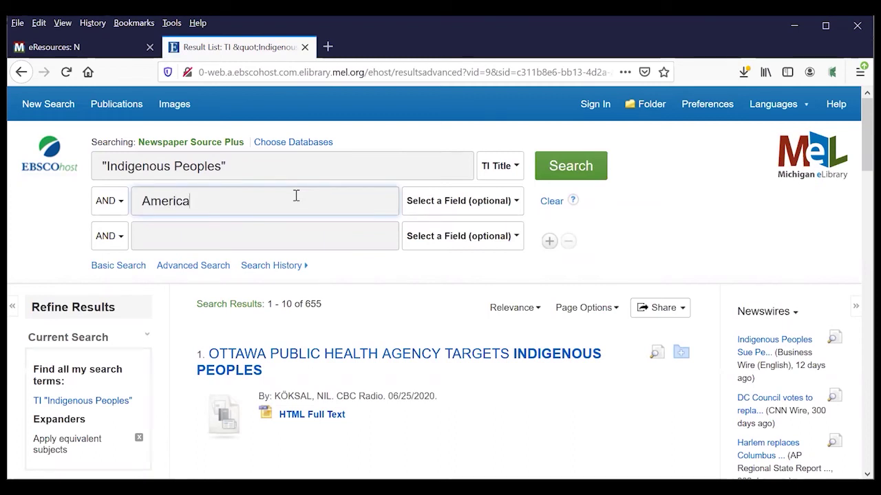
pyautogui.write('*')
pyautogui.click(563, 176)
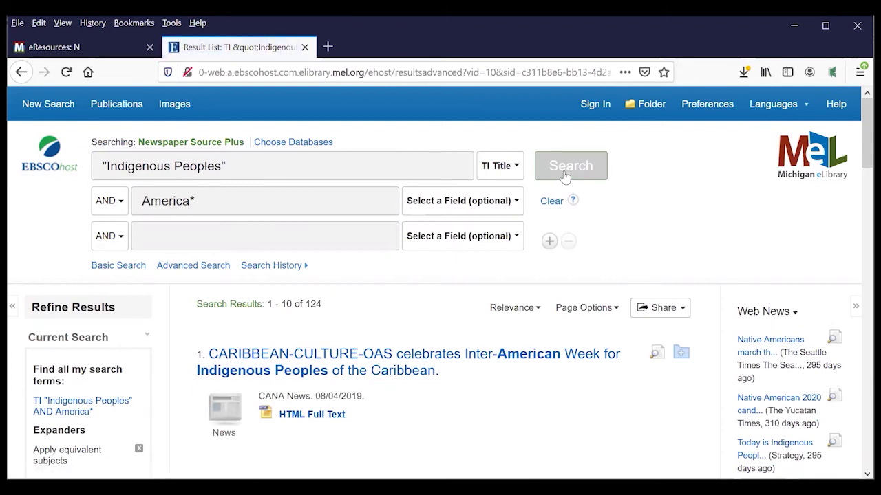
pyautogui.click(515, 205)
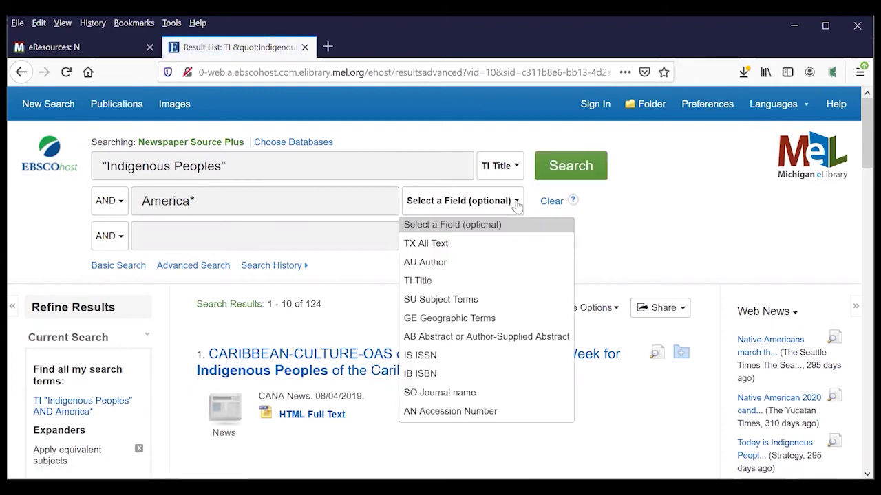
pyautogui.click(459, 281)
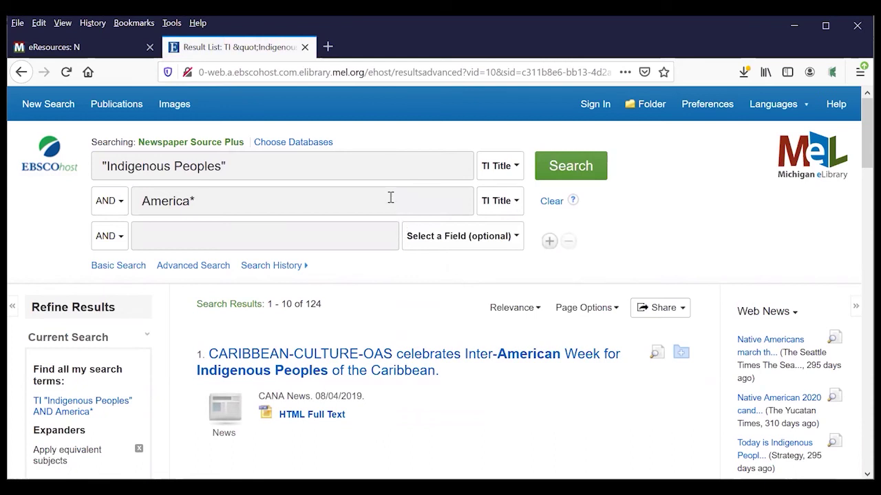
pyautogui.click(578, 167)
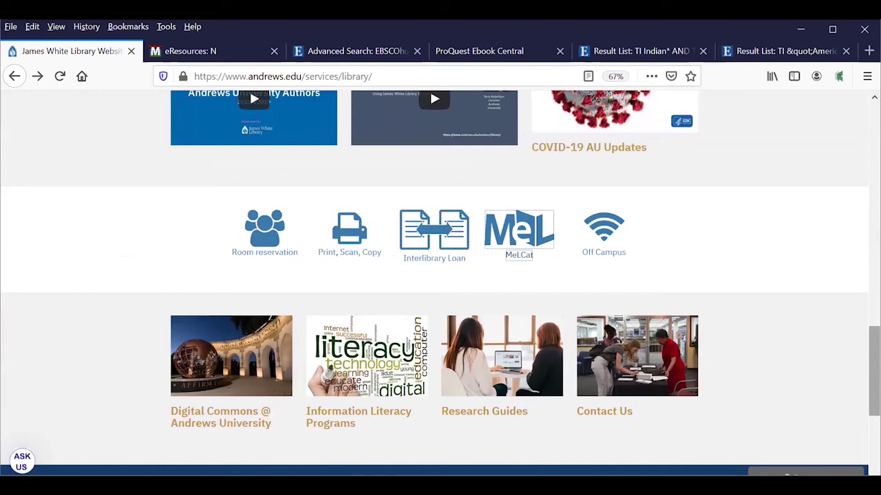
# Step: Scroll the James White Library homepage up to its navigation bar and online hours
pyautogui.scroll(1, 440, 280)
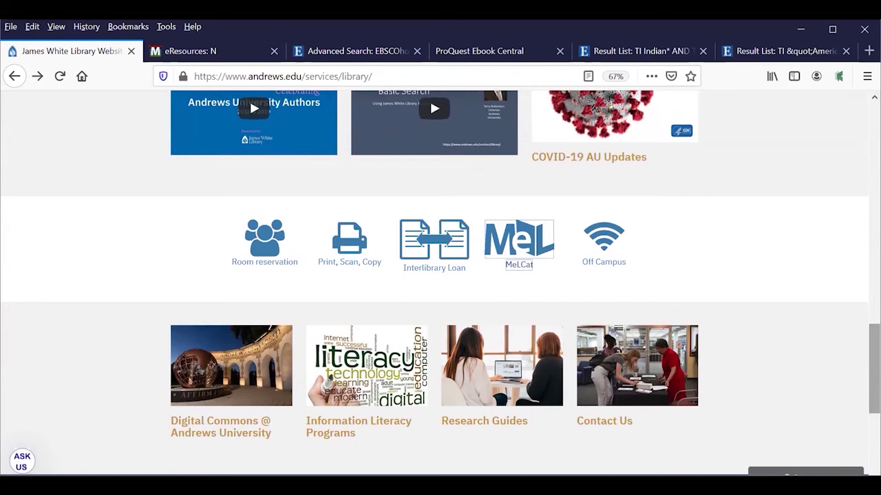
pyautogui.scroll(-1, 800, 138)
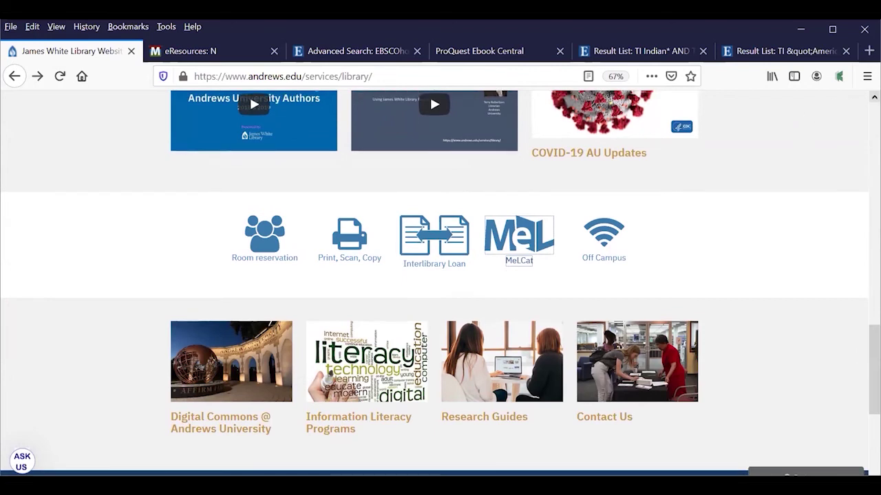
pyautogui.scroll(5, 429, 94)
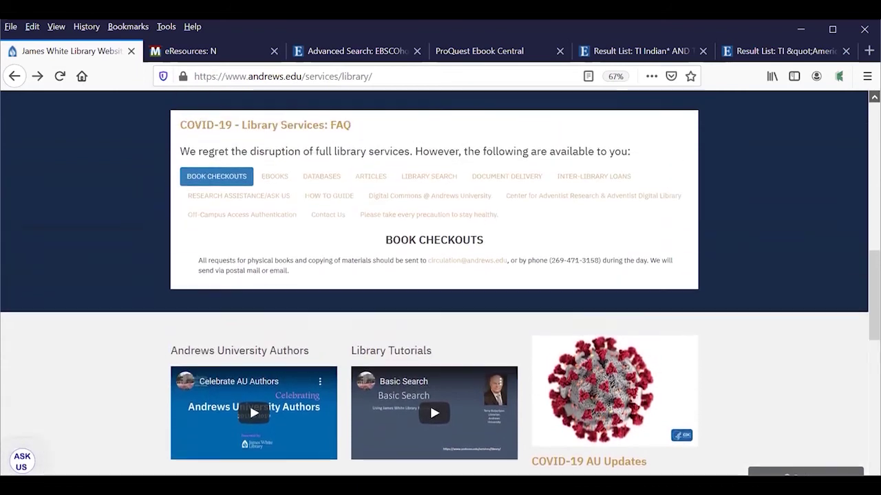
pyautogui.scroll(6, 440, 283)
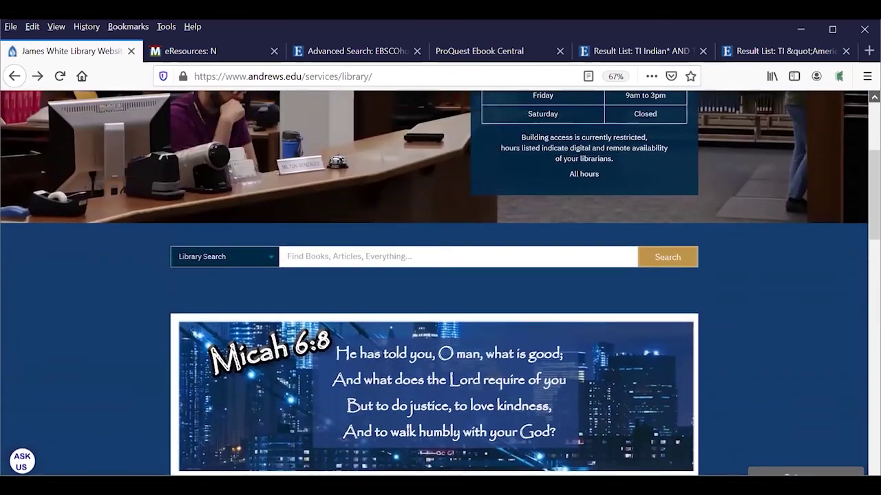
pyautogui.scroll(3, 440, 283)
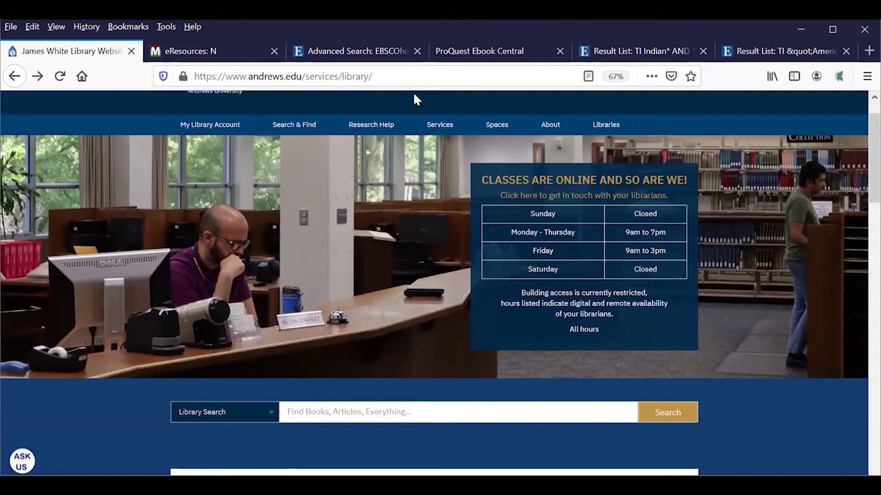
# Step: Open Online Journals, Books and More, select Journals Only, and enter American Indian Quarterly as the title
pyautogui.click(295, 130)
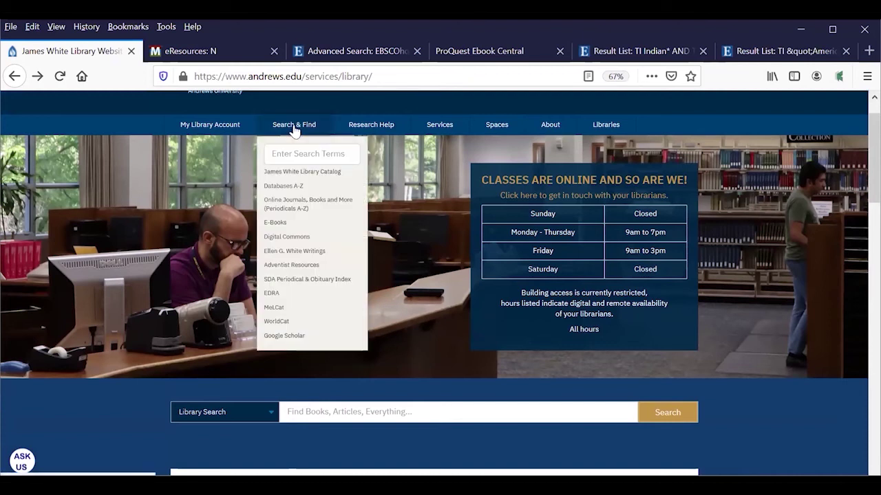
pyautogui.click(290, 205)
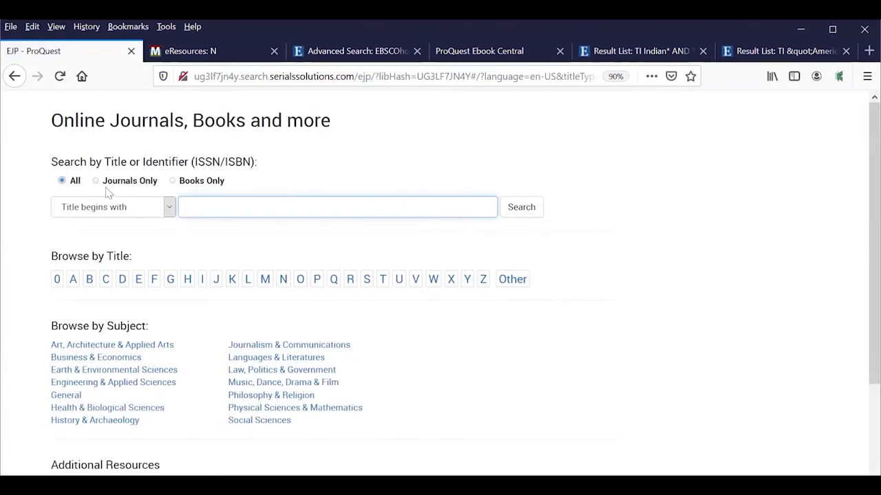
pyautogui.click(99, 184)
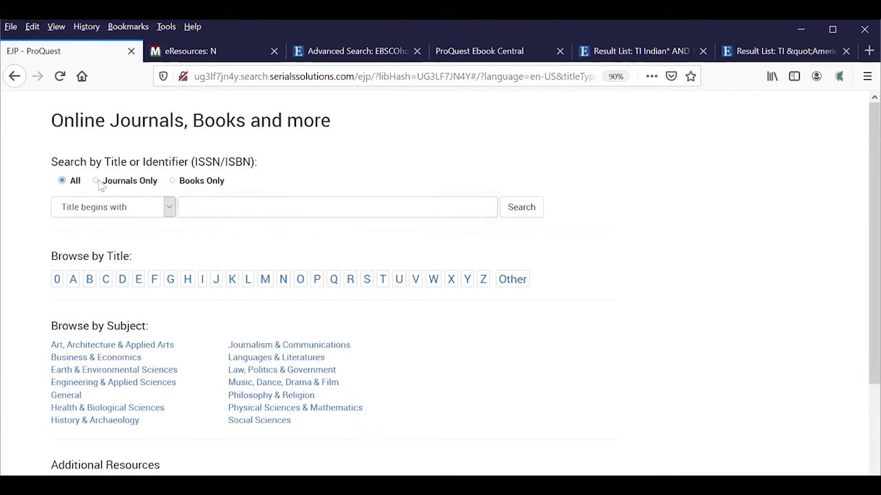
pyautogui.click(95, 181)
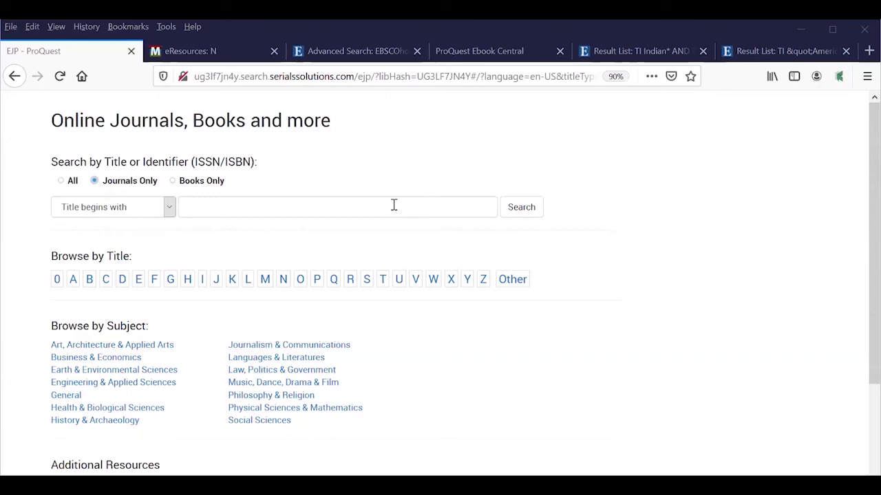
pyautogui.click(393, 204)
pyautogui.write('America')
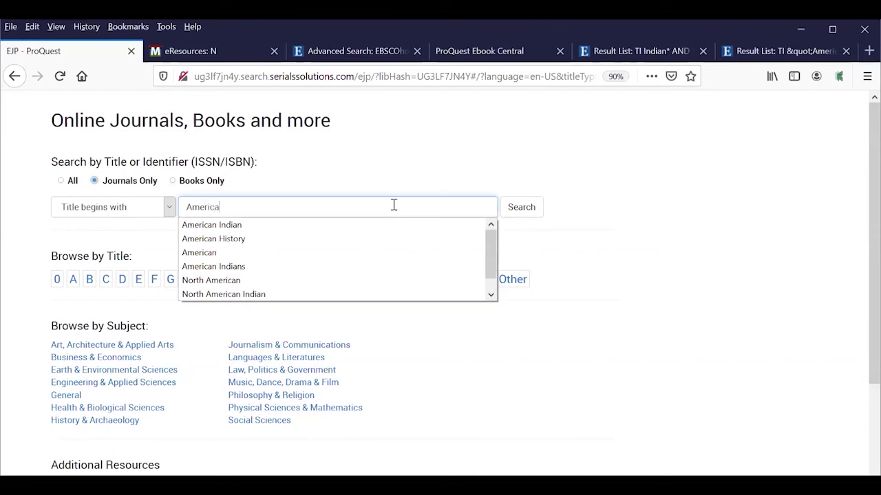
pyautogui.write('n In')
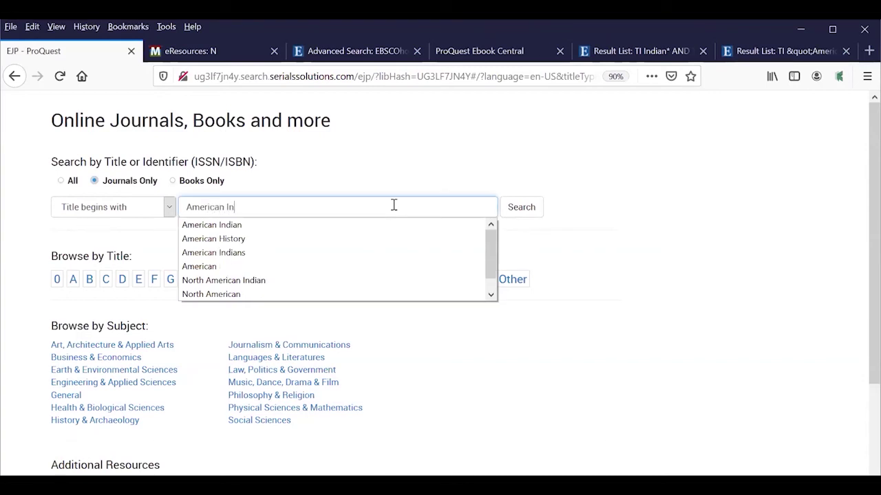
pyautogui.write('dian Quarterly')
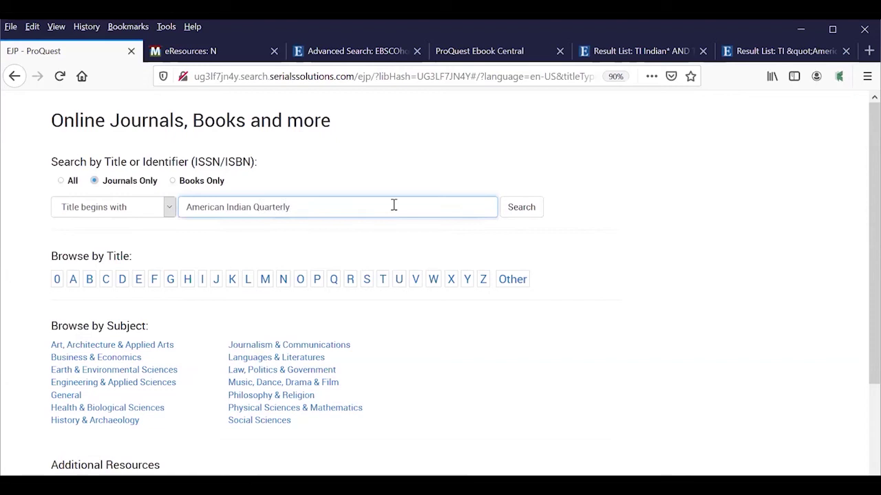
# Step: Search journal titles for American Indian Quarterly and scroll to its Academic Search Complete listing
pyautogui.click(533, 208)
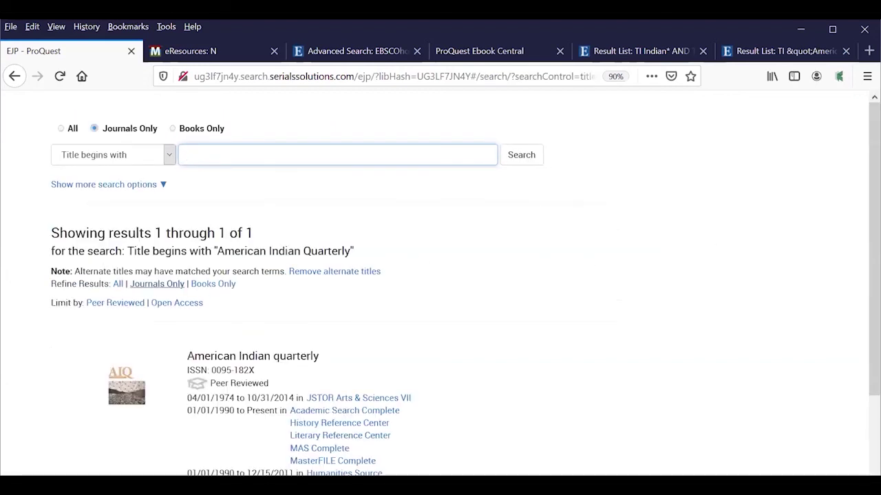
pyautogui.scroll(-3, 734, 242)
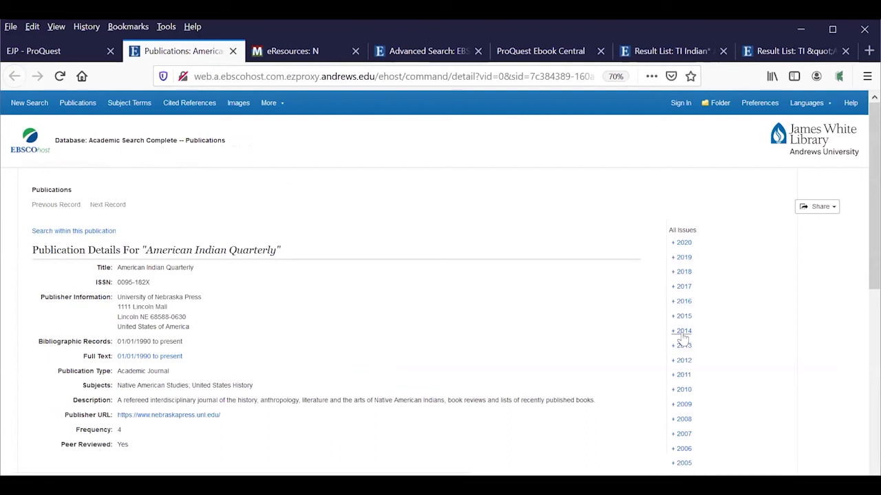
# Step: List the Vol. 38 Issue 3 (Summer 2014) articles, adjusting page zoom to read the 8 results
pyautogui.click(681, 333)
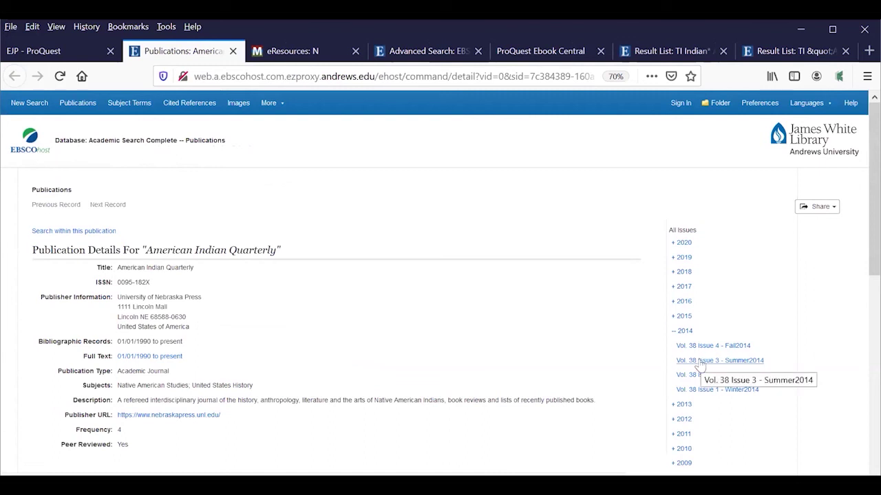
pyautogui.click(700, 363)
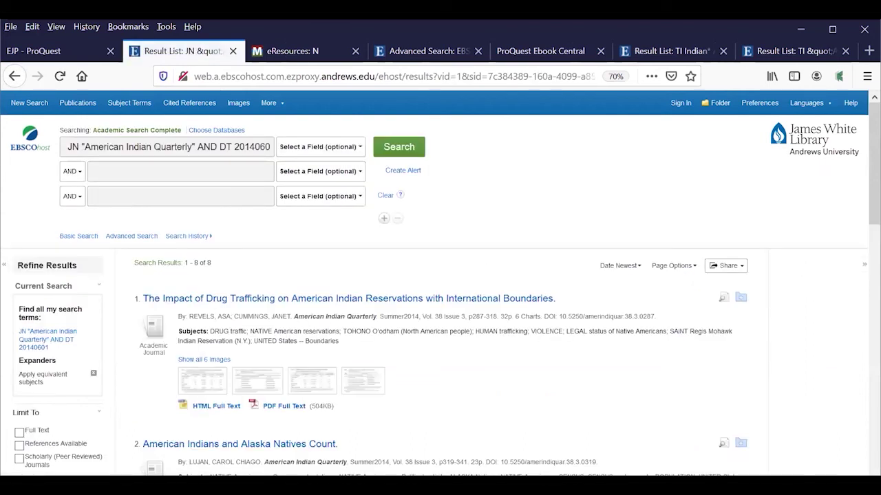
pyautogui.scroll(-6, 440, 275)
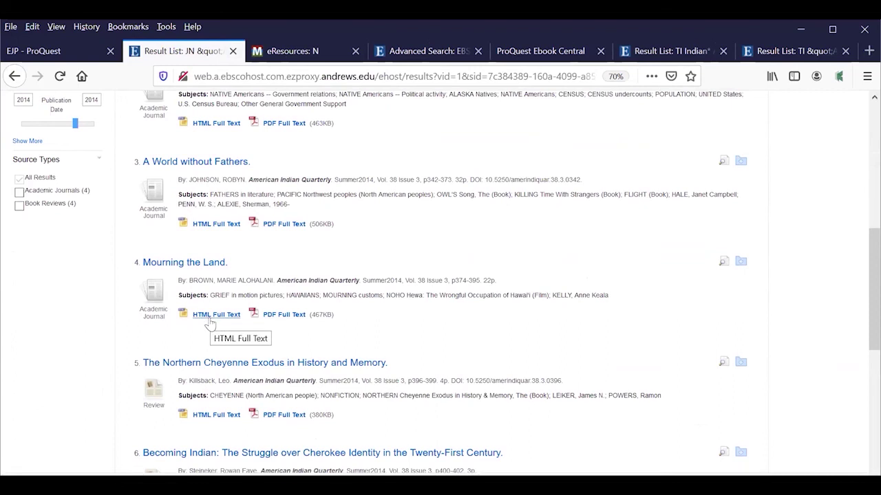
pyautogui.hotkey('ctrl', '+')
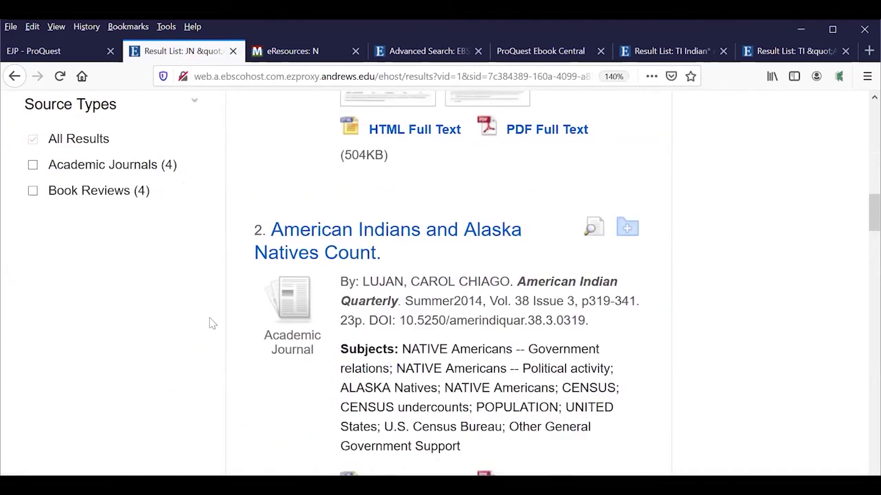
pyautogui.hotkey('ctrl', '-')
pyautogui.hotkey('ctrl', '-')
pyautogui.hotkey('ctrl', '-')
pyautogui.hotkey('ctrl', '-')
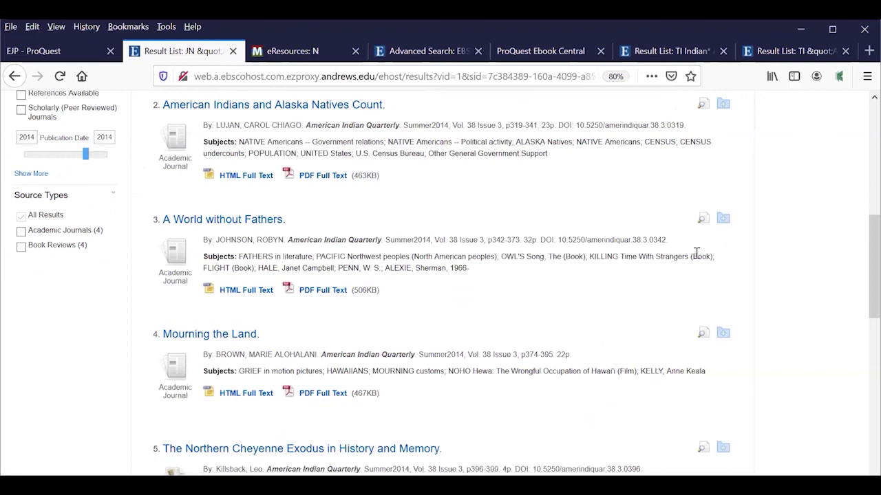
# Step: Go back from the ProQuest journal results to the library homepage's Interlibrary Loan and MeLCat services
pyautogui.click(46, 55)
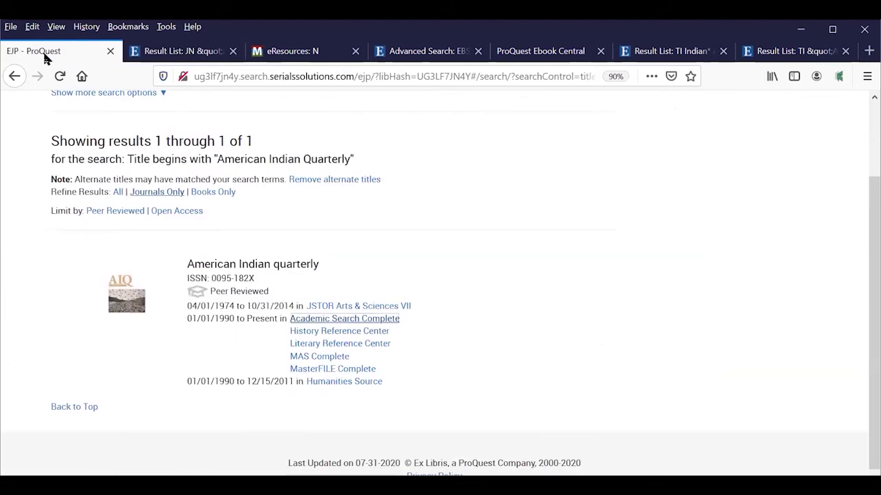
pyautogui.click(15, 77)
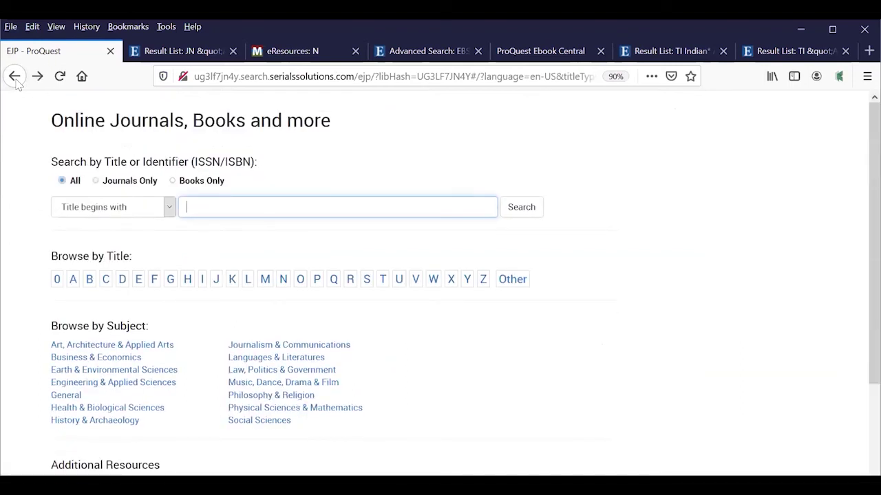
pyautogui.click(14, 77)
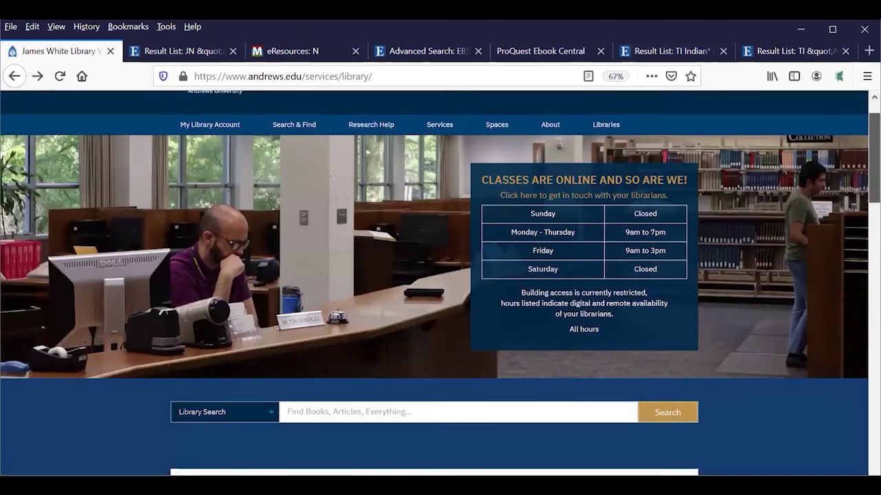
pyautogui.scroll(-10, 440, 283)
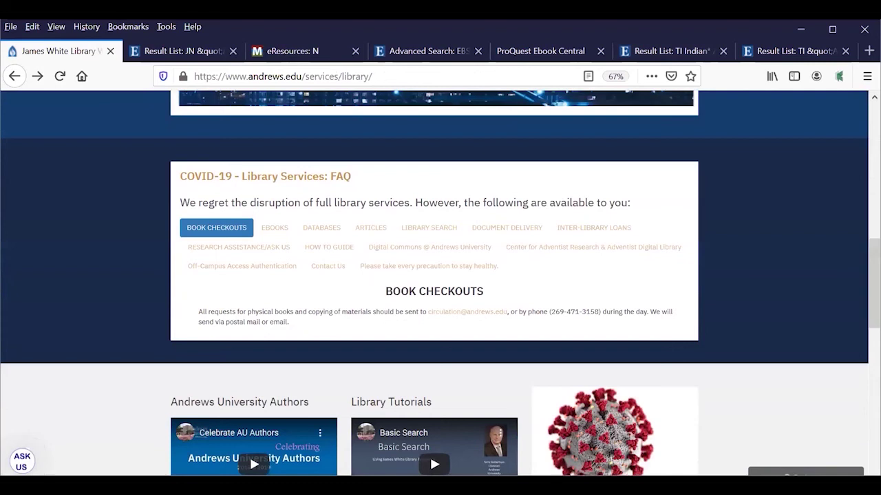
pyautogui.scroll(-5, 441, 283)
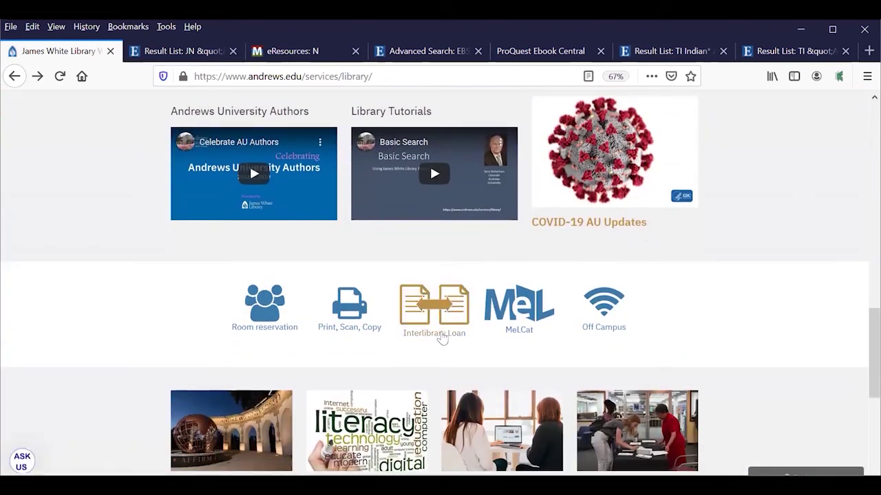
pyautogui.click(441, 337)
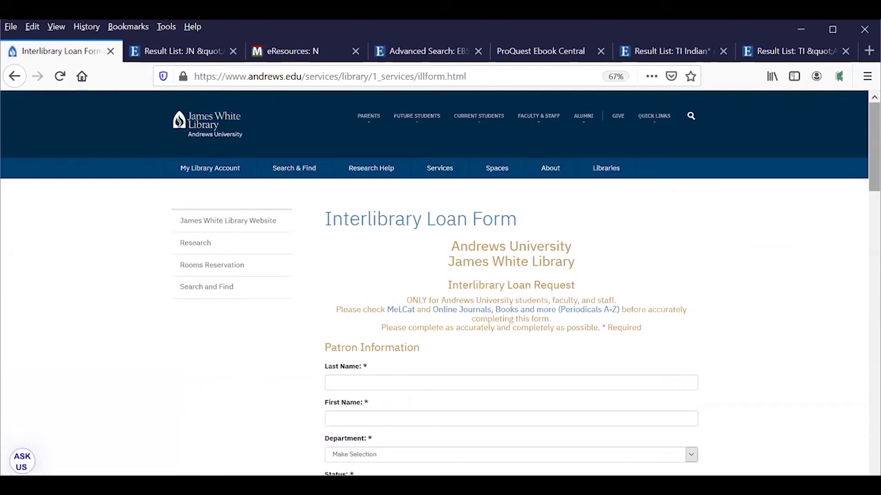
pyautogui.scroll(-2, 440, 287)
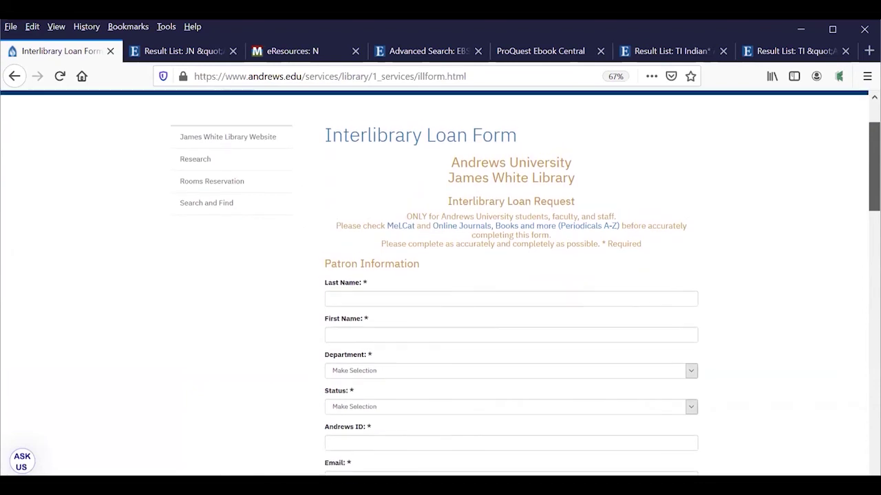
pyautogui.scroll(-2, 441, 287)
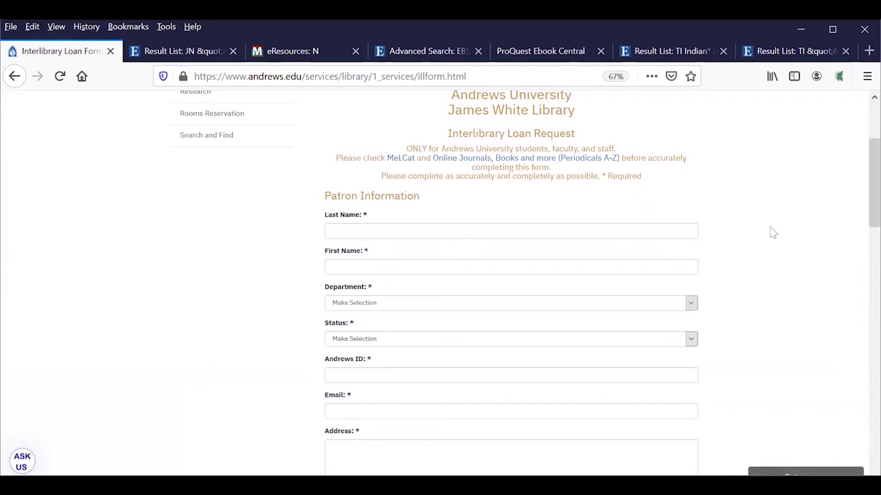
pyautogui.moveTo(874, 184); pyautogui.dragTo(874, 282)
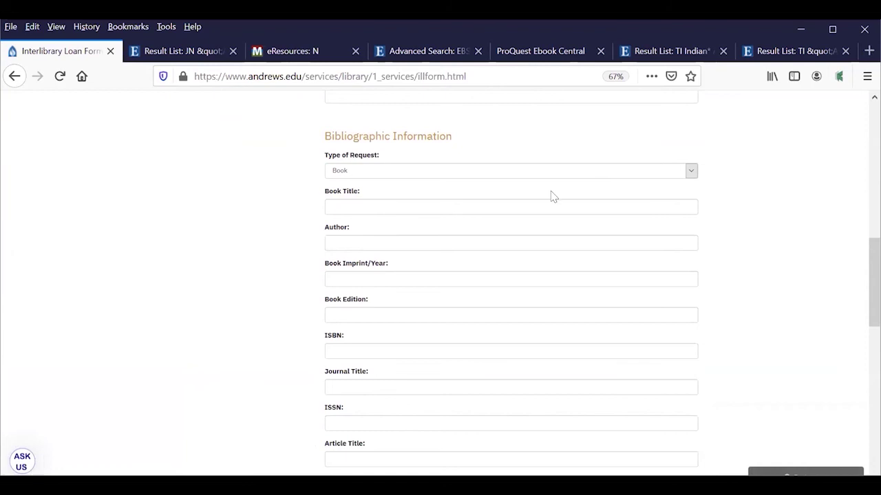
pyautogui.click(628, 176)
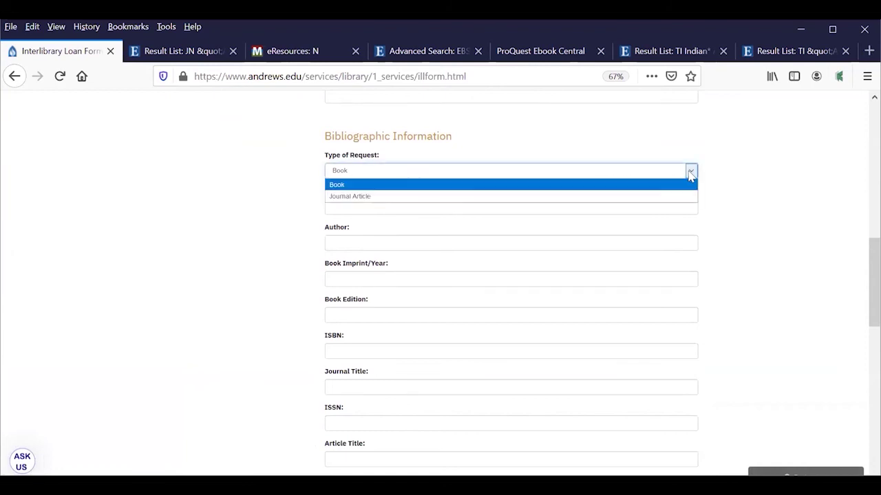
pyautogui.click(628, 197)
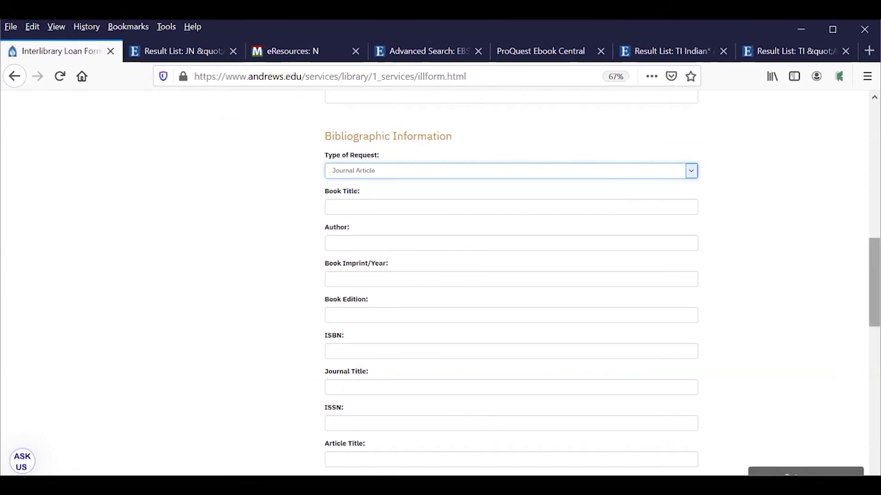
pyautogui.moveTo(873, 282); pyautogui.dragTo(874, 314)
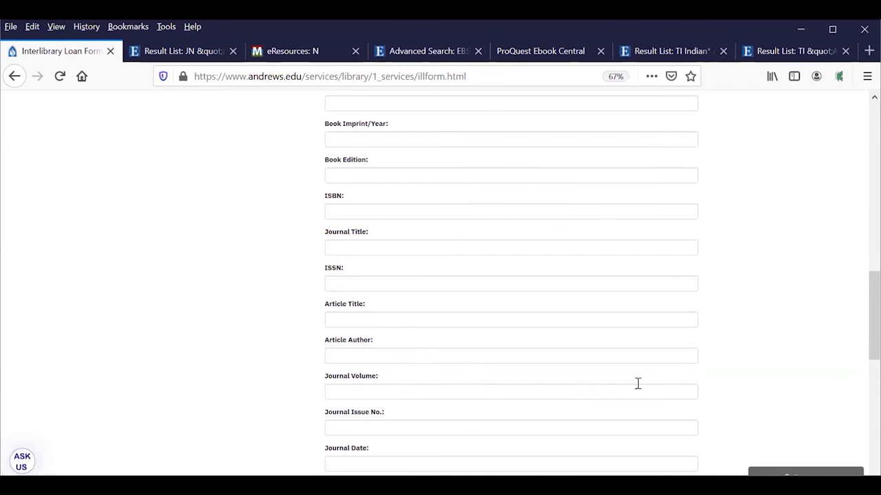
pyautogui.scroll(-3, 874, 316)
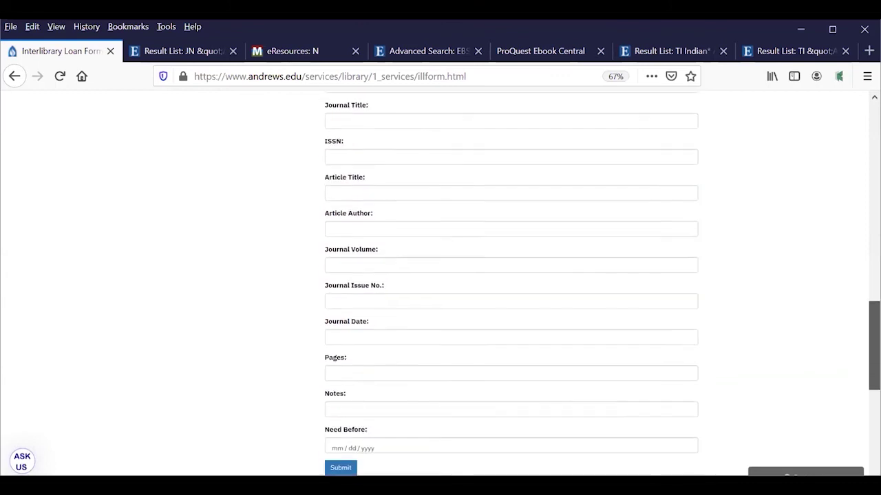
pyautogui.scroll(-1, 874, 344)
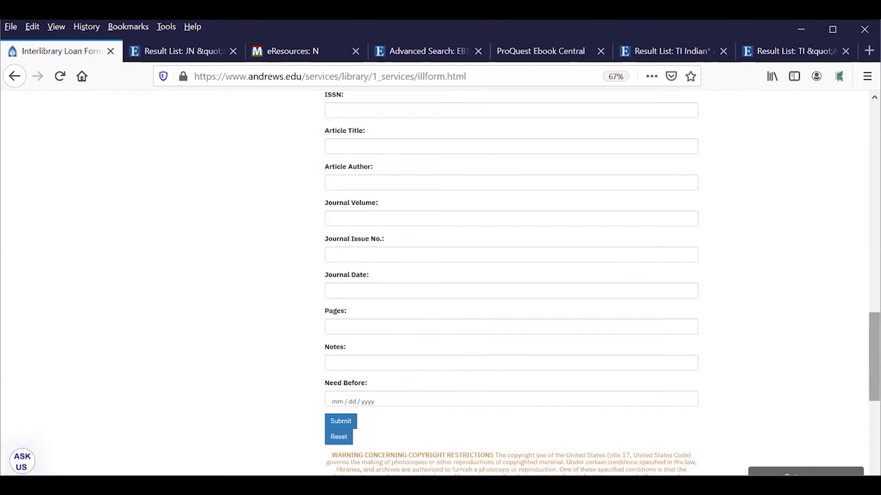
pyautogui.scroll(20, 509, 282)
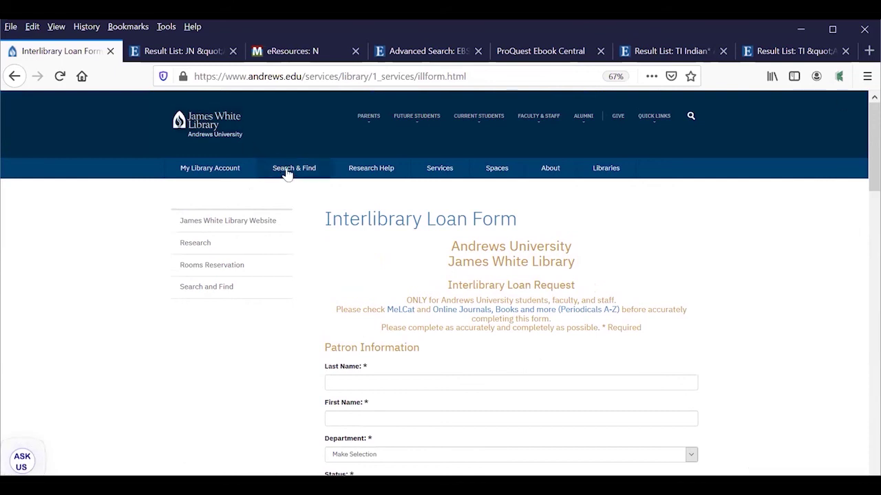
# Step: Open Online Journals, Books and More (Periodicals A-Z) and select Journals Only
pyautogui.moveTo(288, 174)
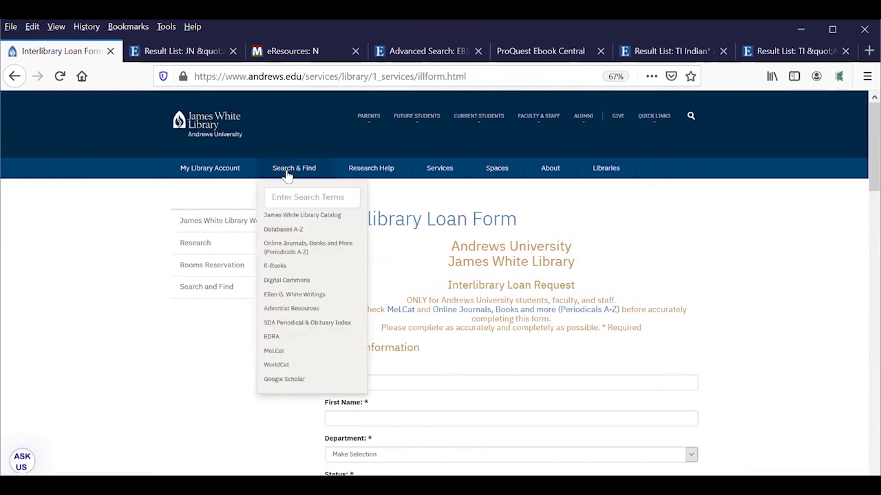
pyautogui.click(296, 246)
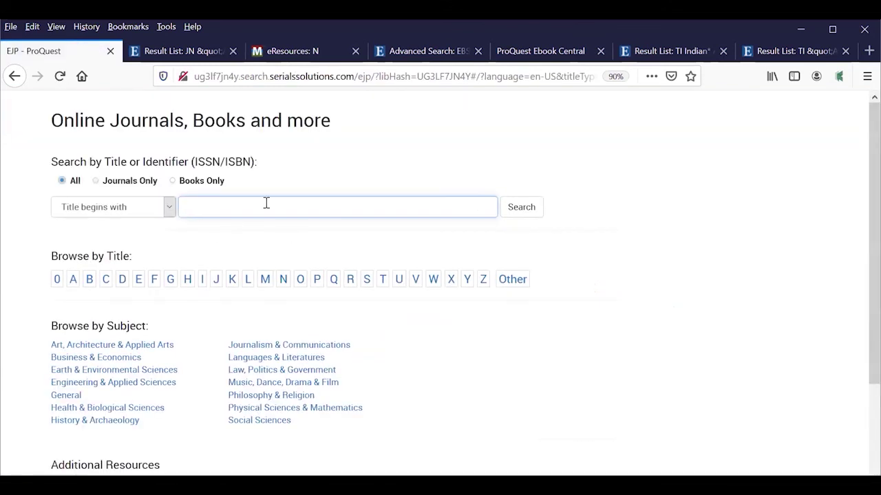
pyautogui.click(97, 180)
pyautogui.click(94, 180)
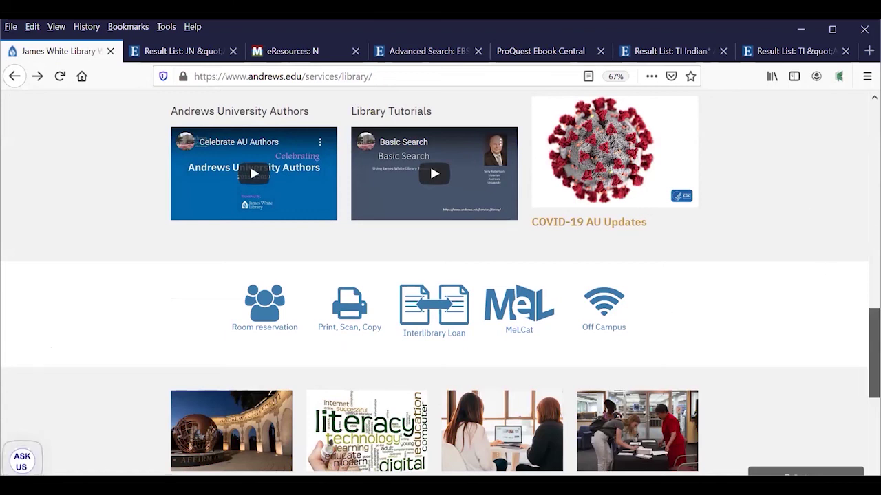
# Step: Open the library's Information Literacy Programs page from the homepage
pyautogui.scroll(-1, 872, 351)
pyautogui.scroll(5, 440, 284)
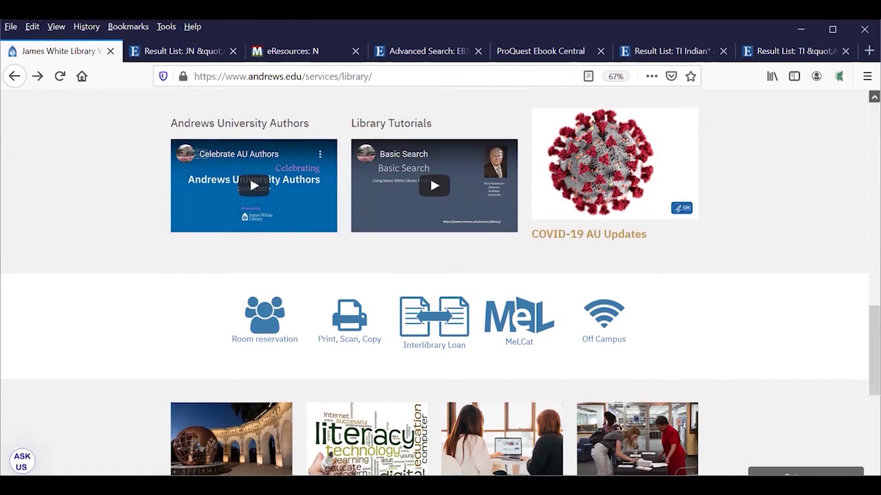
pyautogui.scroll(10, 429, 358)
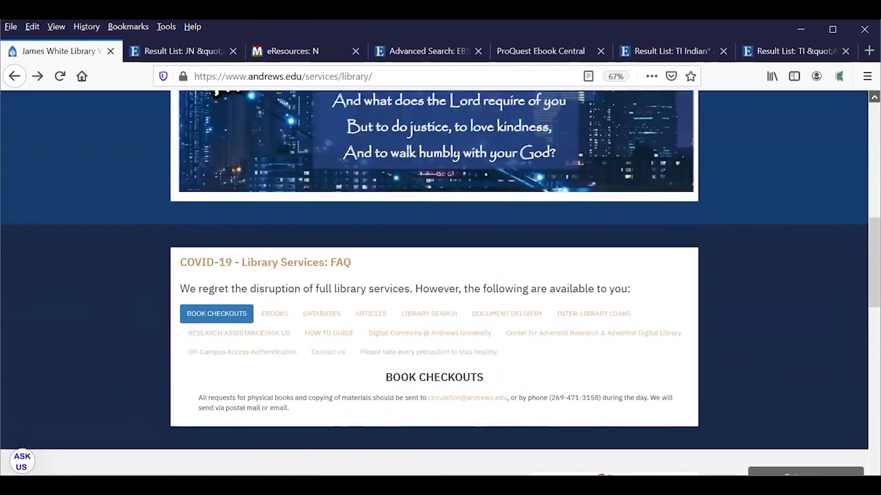
pyautogui.scroll(6, 440, 284)
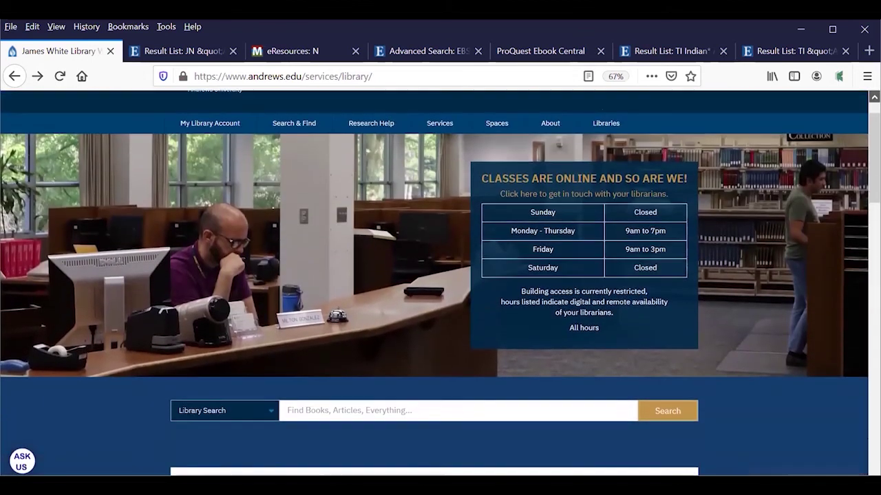
pyautogui.scroll(-13, 430, 446)
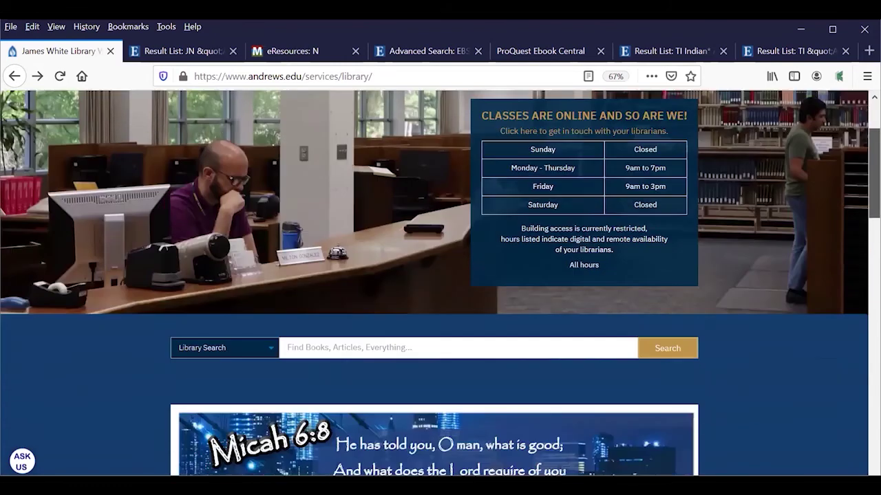
pyautogui.scroll(-11, 429, 444)
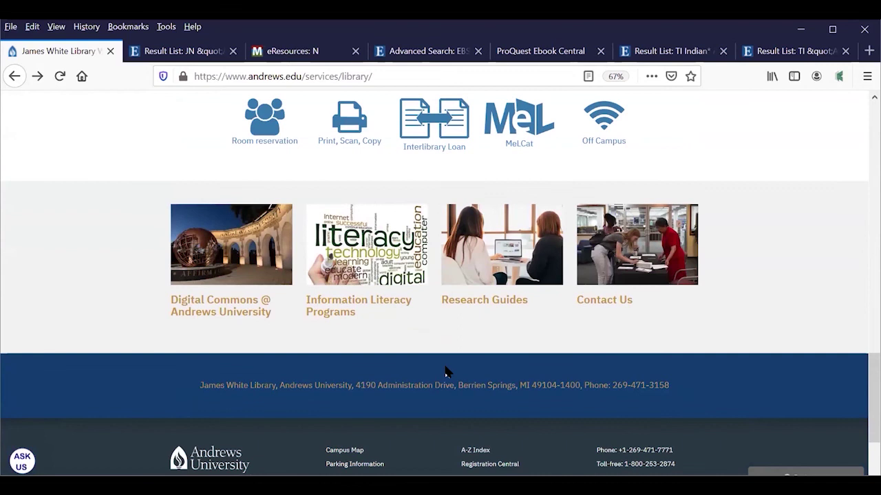
pyautogui.click(358, 305)
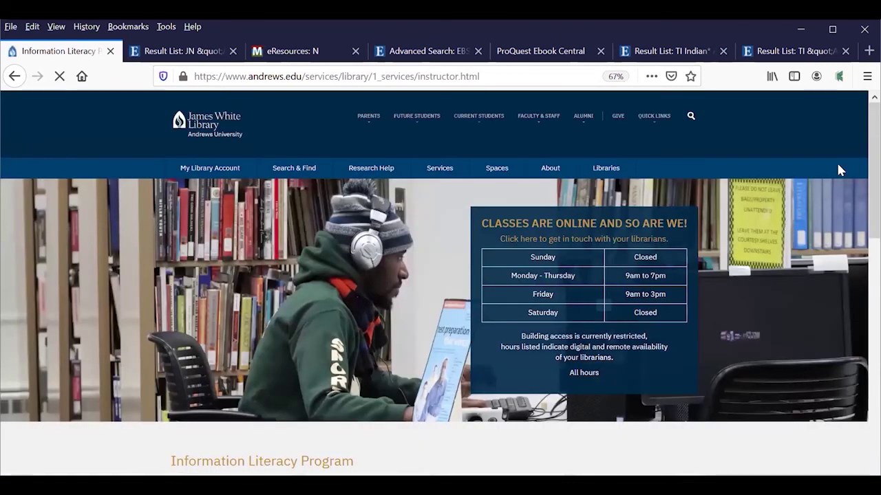
# Step: Open the CREDO Information Literacy Modules and show the Evaluating Information topic's materials
pyautogui.scroll(-5, 440, 283)
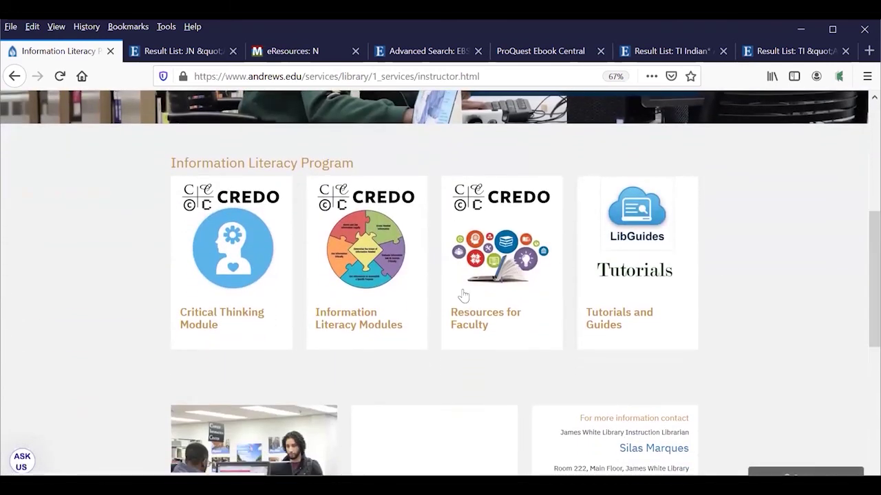
pyautogui.click(389, 331)
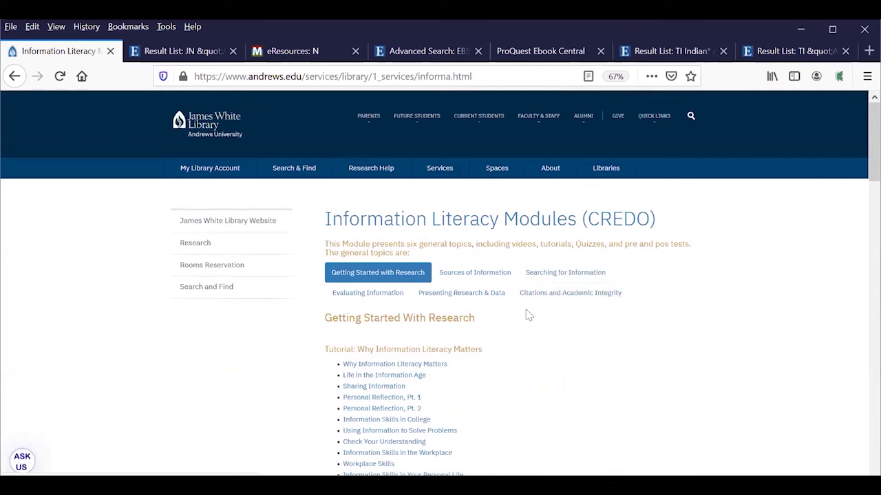
pyautogui.click(368, 294)
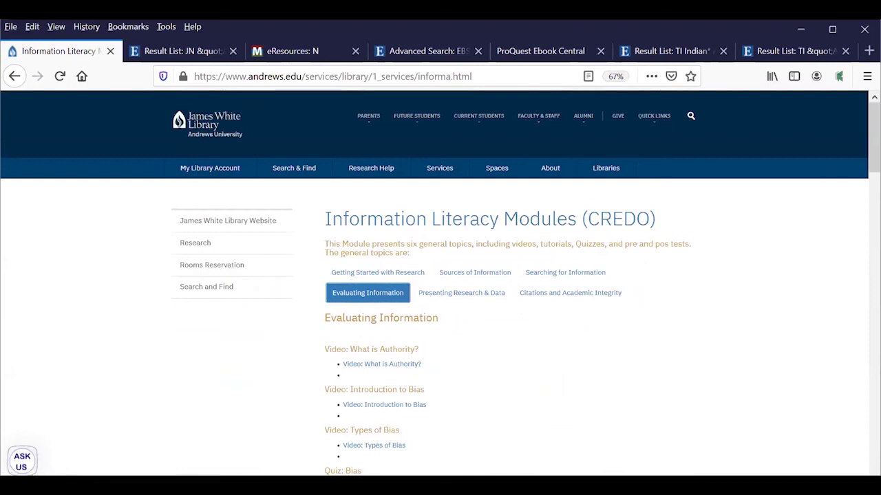
pyautogui.scroll(-5, 440, 282)
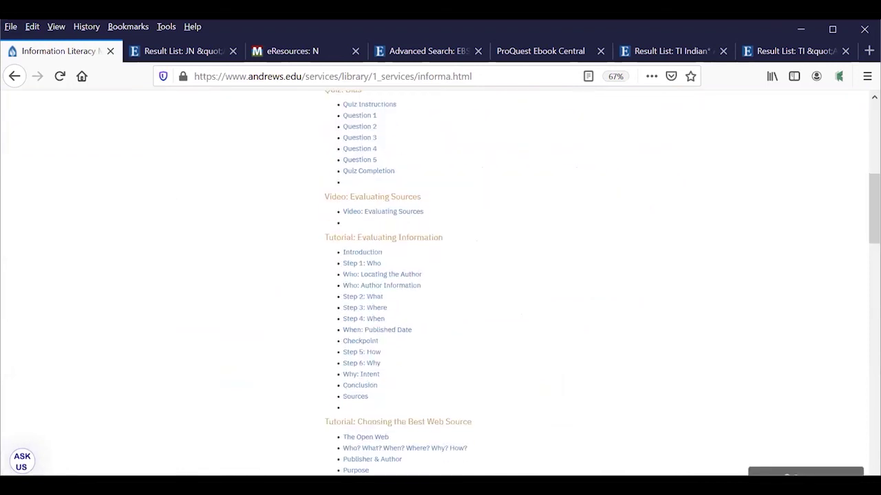
# Step: Open the Video: Evaluating Sources lesson and play it through to the end
pyautogui.click(402, 215)
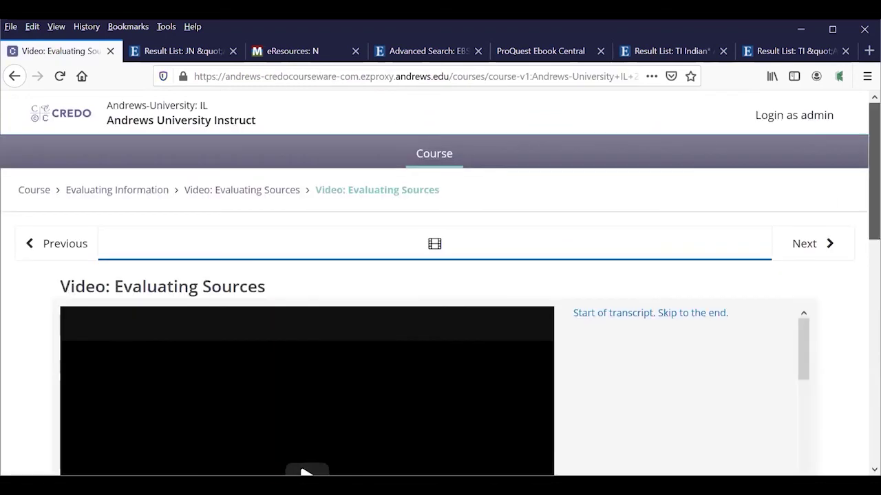
pyautogui.scroll(-2, 351, 313)
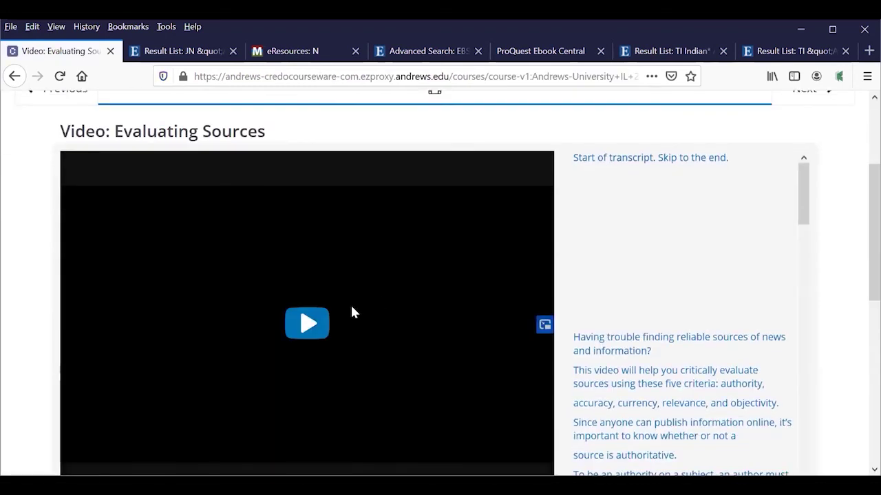
pyautogui.click(310, 321)
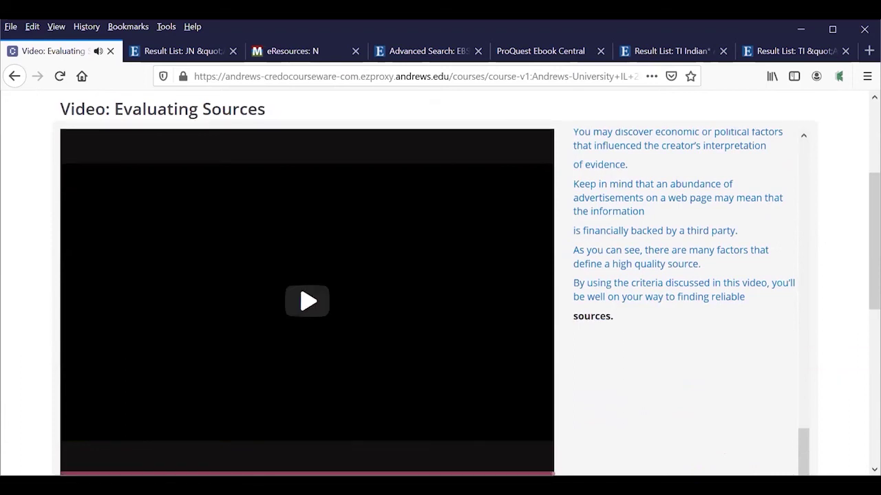
# Step: Minimize Firefox to reveal PowerPoint's final slide 8 with the presenter's contact details
pyautogui.click(798, 32)
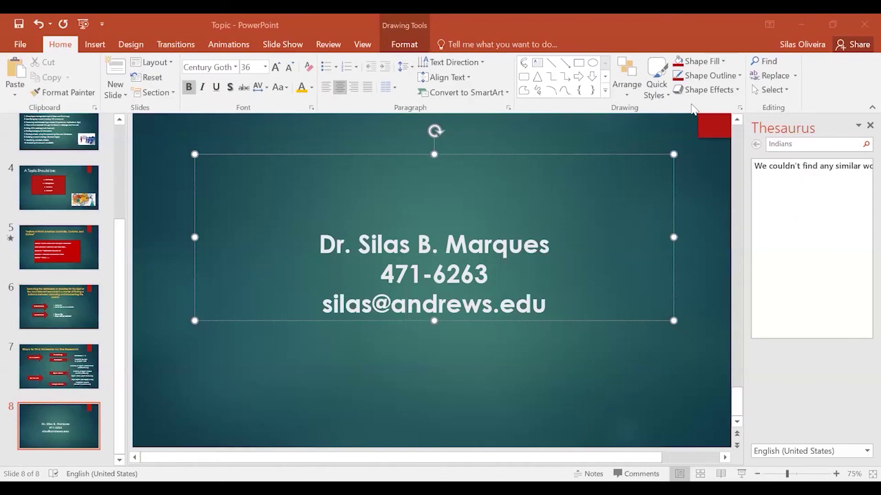